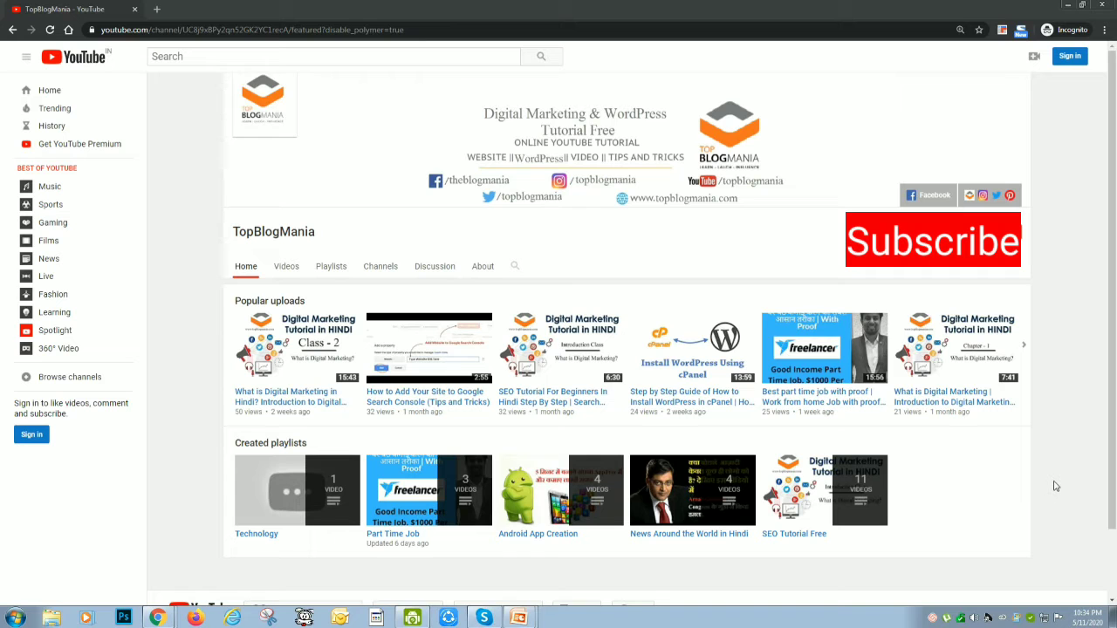
# Switch to the Class - 4 PowerPoint slide show and advance to the slide on how to use Keywords Planner
pyautogui.hotkey('alt', 'Tab')
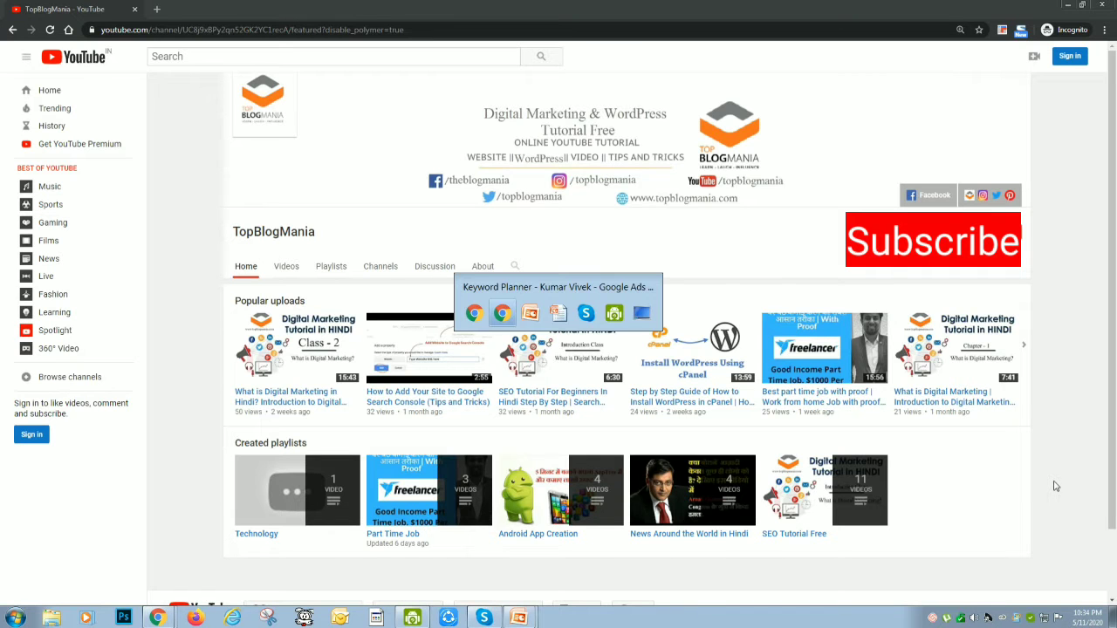
pyautogui.hotkey('alt', 'Tab')
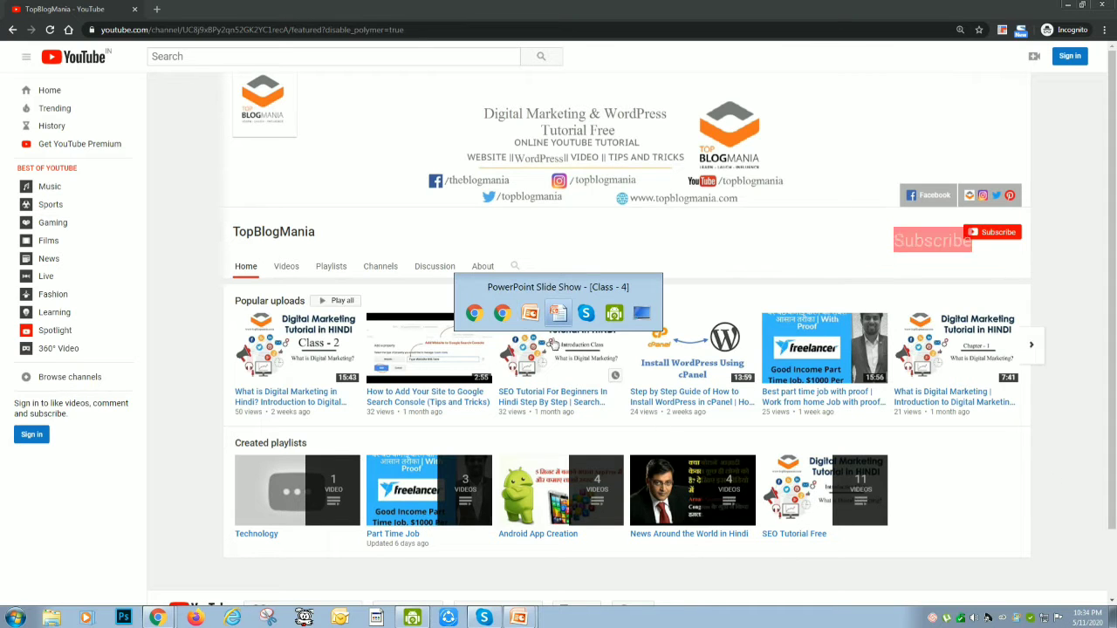
pyautogui.hotkey('alt', 'Tab')
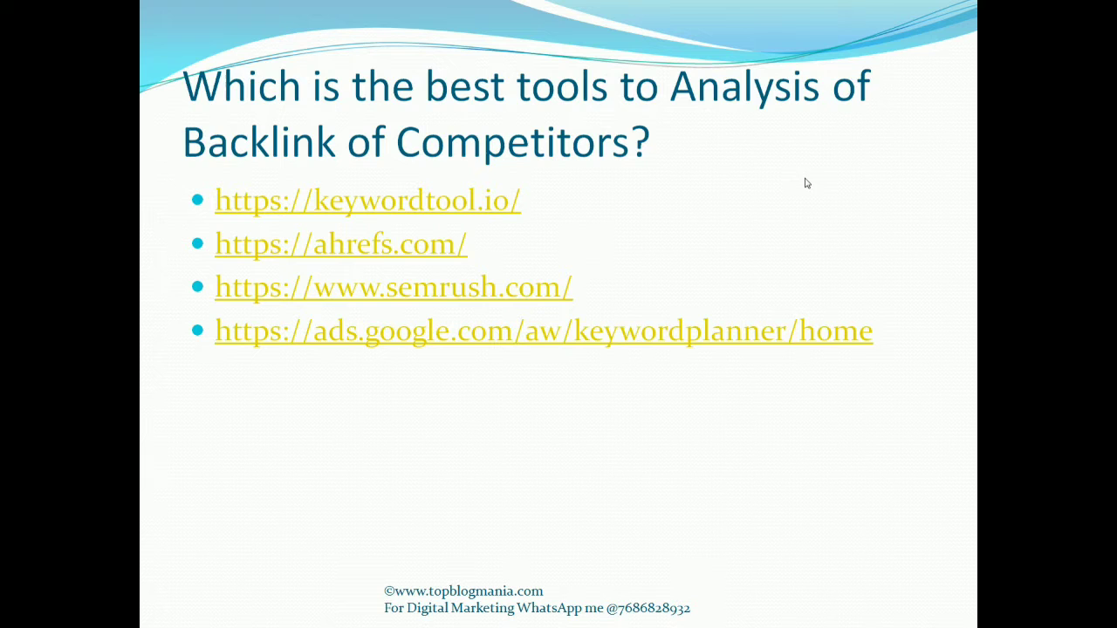
pyautogui.click(806, 182)
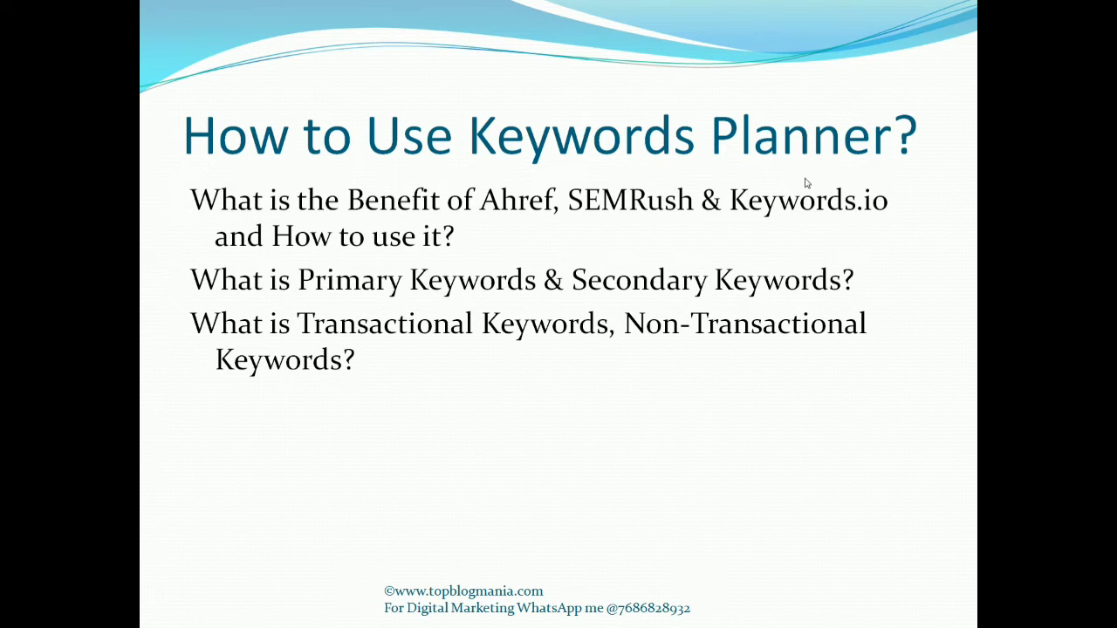
pyautogui.hotkey('alt', 'Tab')
pyautogui.hotkey('alt', 'Tab')
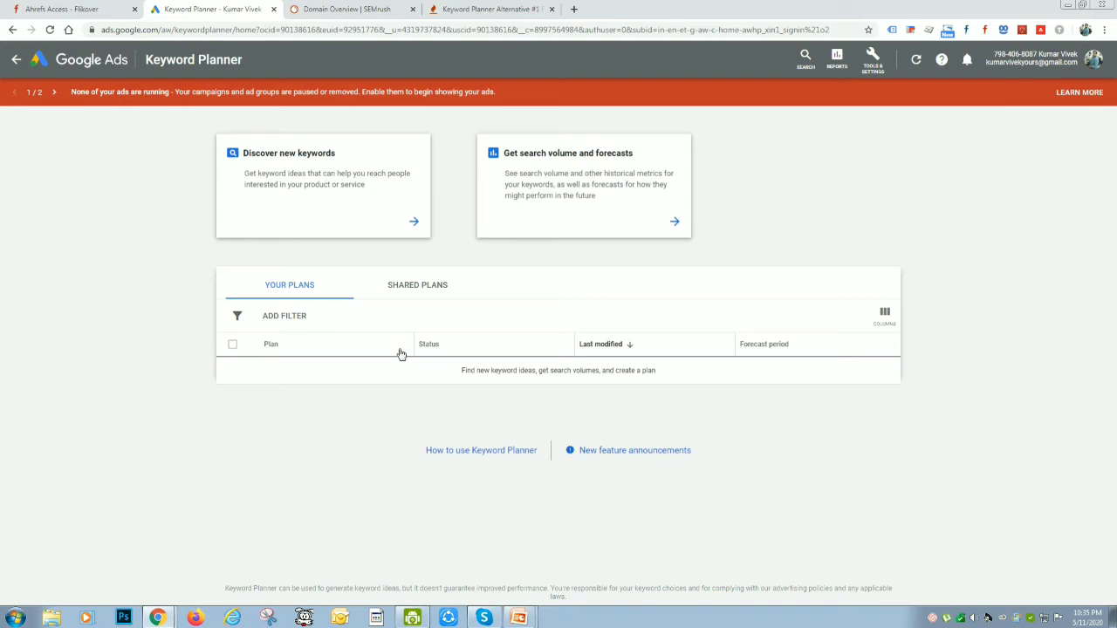
pyautogui.click(573, 9)
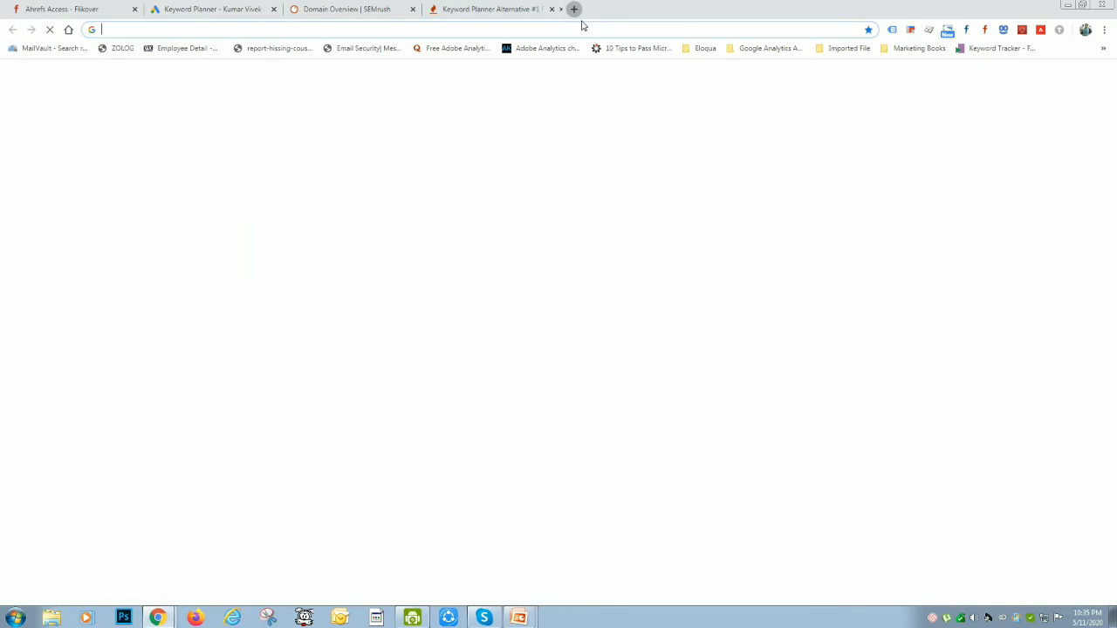
pyautogui.write('www.')
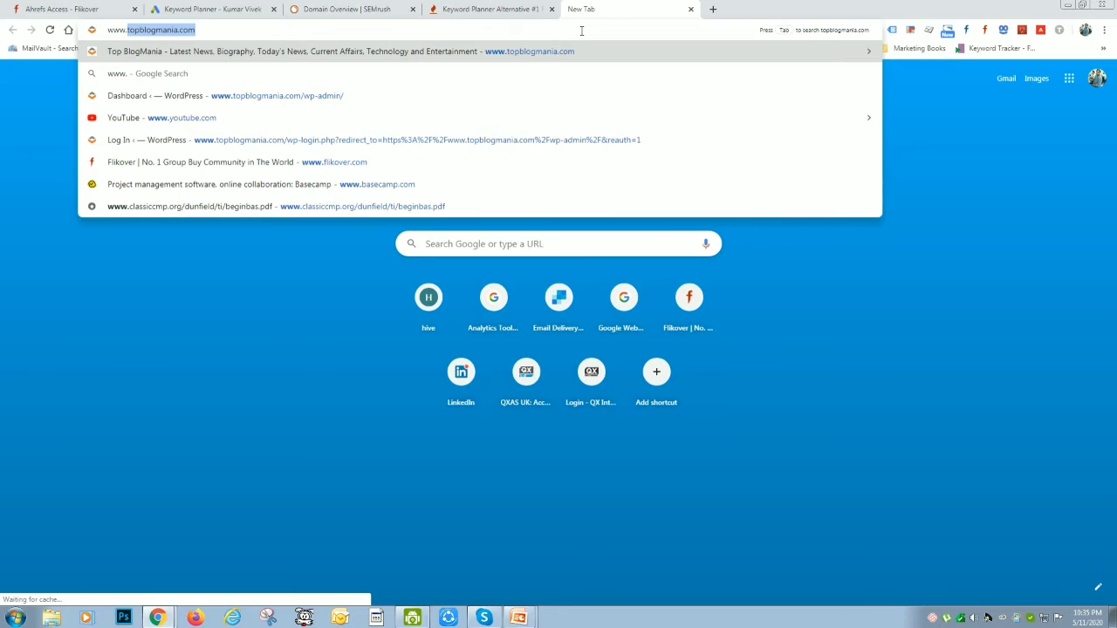
pyautogui.write('google.com/ad')
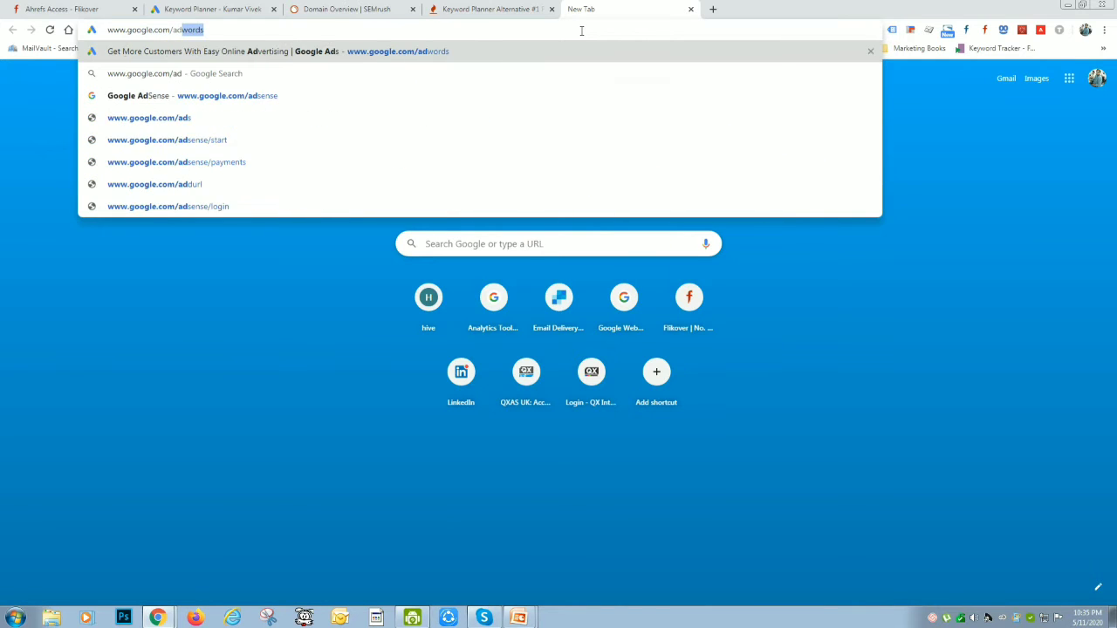
pyautogui.press('Return')
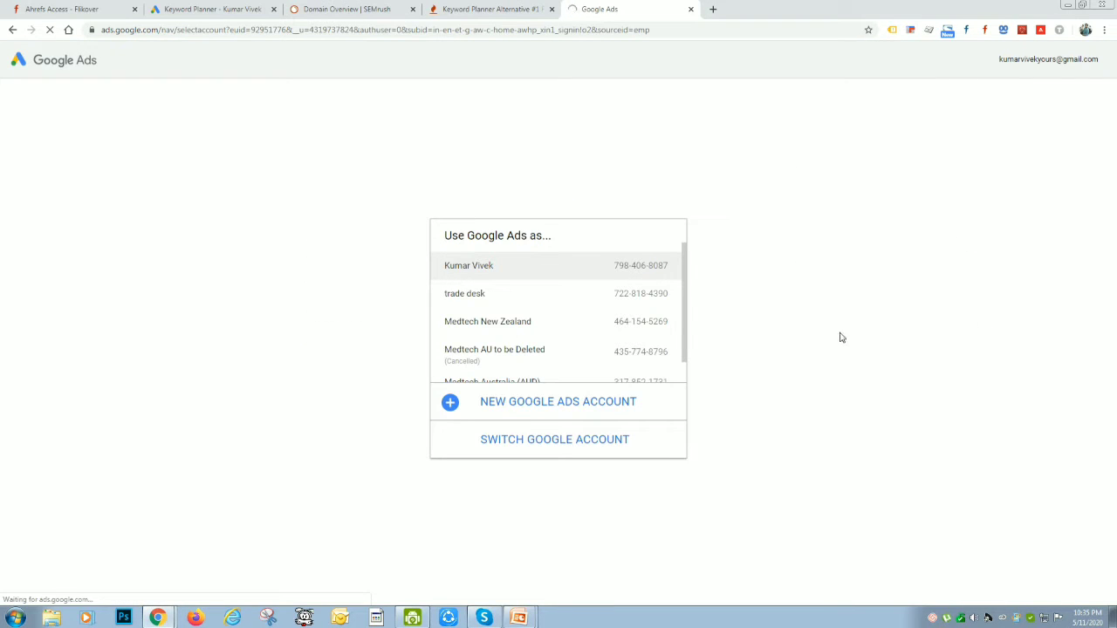
pyautogui.scroll(-1, 533, 329)
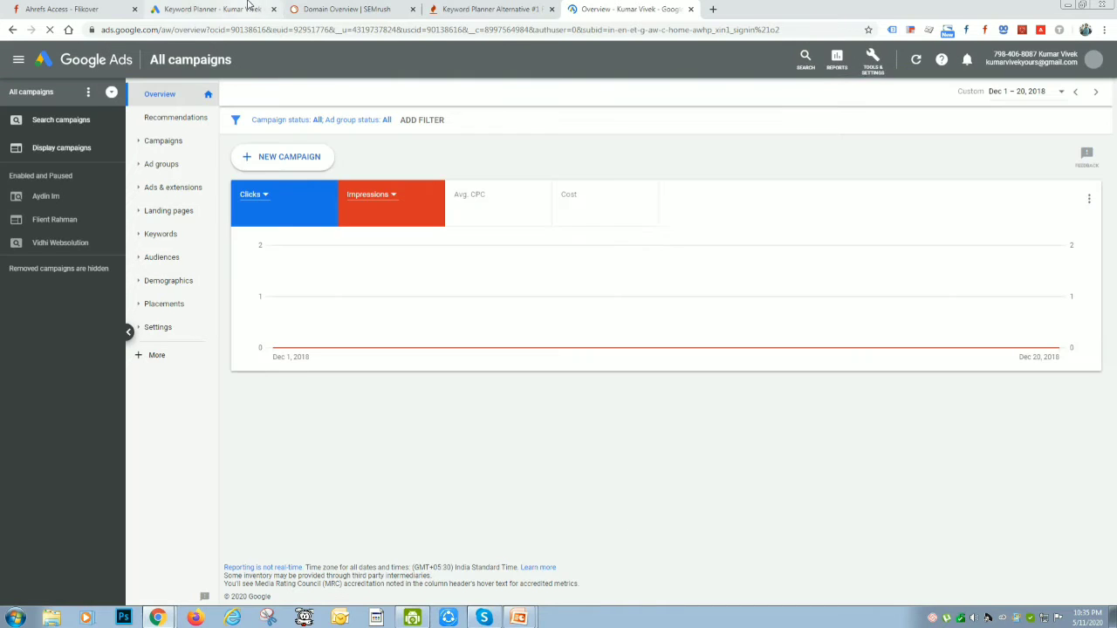
# Locate Keyword Planner among the Google Ads planning tools, then start Discover new keywords in the already open Keyword Planner page
pyautogui.click(875, 69)
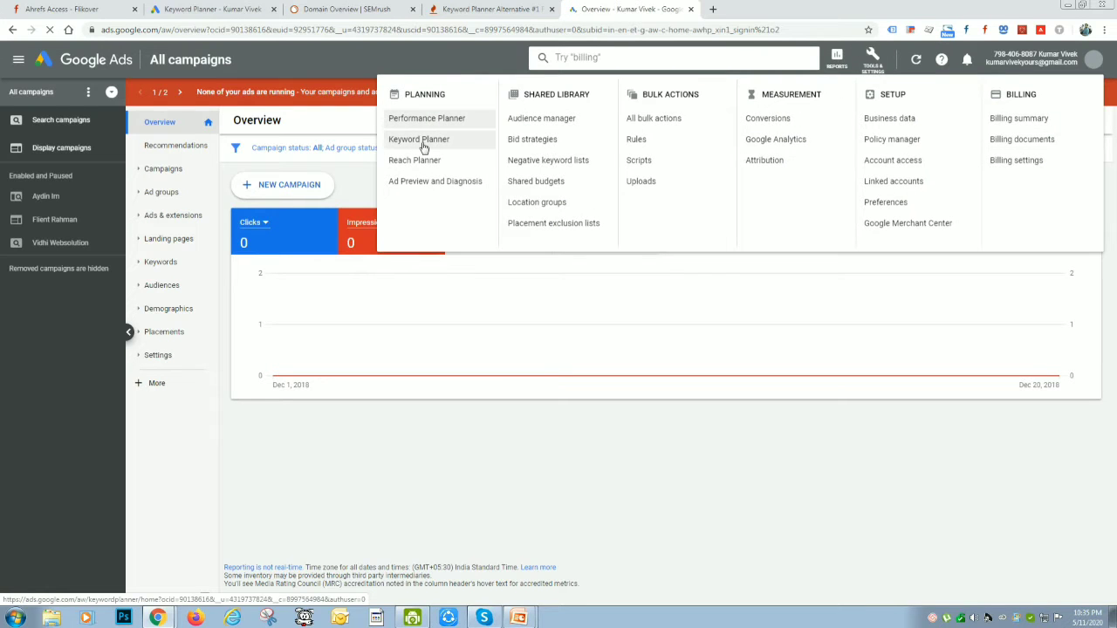
pyautogui.click(203, 9)
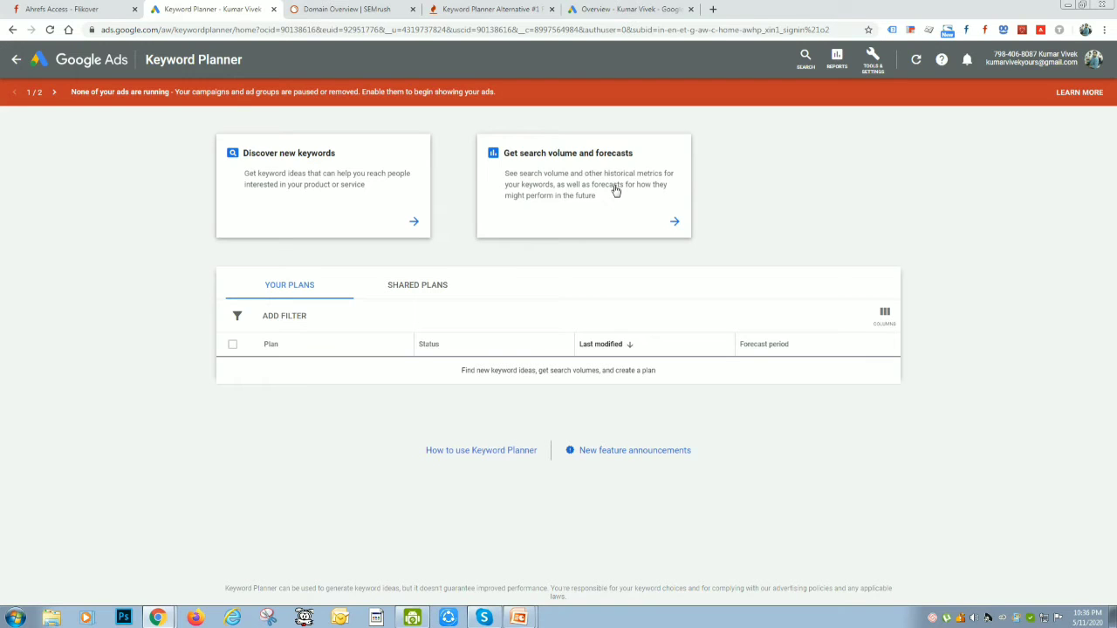
pyautogui.click(333, 198)
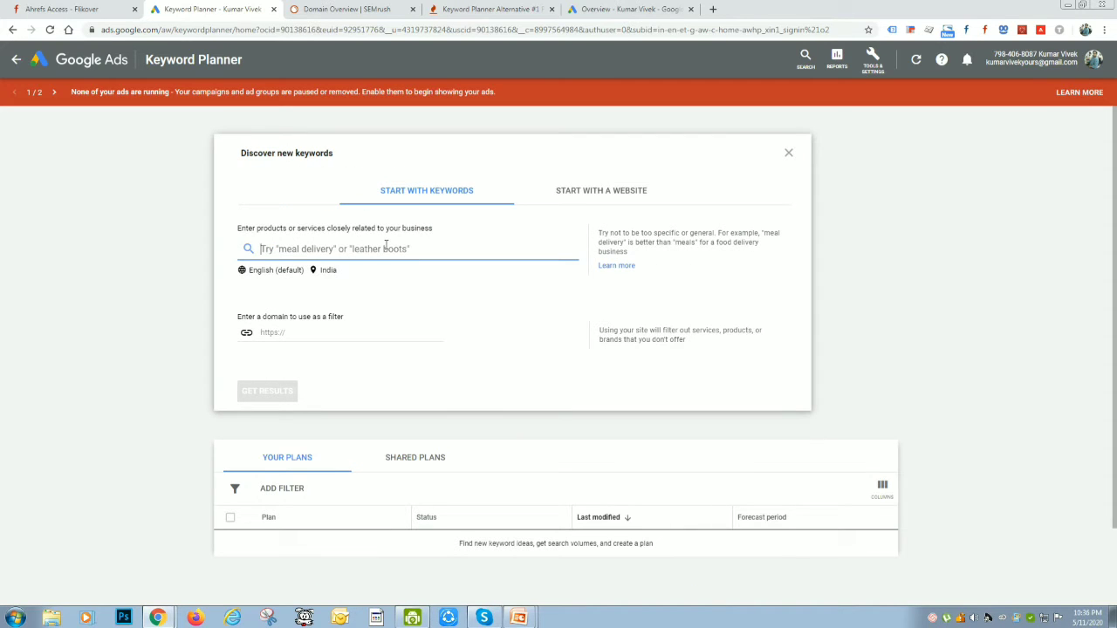
pyautogui.write('Digit')
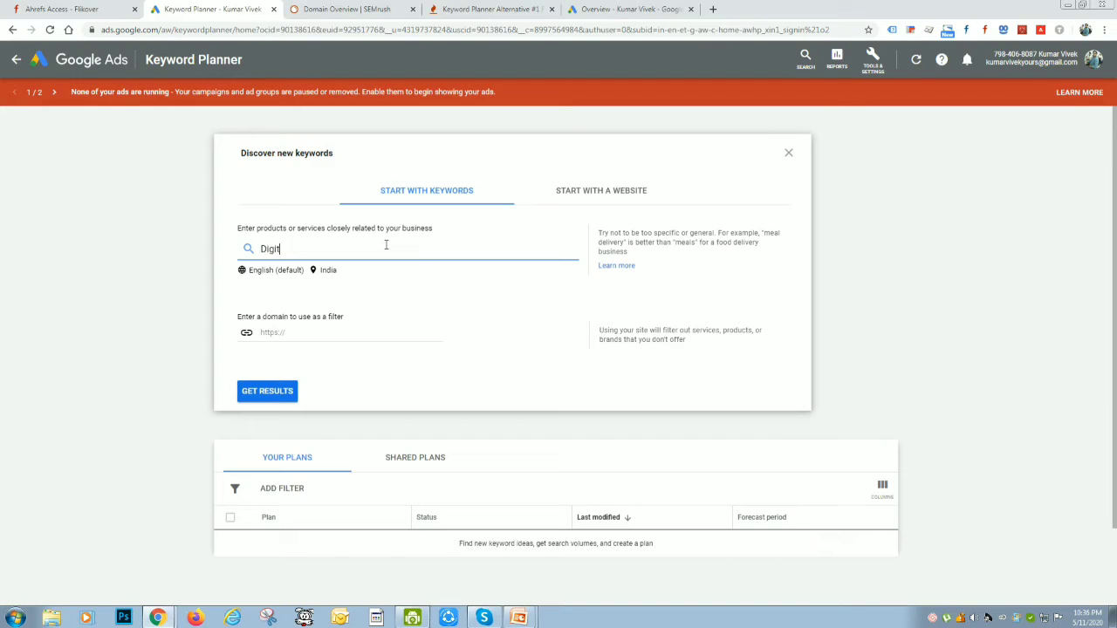
pyautogui.press('BackSpace')
pyautogui.press('BackSpace')
pyautogui.press('BackSpace')
pyautogui.press('BackSpace')
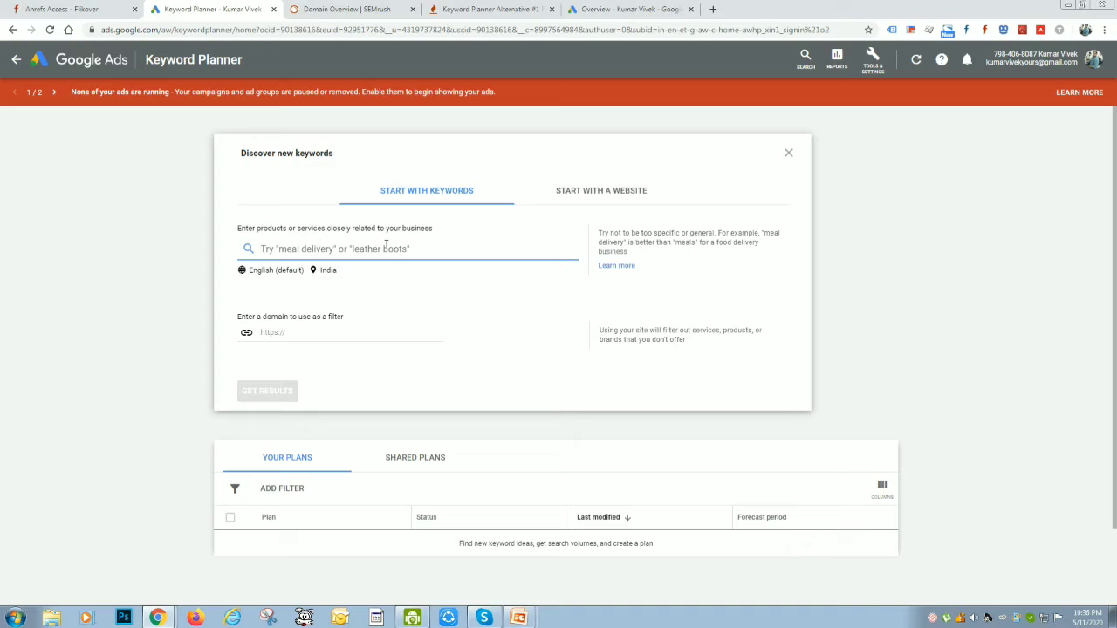
# Add "Digital Marketing Classes" as the first product or service keyword
pyautogui.write('Di')
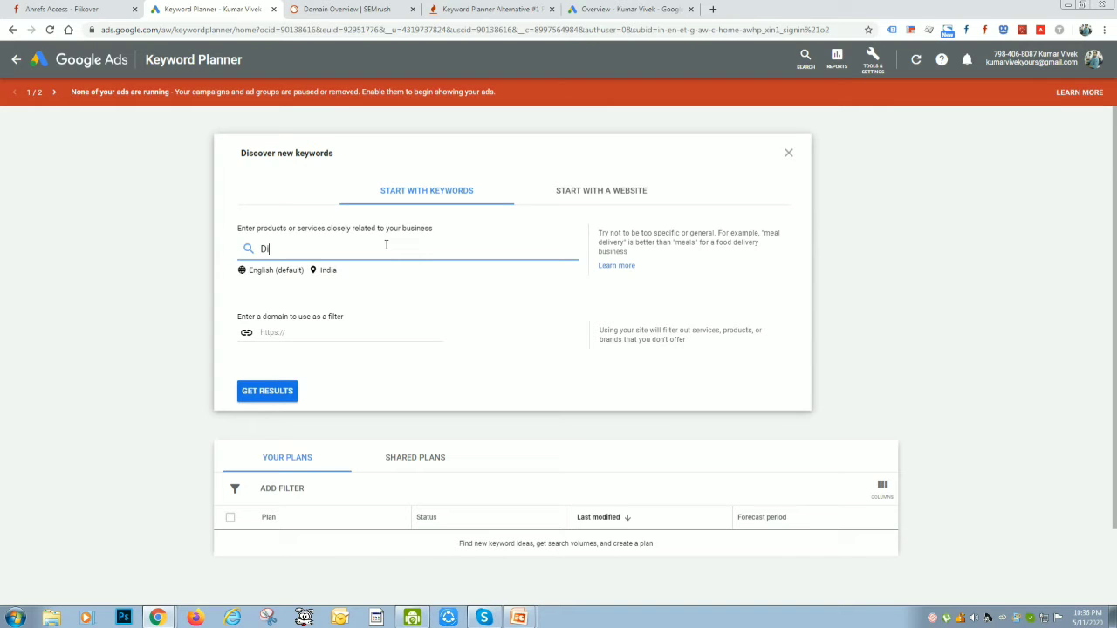
pyautogui.write('gital Marketing Classes')
pyautogui.press('Return')
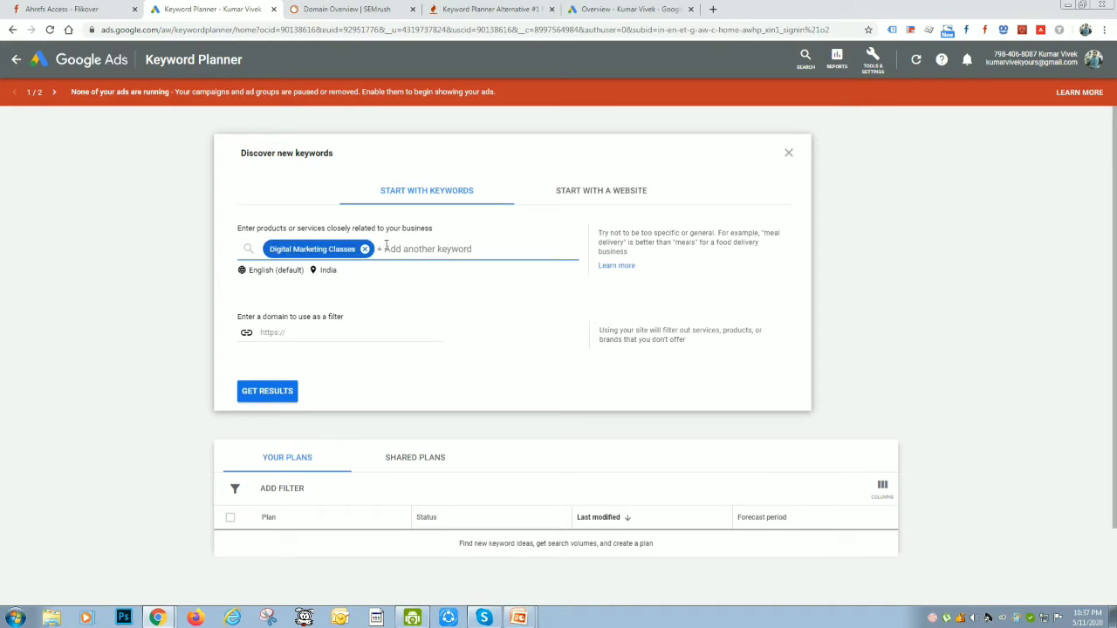
# Add "SEO Class" and "SEO Classess" as further keywords for the keyword search
pyautogui.write('SEO Class')
pyautogui.press('Return')
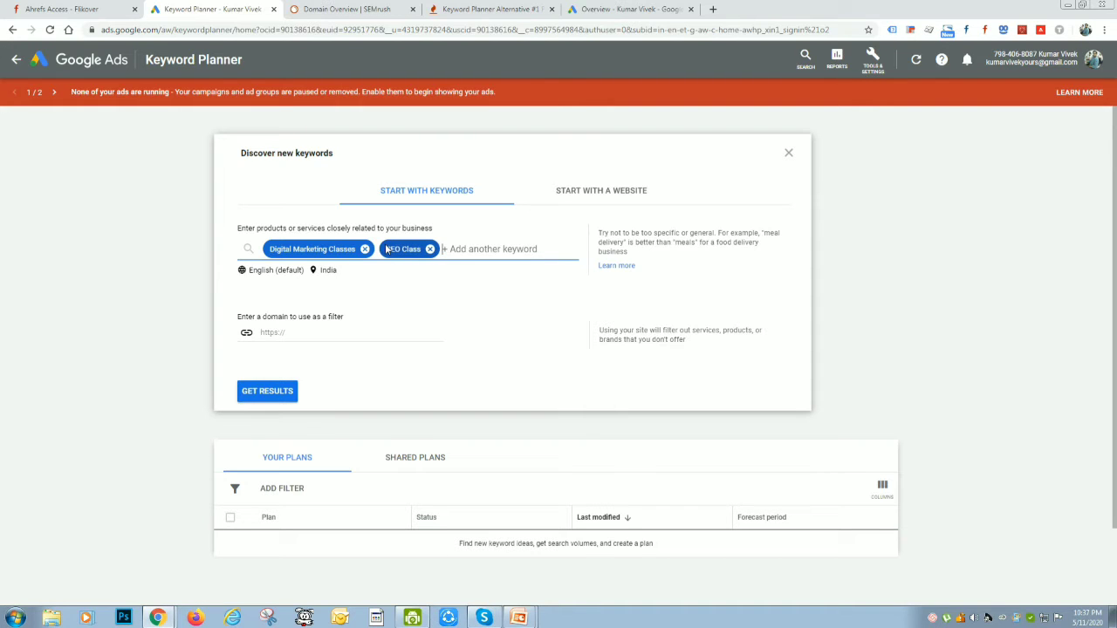
pyautogui.write('SEO Classess')
pyautogui.press('Return')
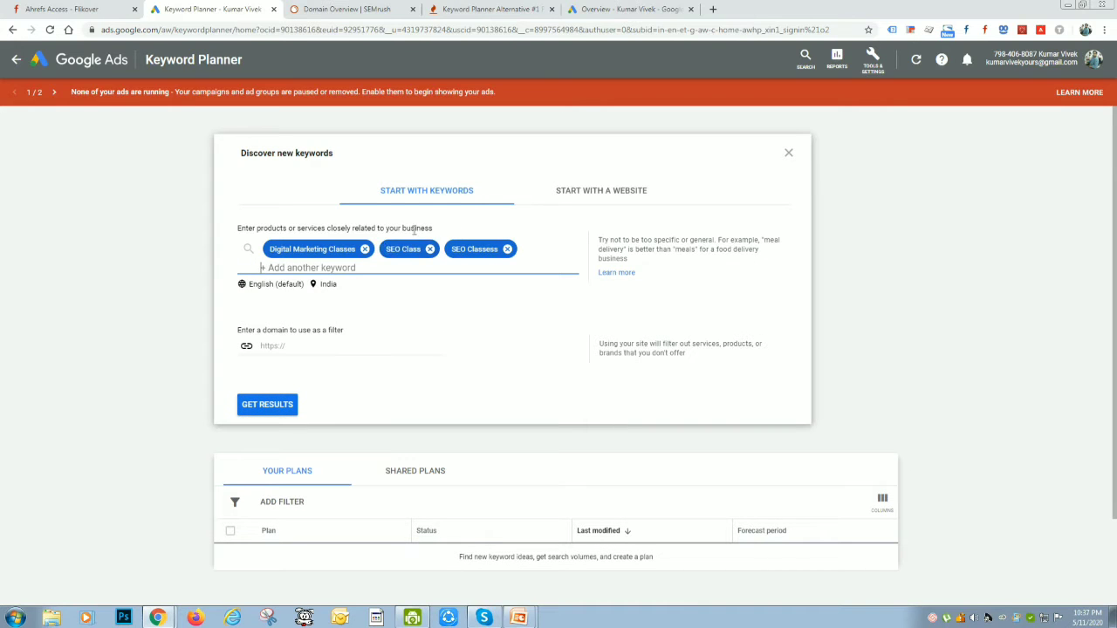
# Look through the available languages and set the keyword search language to Hindi
pyautogui.click(278, 285)
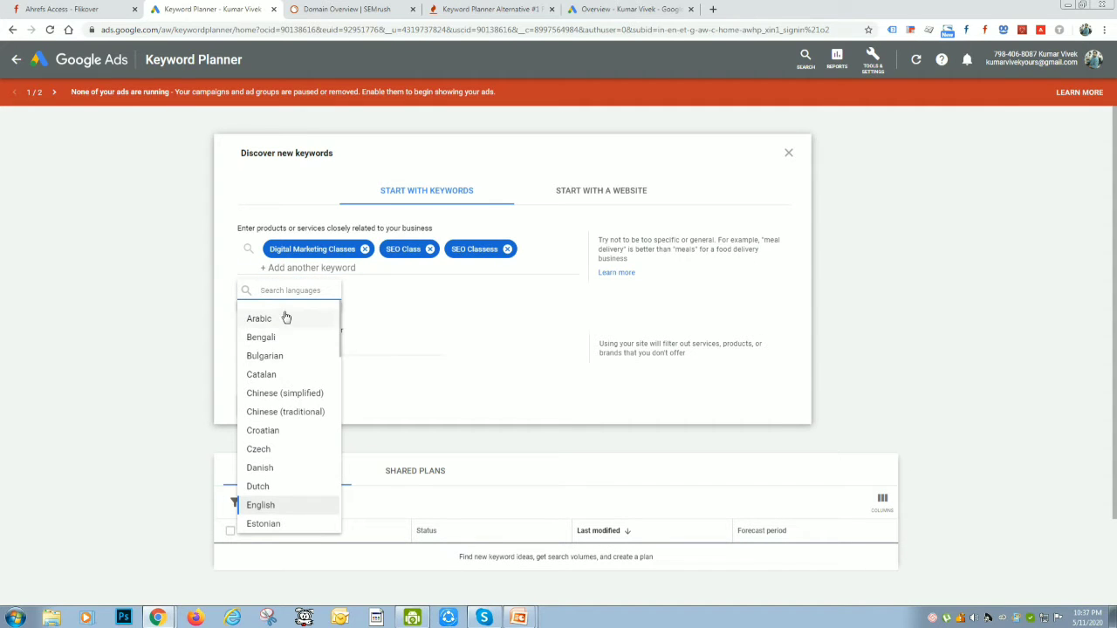
pyautogui.scroll(-1, 307, 445)
pyautogui.scroll(-2, 307, 442)
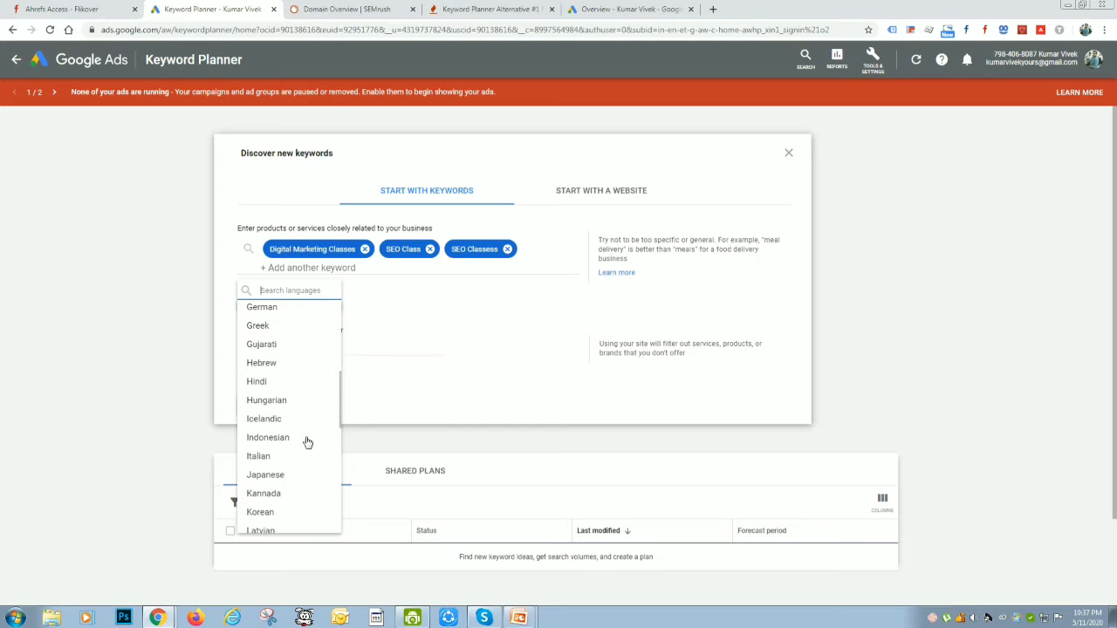
pyautogui.scroll(2, 296, 436)
pyautogui.scroll(1, 295, 437)
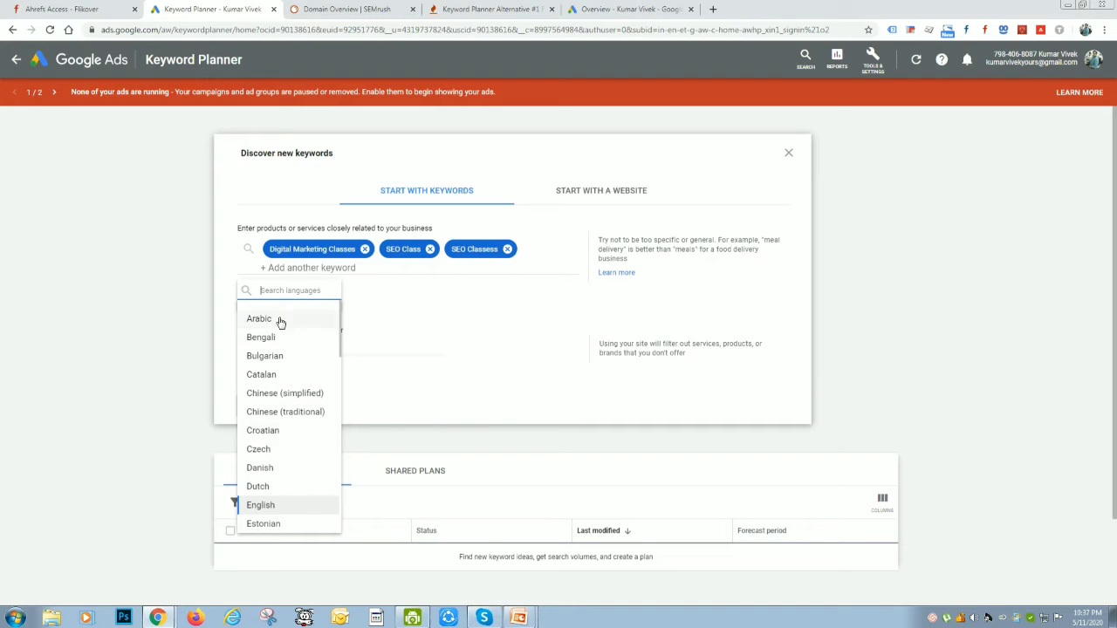
pyautogui.scroll(-2, 287, 399)
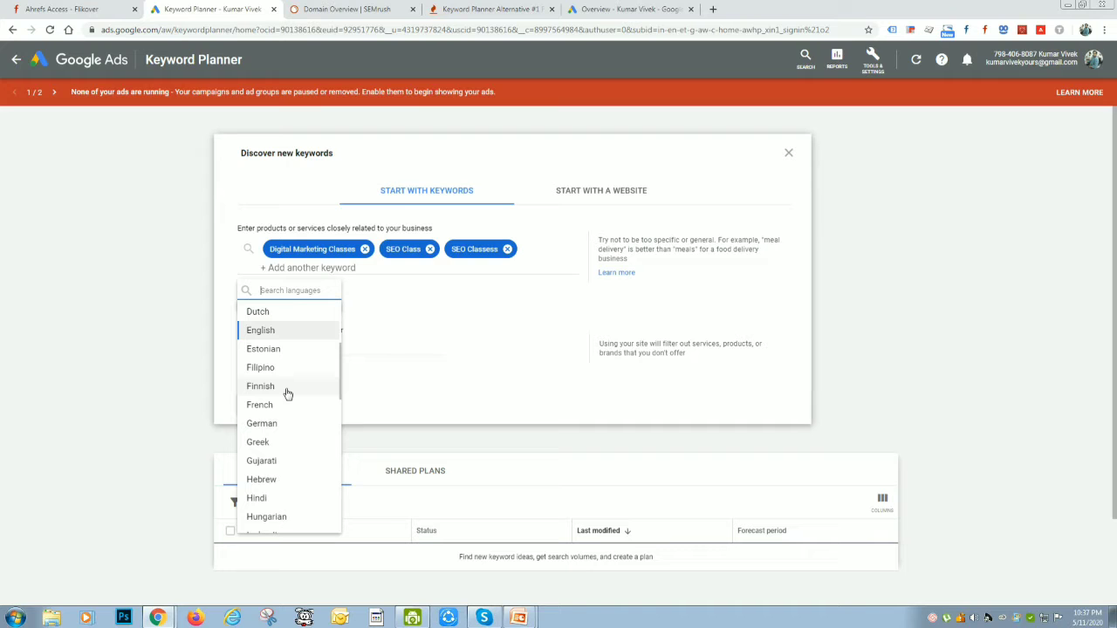
pyautogui.write('Hi')
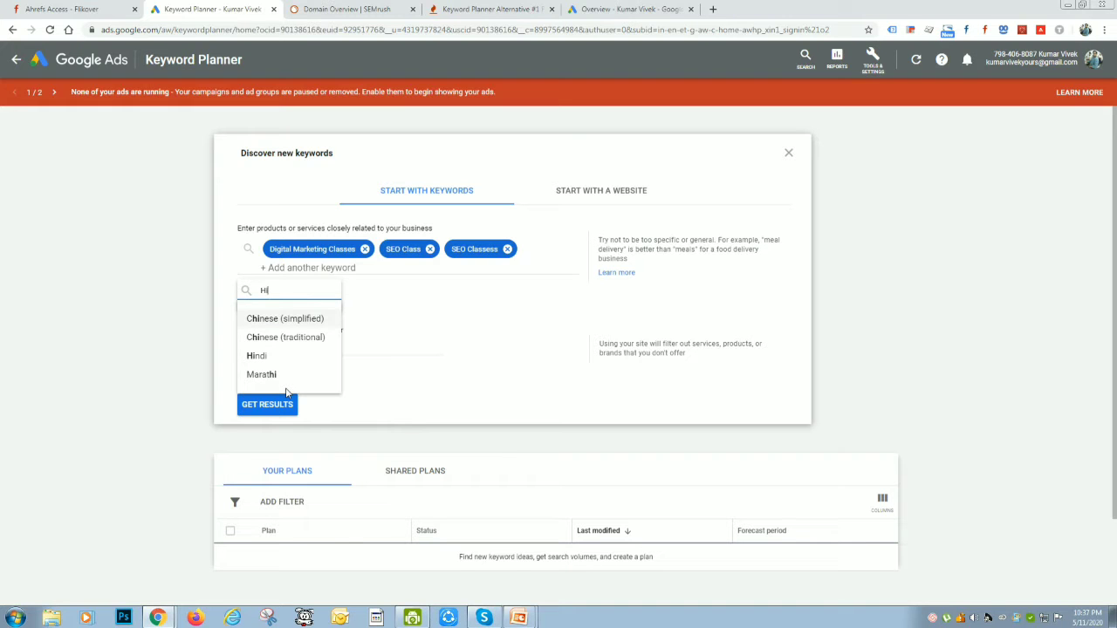
pyautogui.click(285, 356)
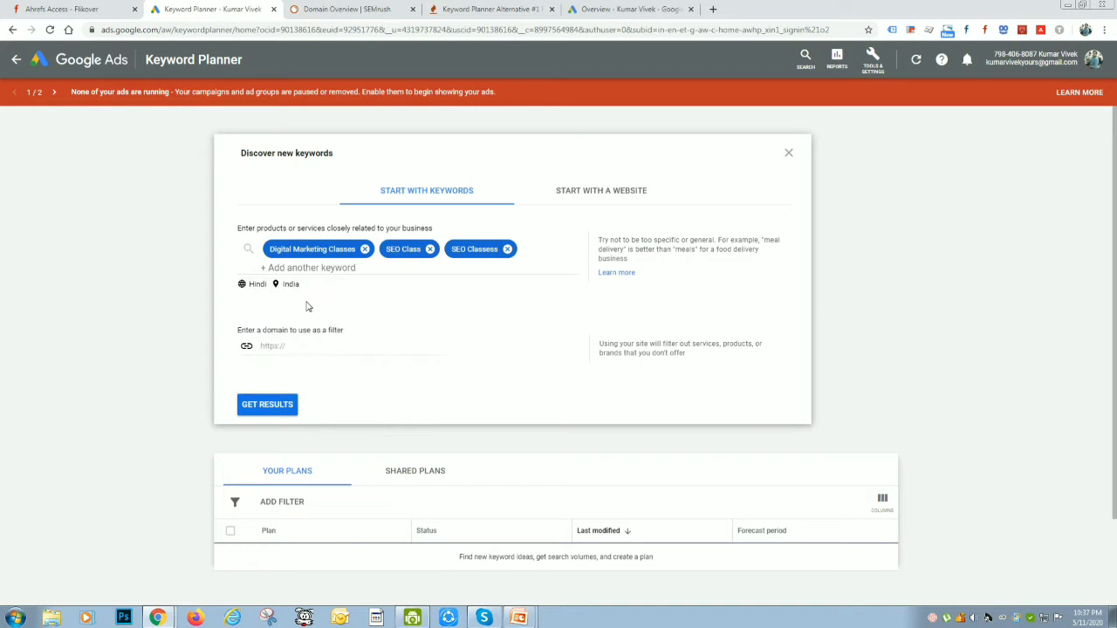
# Set the keyword search language back to English
pyautogui.click(257, 285)
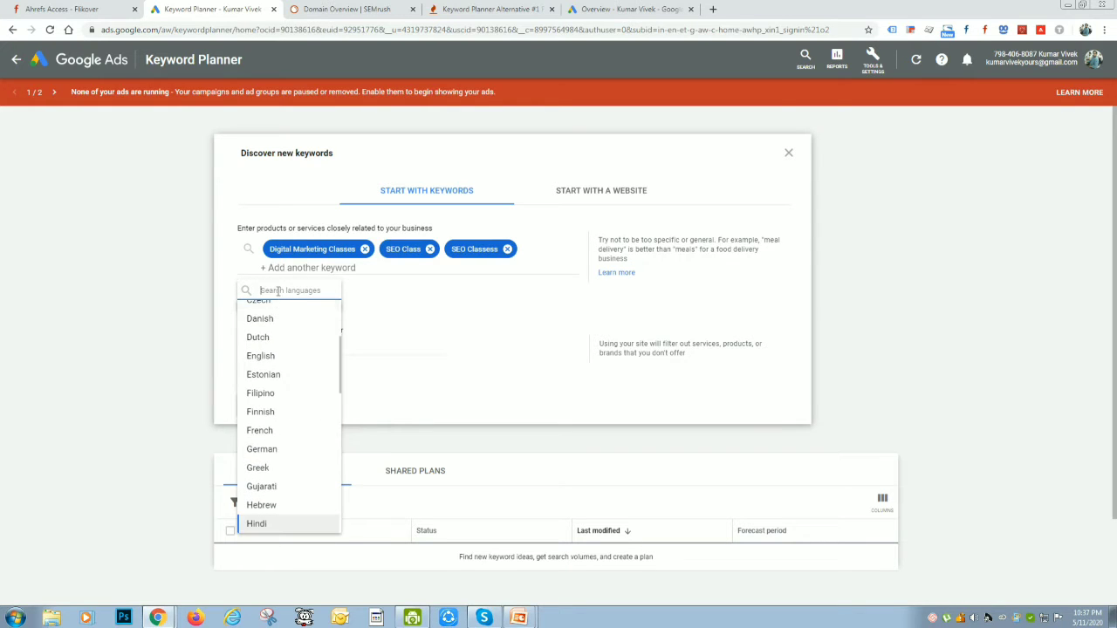
pyautogui.write('Eng')
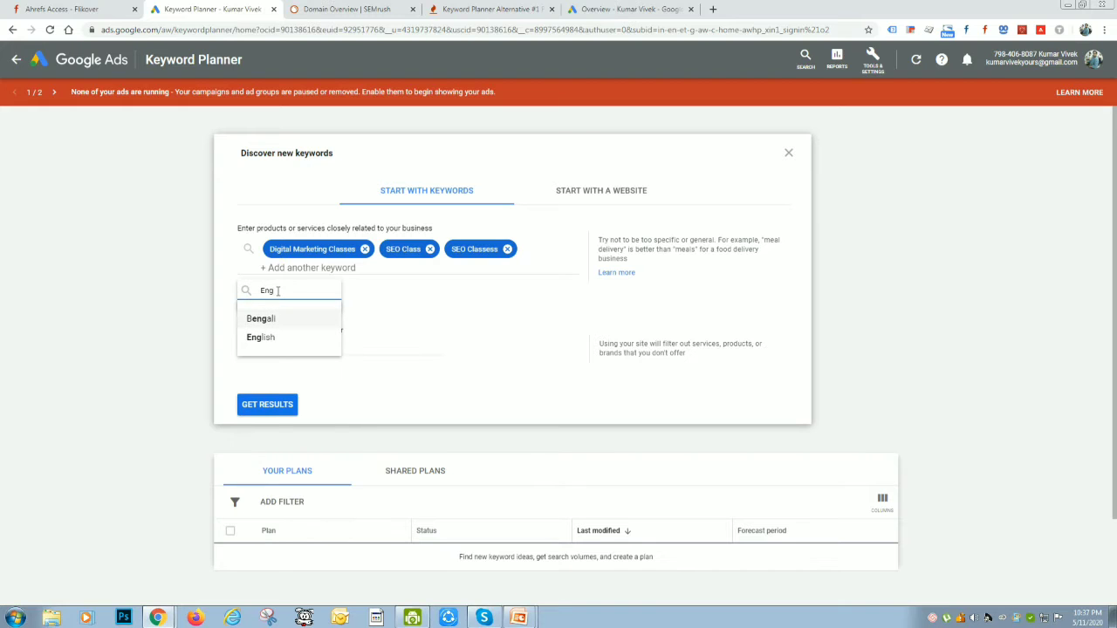
pyautogui.click(267, 339)
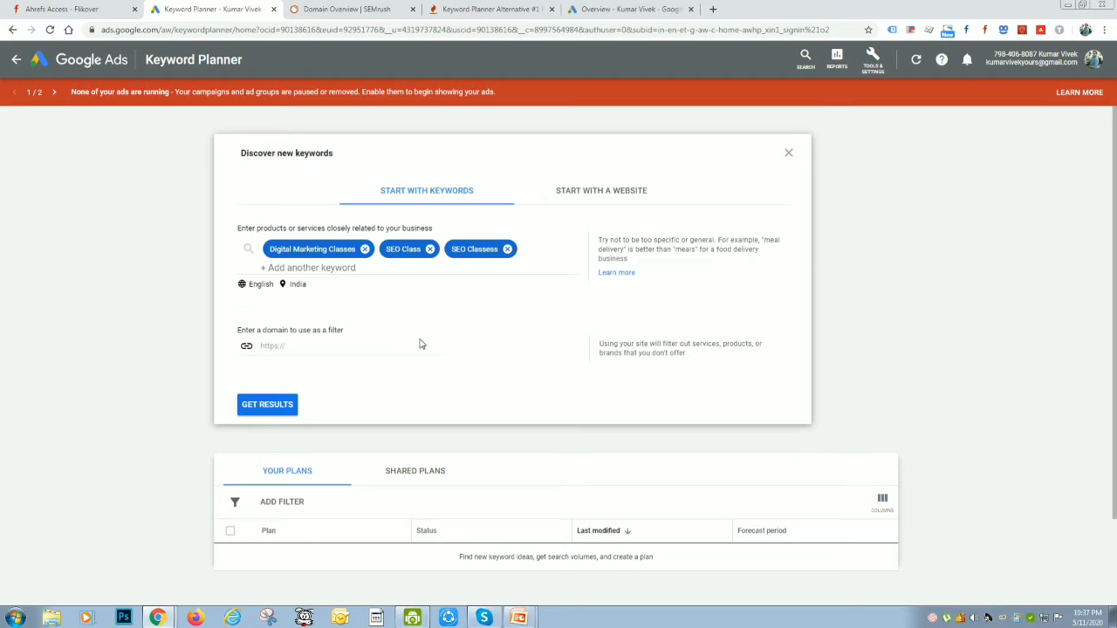
# Open the location targeting for the keyword search and add Pakistan and Bangladesh as targeted countries
pyautogui.click(296, 284)
pyautogui.click(342, 207)
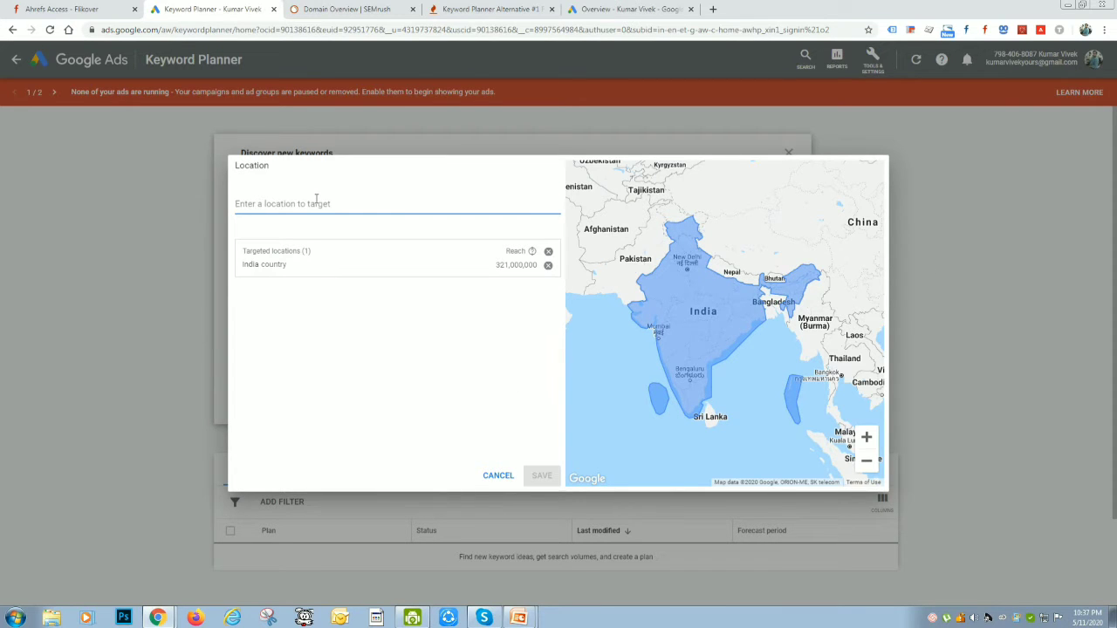
pyautogui.write('q')
pyautogui.press('BackSpace')
pyautogui.write('pakis')
pyautogui.press('Return')
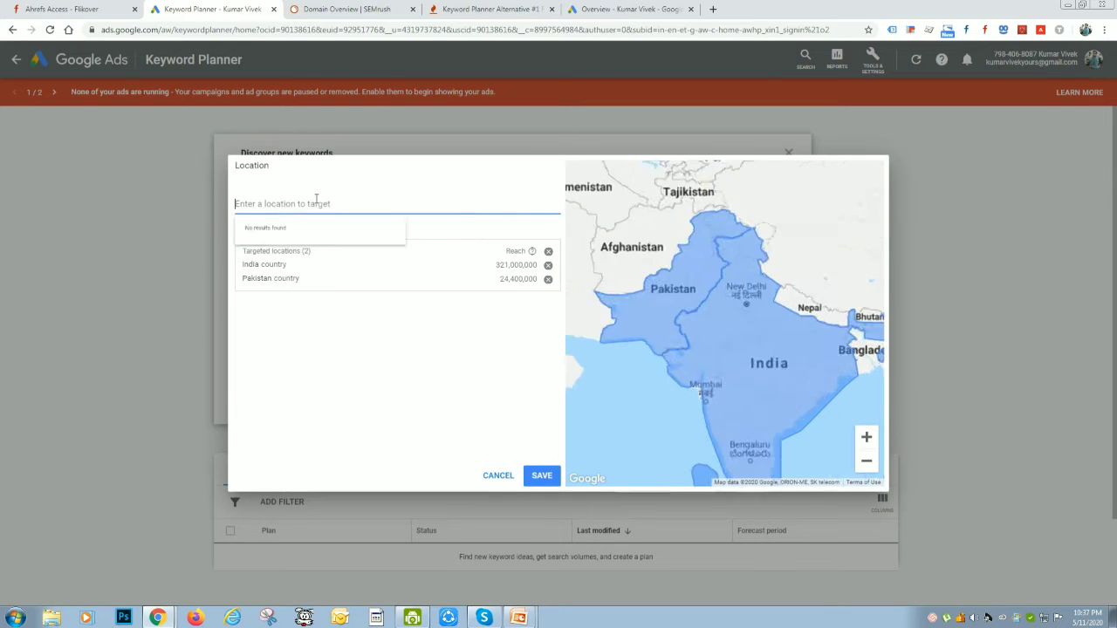
pyautogui.write('Bang')
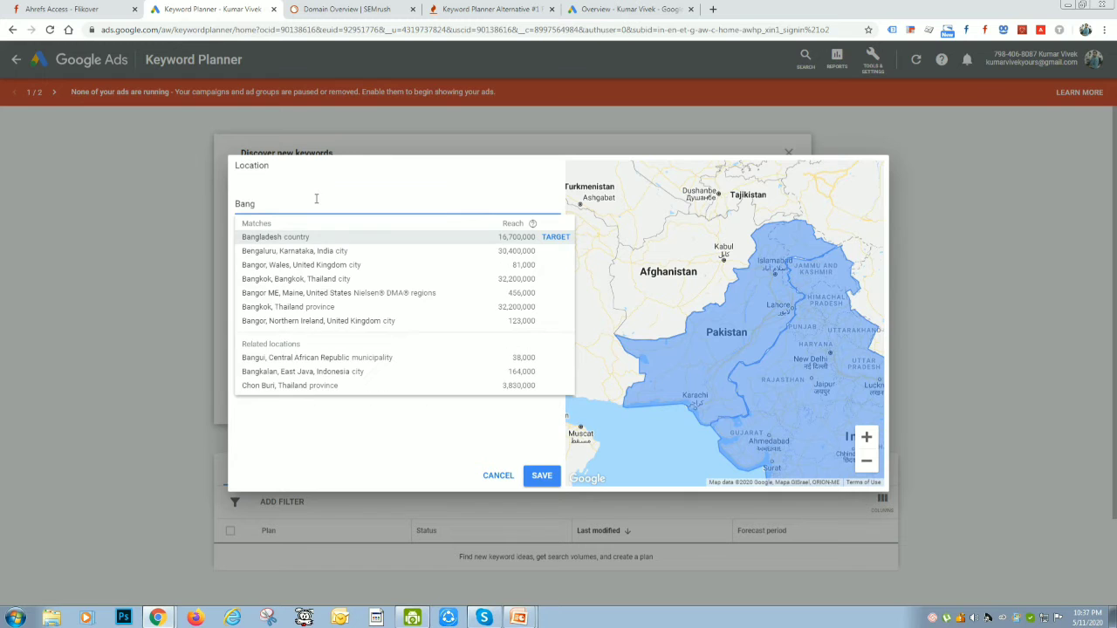
pyautogui.press('Return')
pyautogui.write('Man')
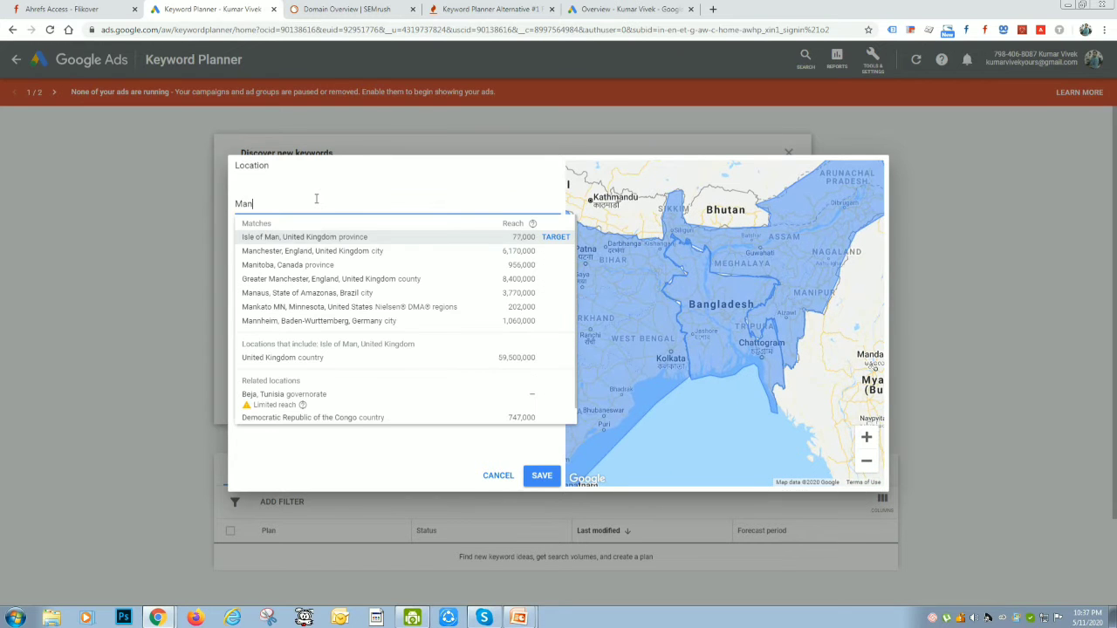
pyautogui.press('BackSpace')
pyautogui.press('BackSpace')
pyautogui.press('BackSpace')
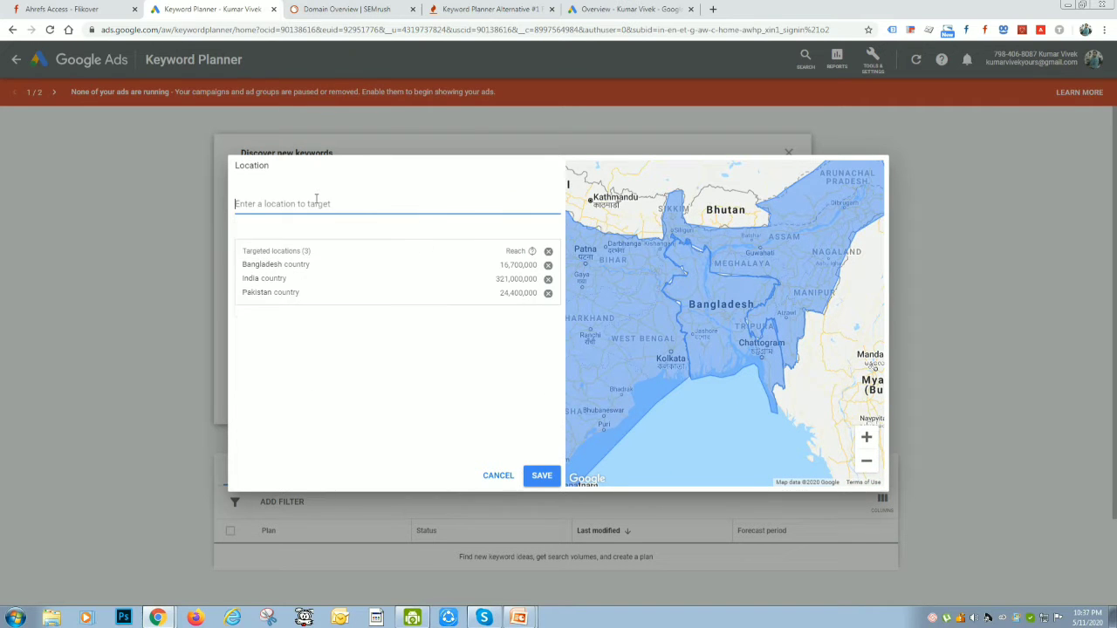
# Add Bhutan and Nepal to the targeted locations and save the location settings
pyautogui.write('Bhut')
pyautogui.press('Return')
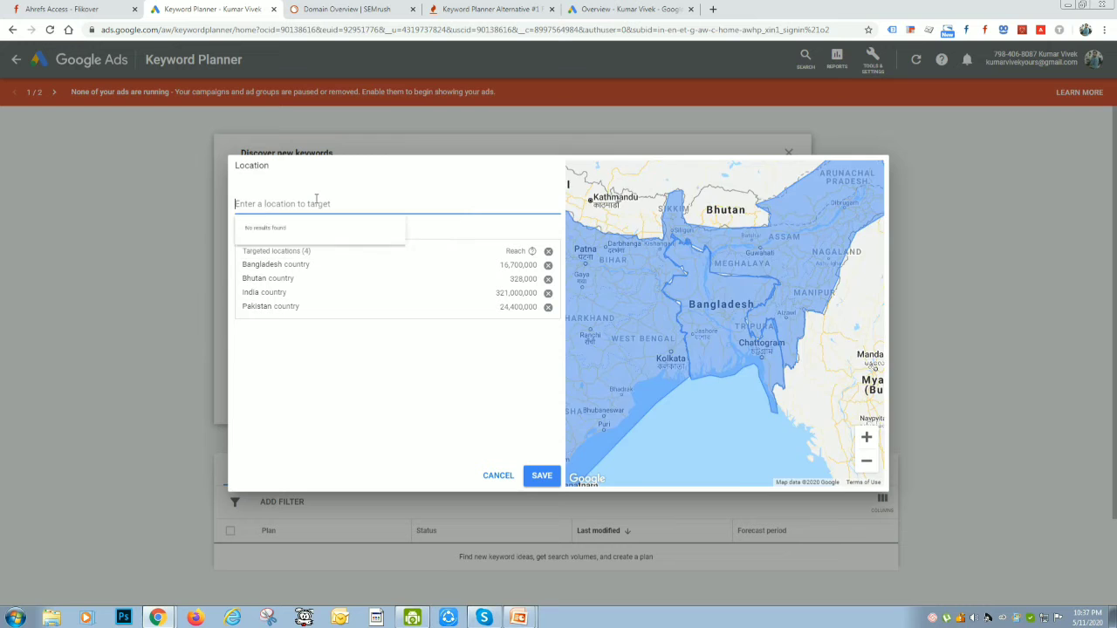
pyautogui.write('nepal')
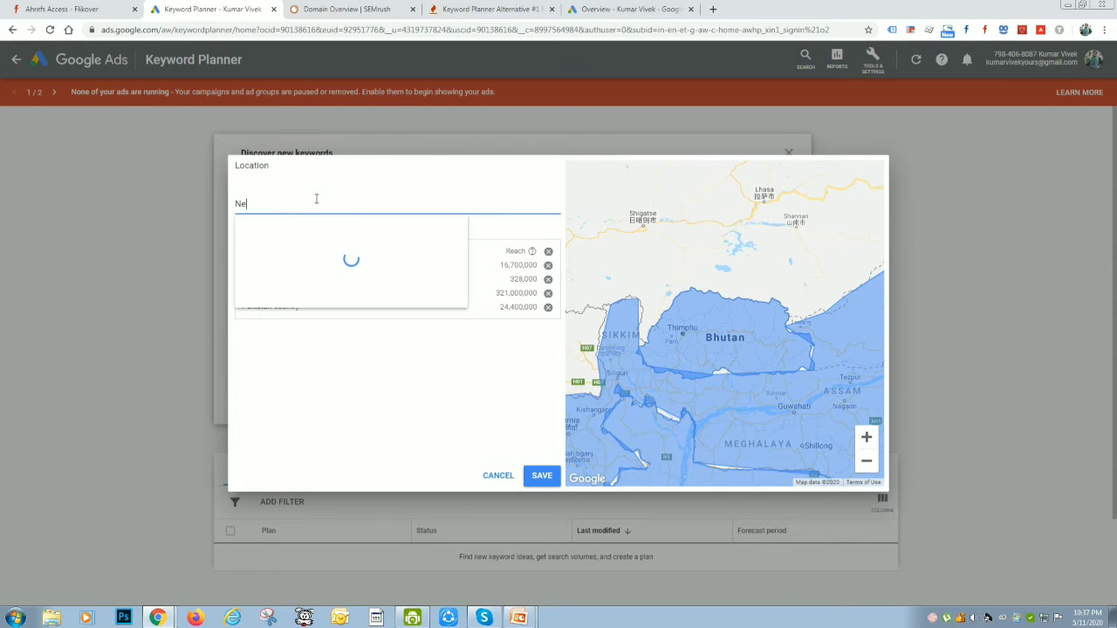
pyautogui.press('Return')
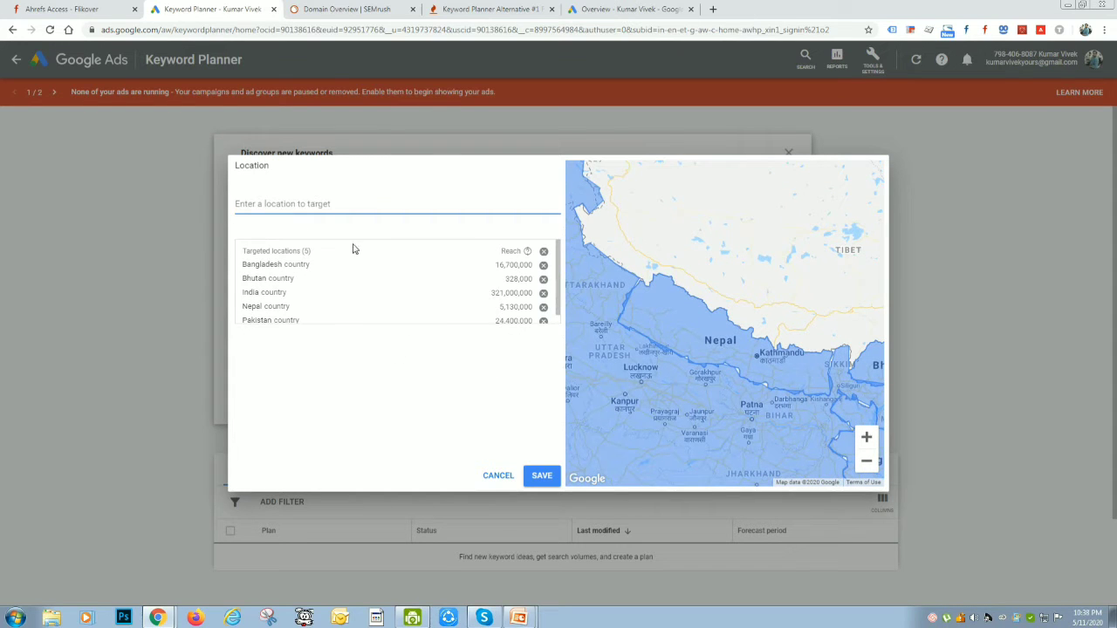
pyautogui.click(541, 475)
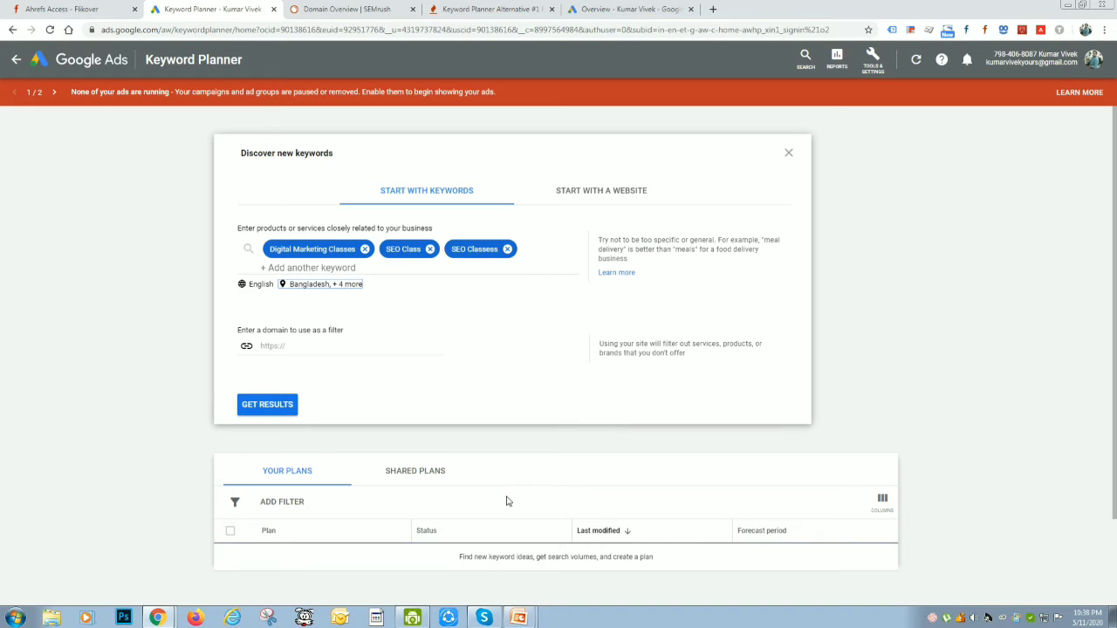
pyautogui.click(297, 344)
pyautogui.write('https')
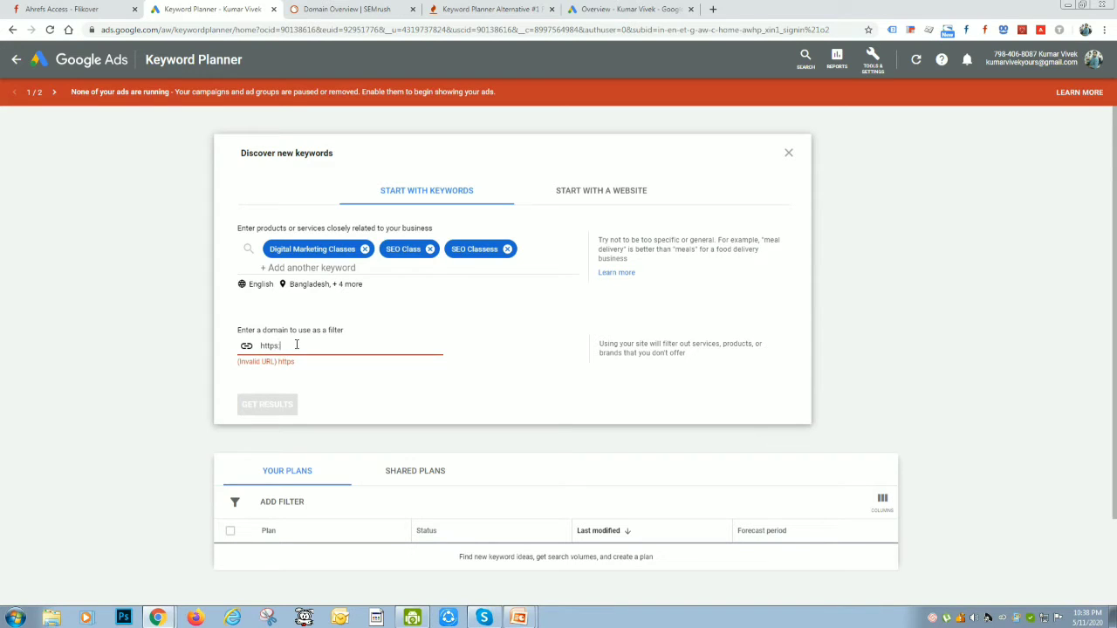
pyautogui.write('://www.topblogmania.com')
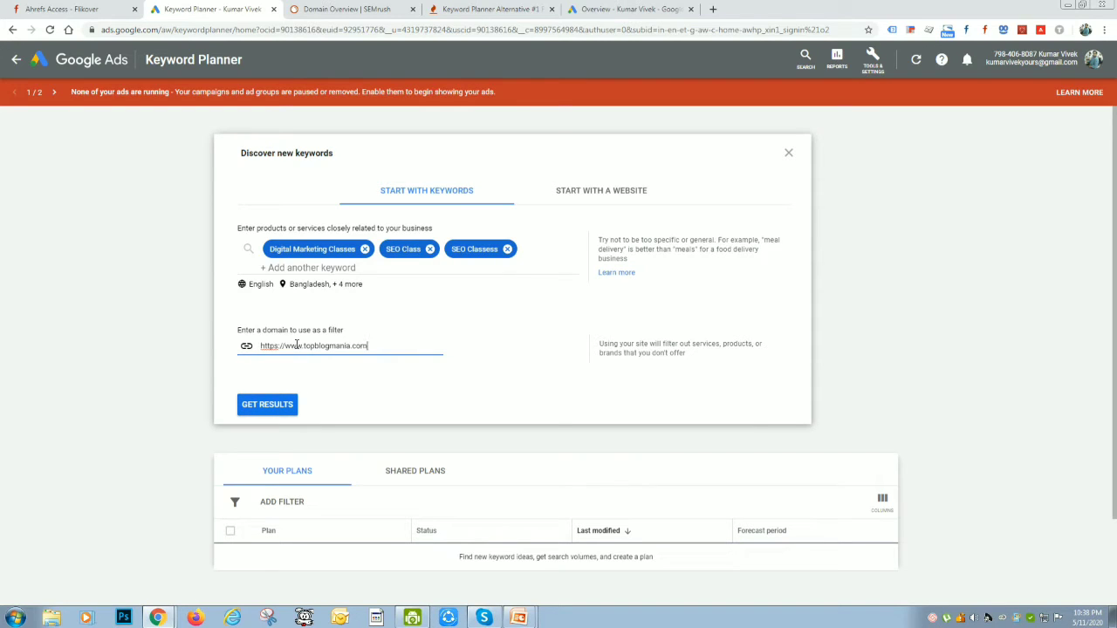
pyautogui.click(267, 404)
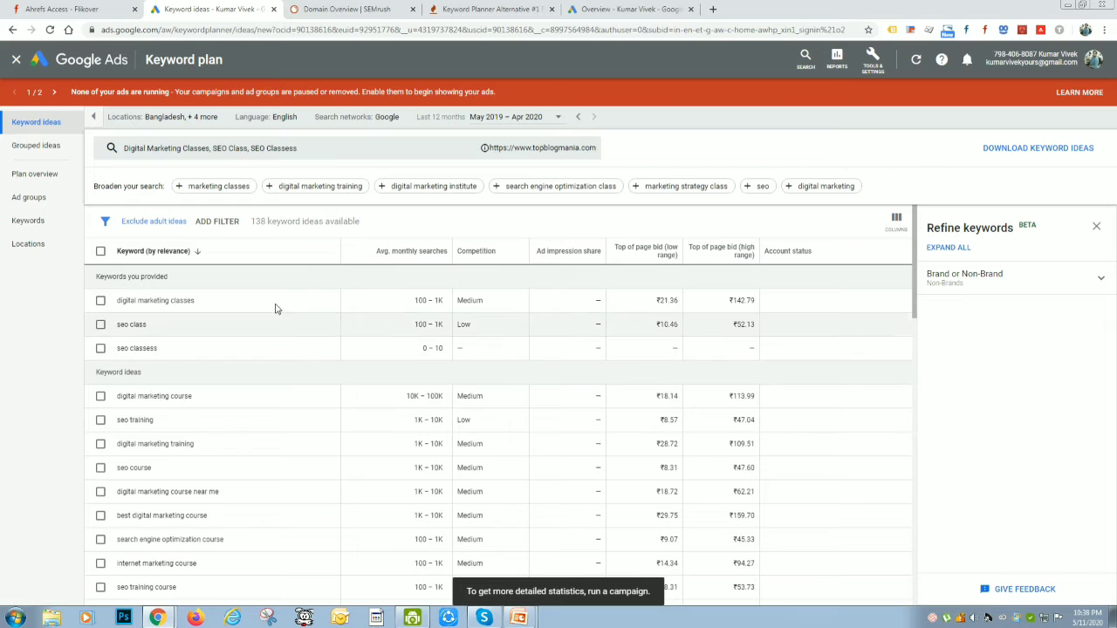
# Look through the list of keyword ideas with their average monthly searches and competition levels
pyautogui.scroll(-10, 247, 406)
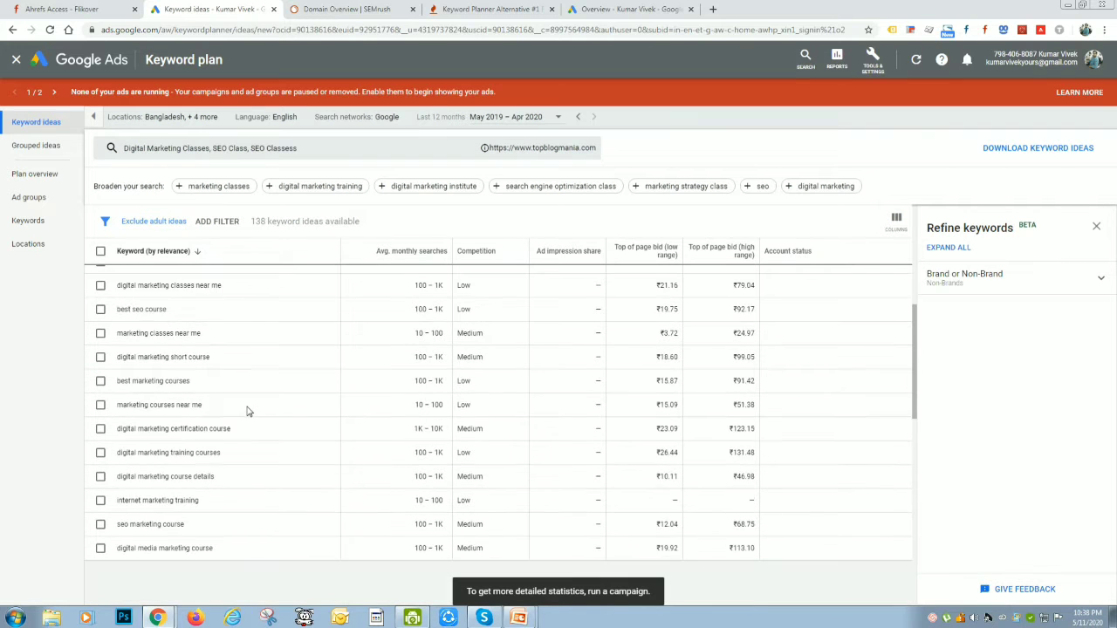
pyautogui.scroll(-5, 247, 411)
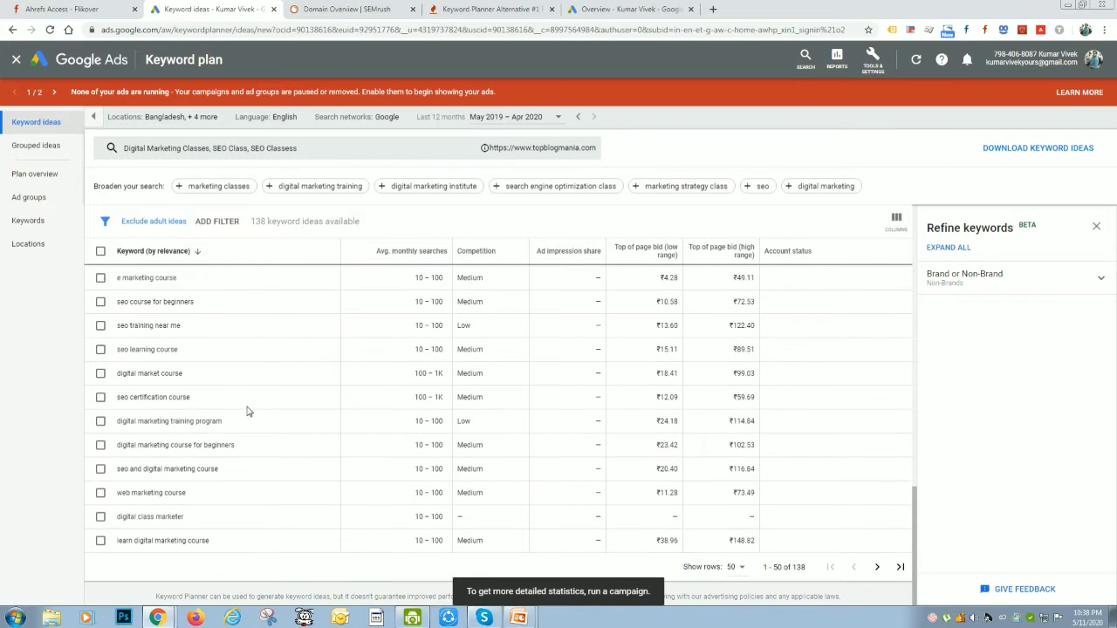
pyautogui.scroll(3, 617, 469)
pyautogui.scroll(5, 616, 472)
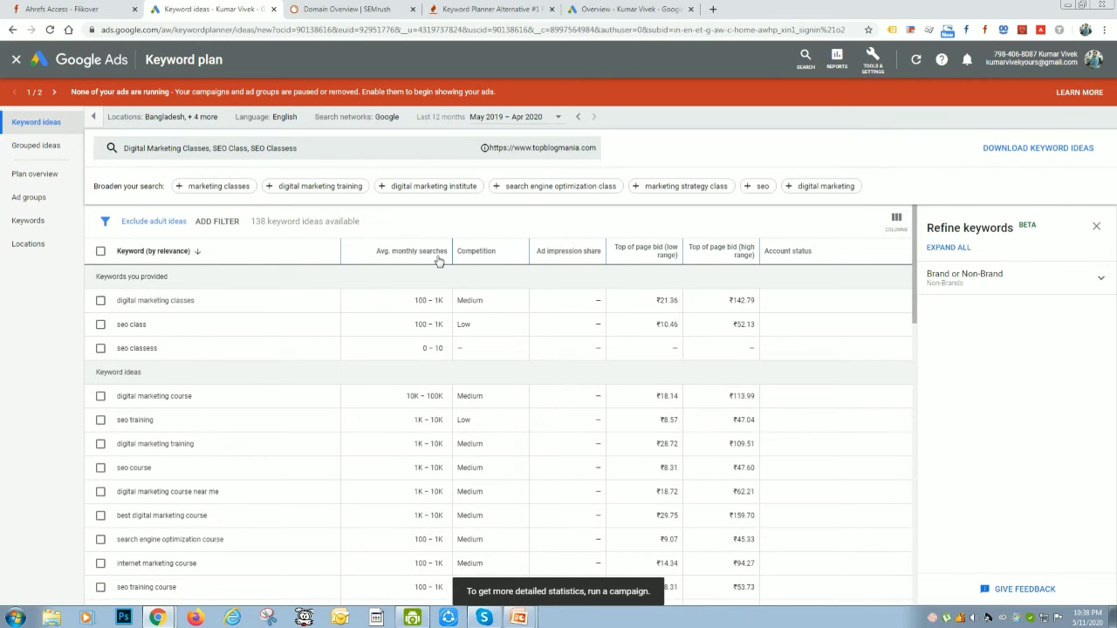
pyautogui.scroll(-1, 428, 349)
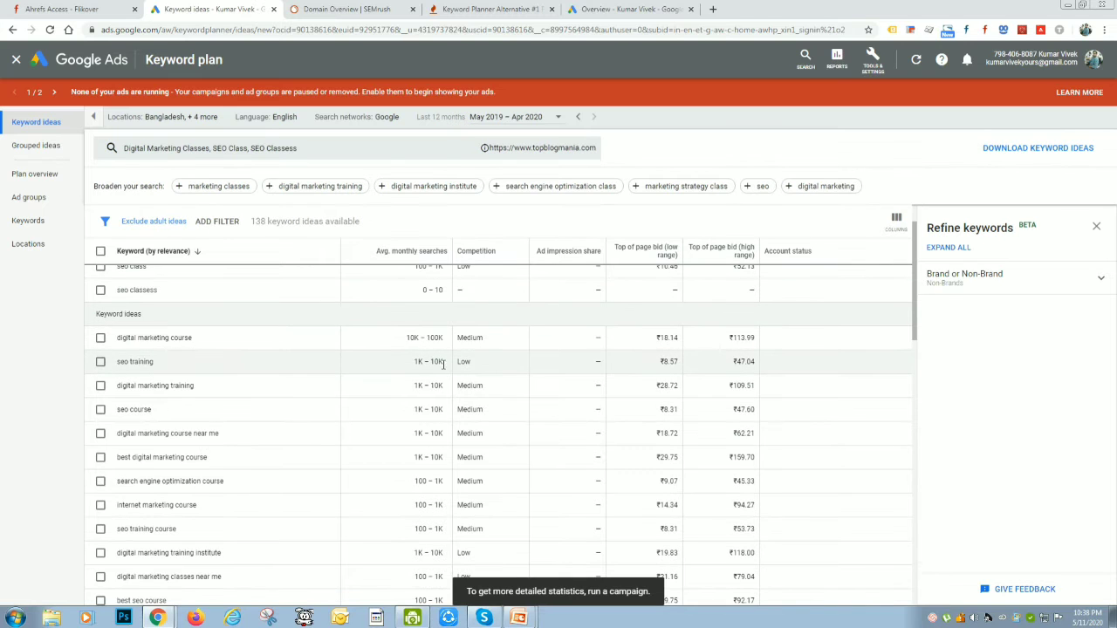
pyautogui.scroll(-3, 421, 352)
pyautogui.scroll(-3, 413, 375)
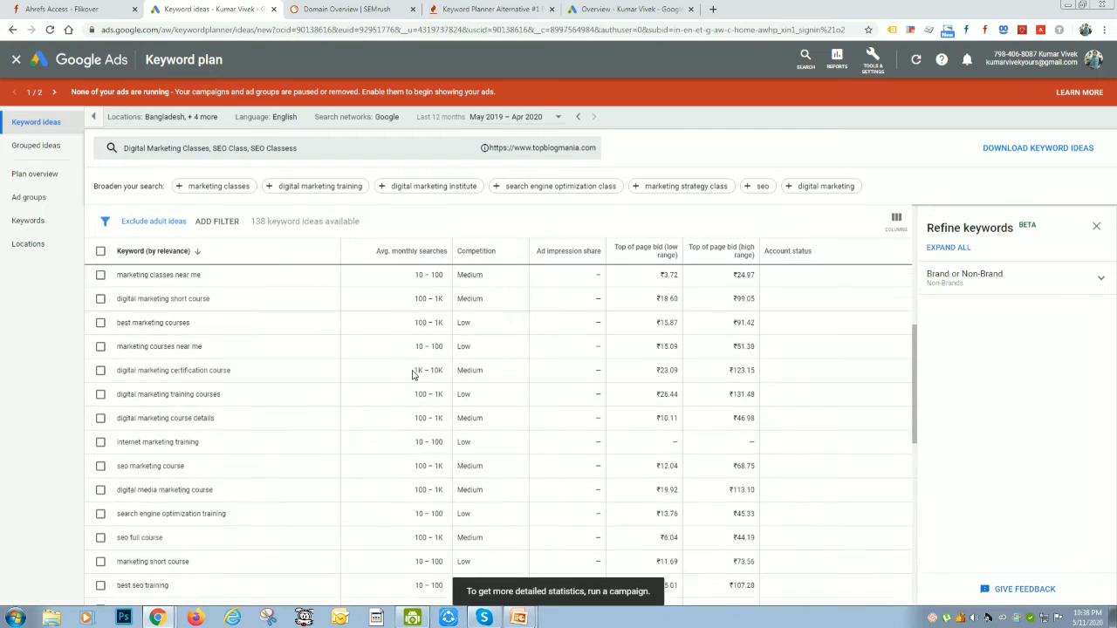
pyautogui.scroll(6, 414, 375)
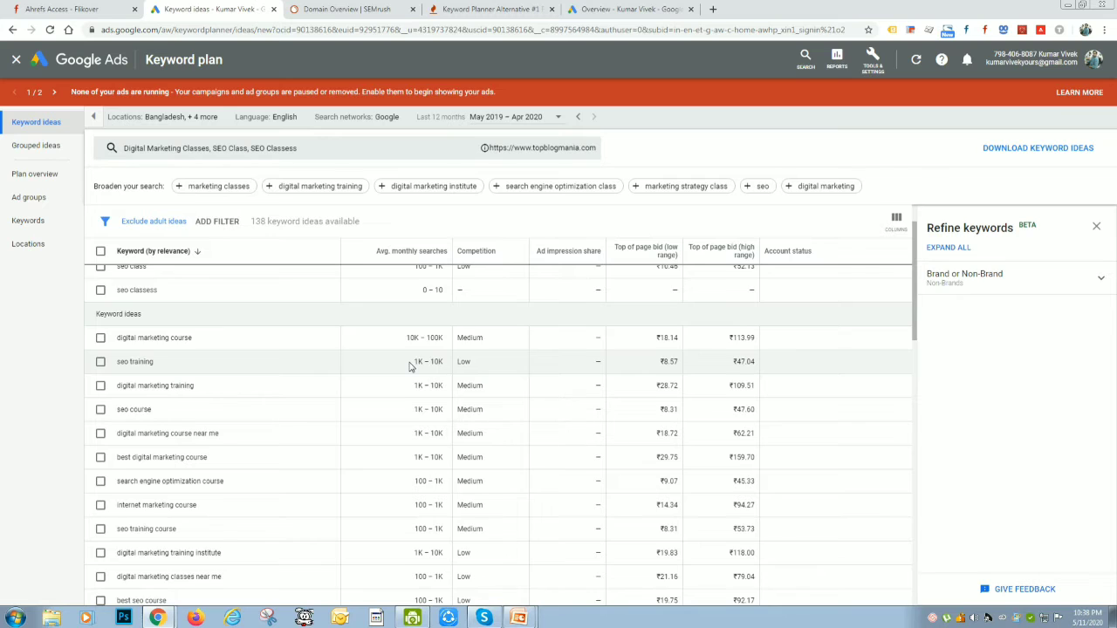
pyautogui.scroll(1, 410, 367)
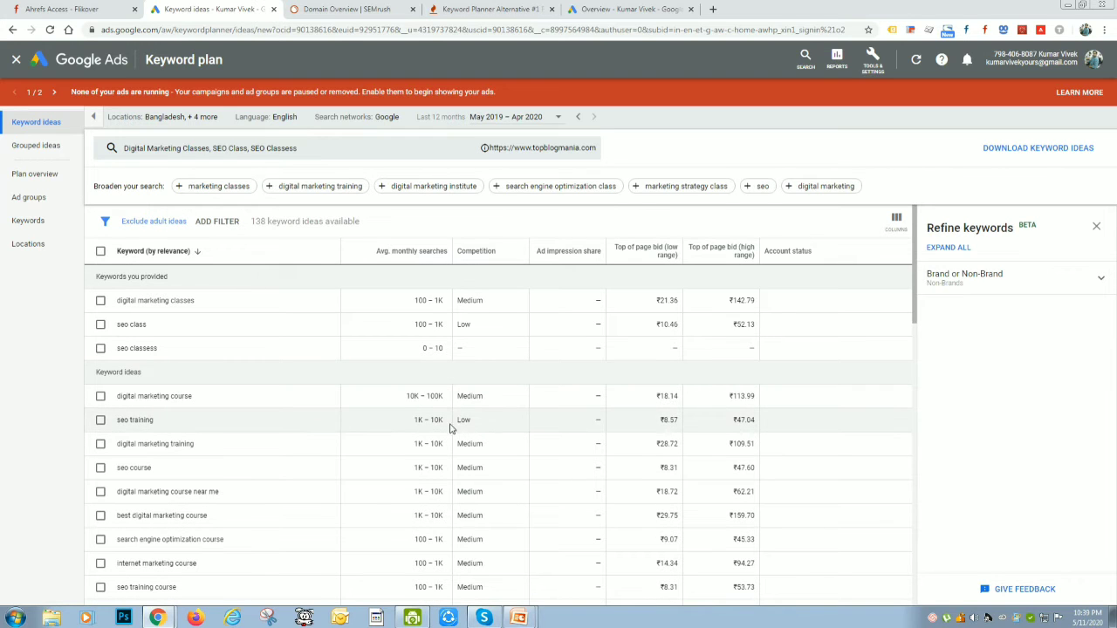
# Examine the monthly searches, competition and low and high top-of-page bids for "seo training" and "digital marketing training"
pyautogui.moveTo(414, 420); pyautogui.dragTo(457, 424)
pyautogui.moveTo(160, 422); pyautogui.dragTo(117, 422)
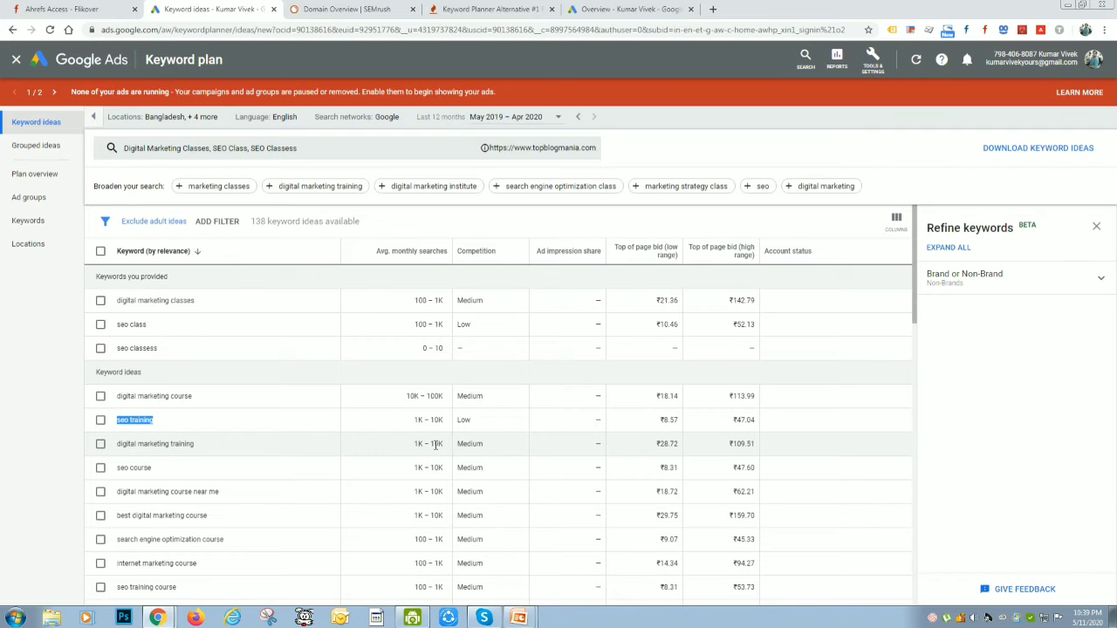
pyautogui.moveTo(413, 444); pyautogui.dragTo(477, 446)
pyautogui.doubleClick(477, 445)
pyautogui.moveTo(413, 445); pyautogui.dragTo(450, 445)
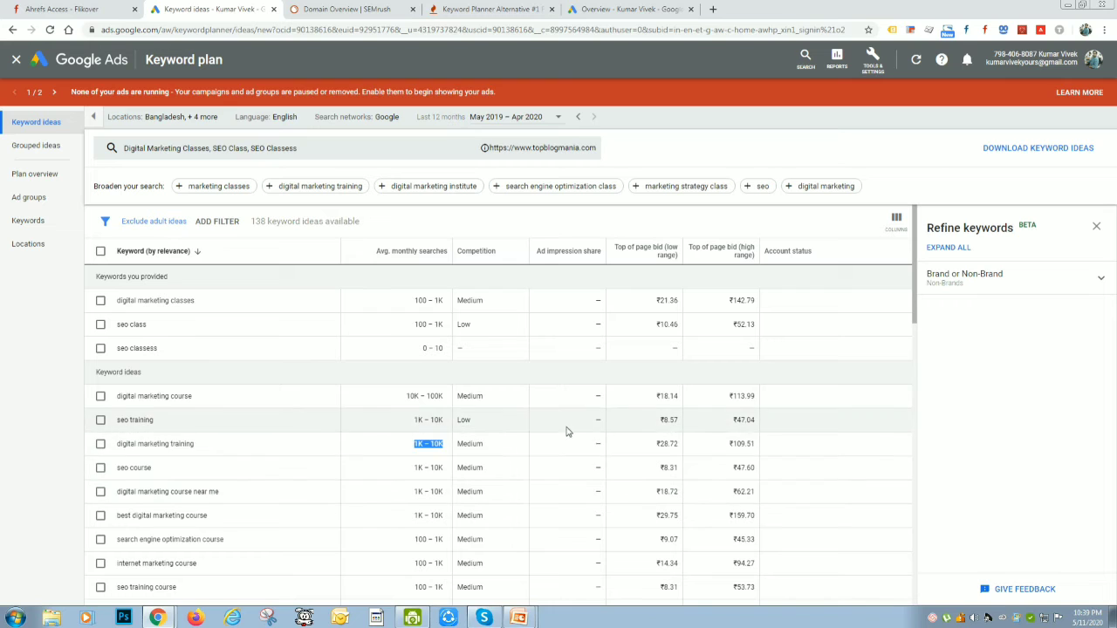
pyautogui.moveTo(659, 422); pyautogui.dragTo(682, 424)
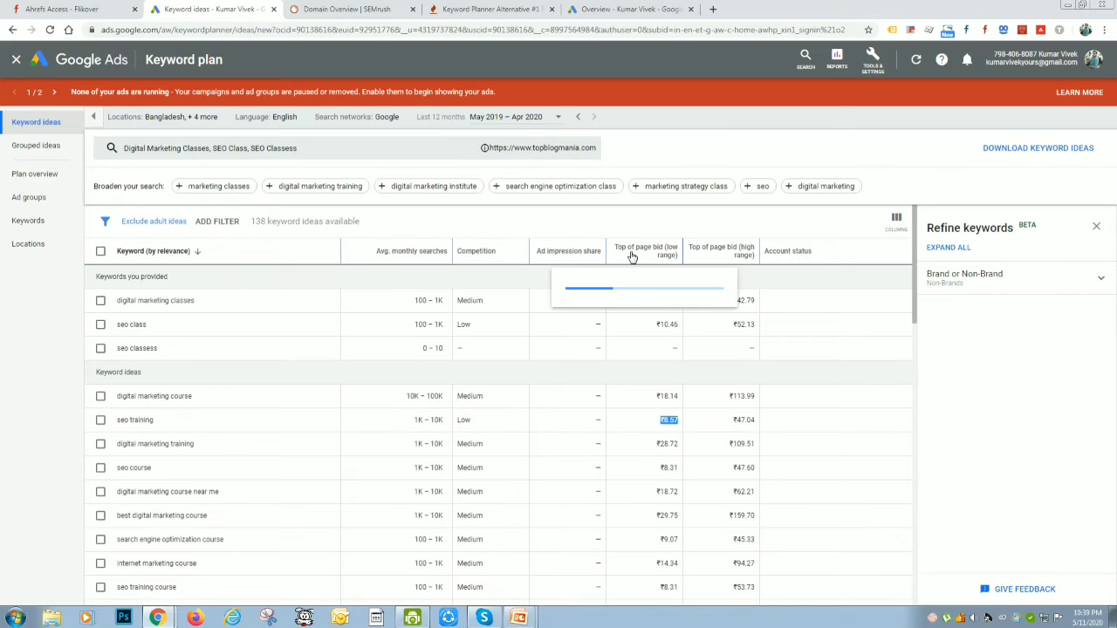
pyautogui.moveTo(679, 262)
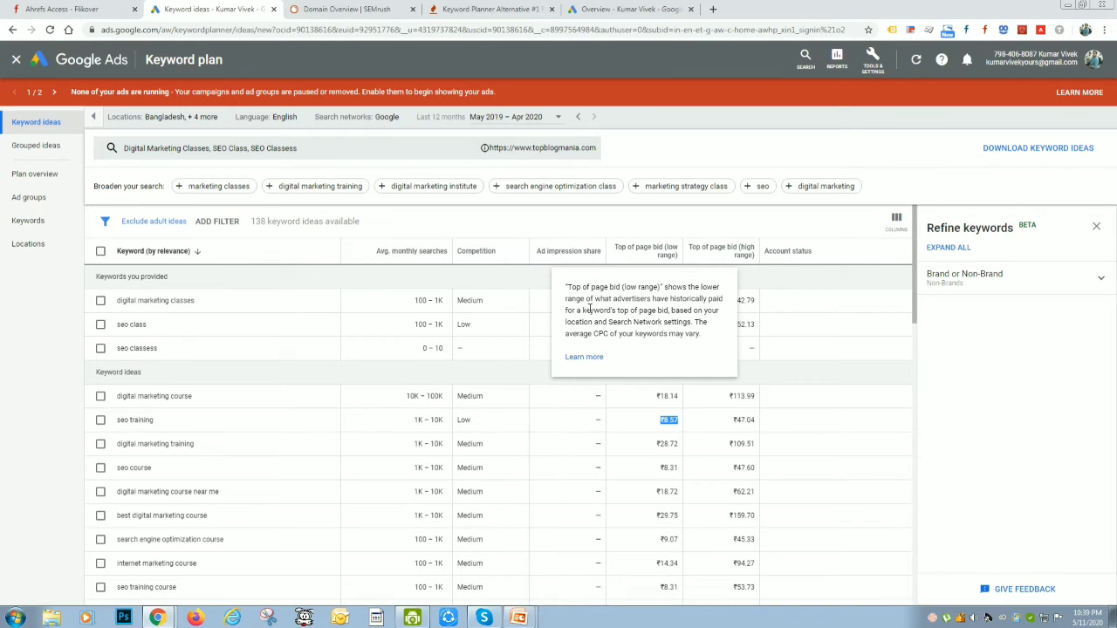
pyautogui.click(673, 420)
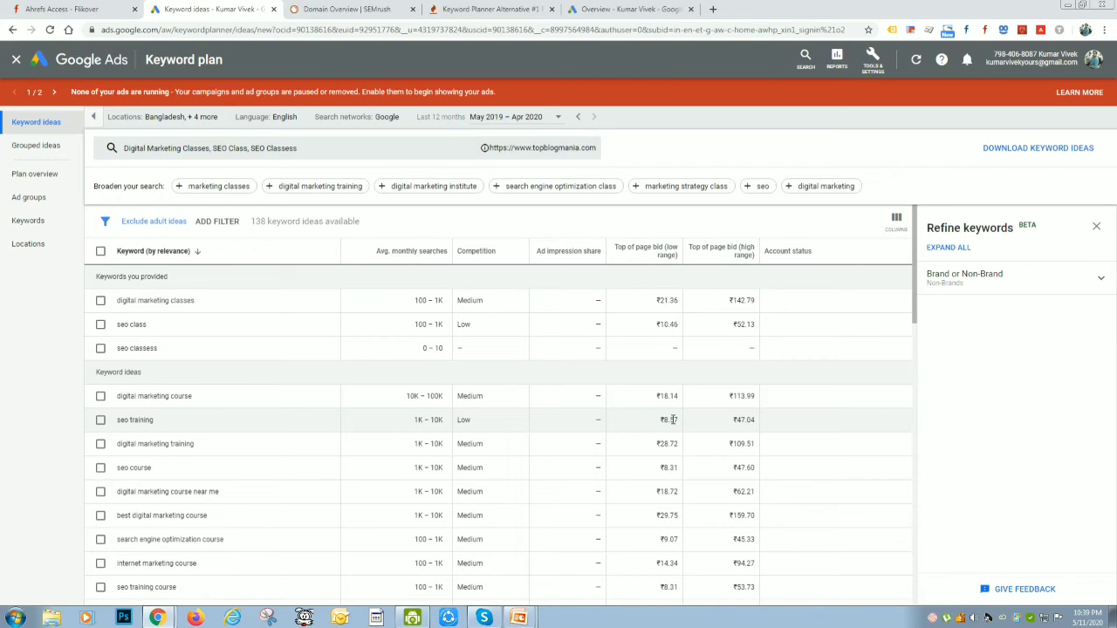
pyautogui.moveTo(735, 421); pyautogui.dragTo(757, 427)
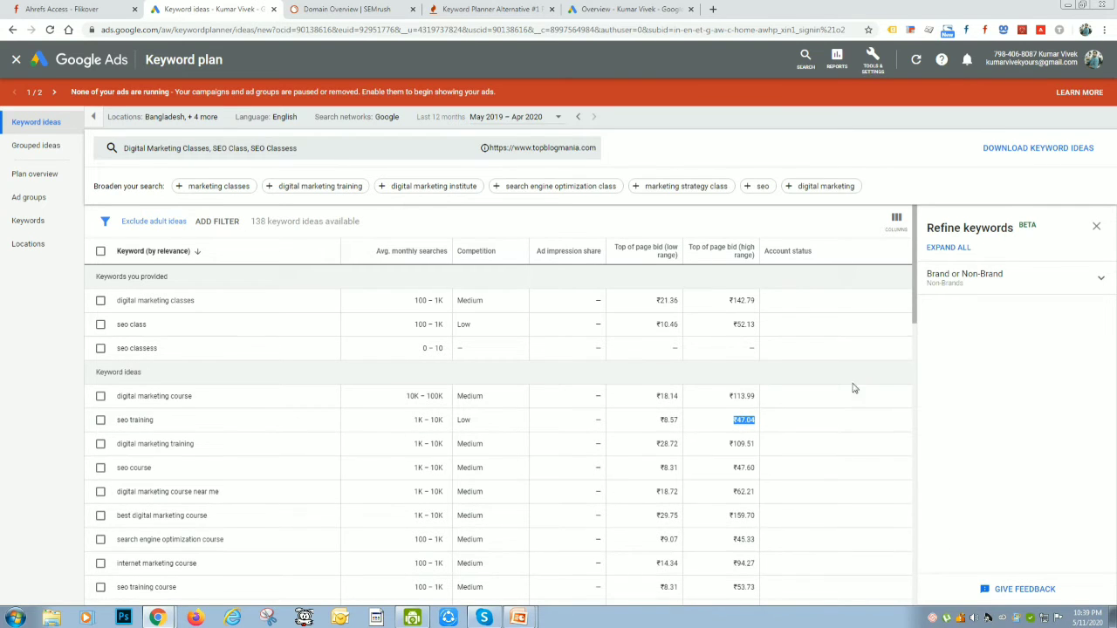
# Download the keyword ideas, open the report in Excel and widen the Keyword column to fit the full phrases
pyautogui.click(1042, 147)
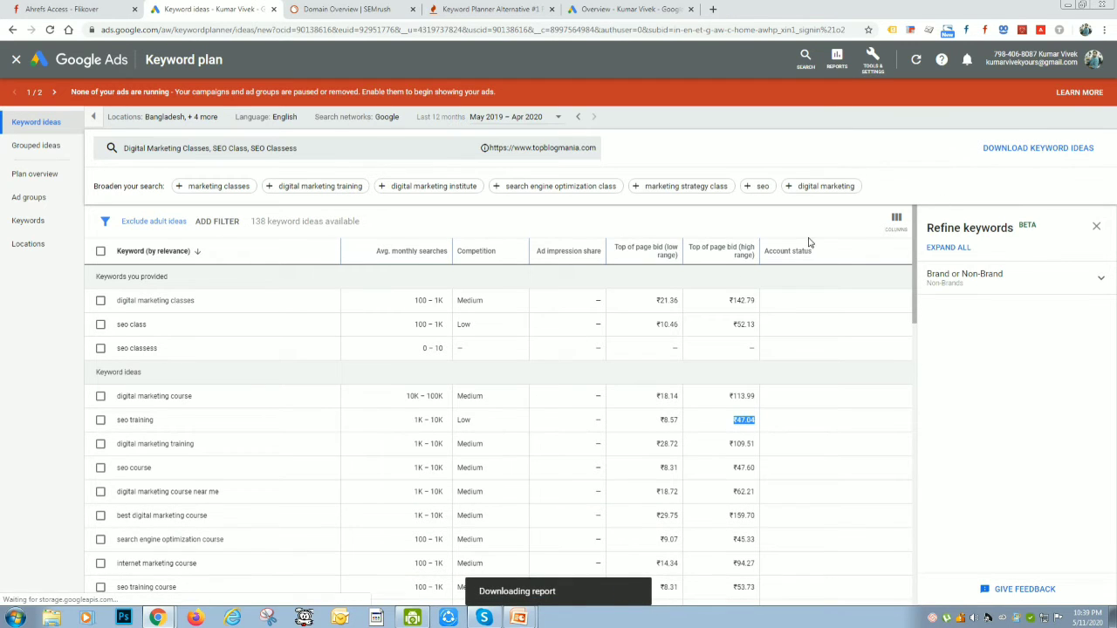
pyautogui.click(67, 595)
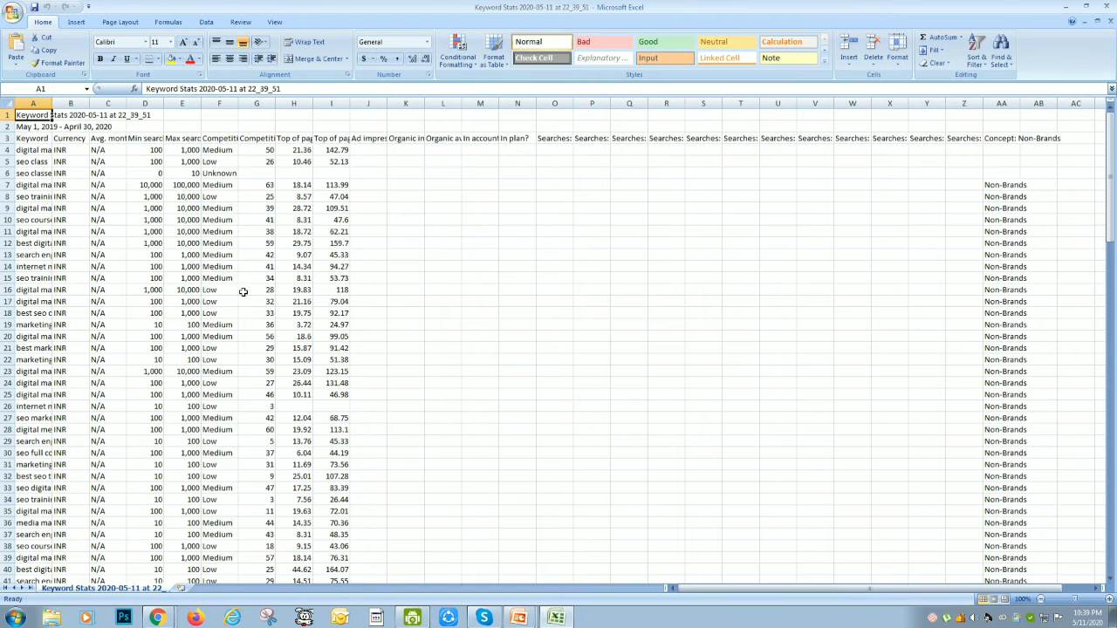
pyautogui.moveTo(51, 103); pyautogui.dragTo(220, 103)
# Review the report's columns for keyword, currency, average, minimum and maximum searches, competition and top-of-page bids
pyautogui.click(93, 138)
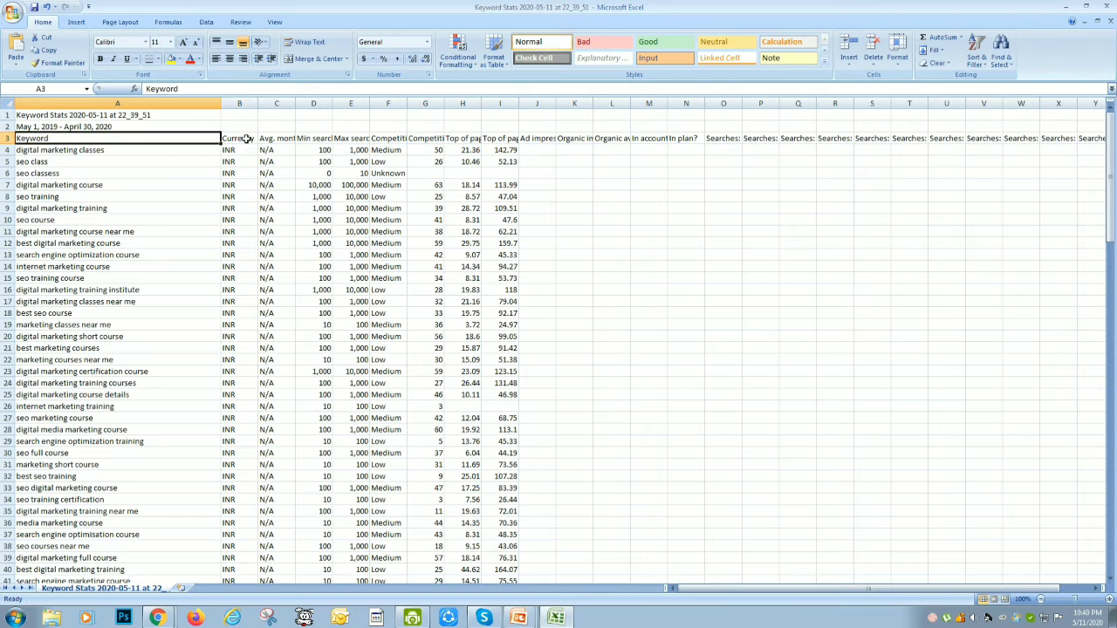
pyautogui.click(246, 139)
pyautogui.click(280, 141)
pyautogui.click(321, 139)
pyautogui.click(363, 139)
pyautogui.click(447, 140)
pyautogui.click(499, 140)
pyautogui.moveTo(490, 187); pyautogui.dragTo(528, 439)
pyautogui.click(423, 381)
pyautogui.click(380, 123)
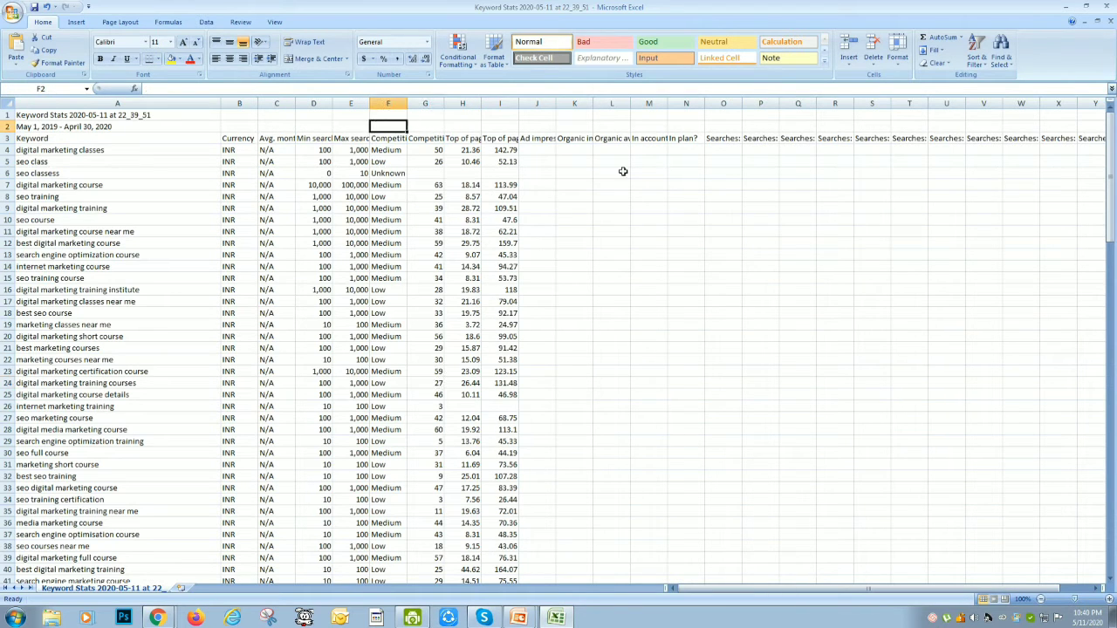
pyautogui.click(648, 266)
# Switch to SEMrush in the browser and select the SEO Toolkit
pyautogui.hotkey('alt', 'Tab')
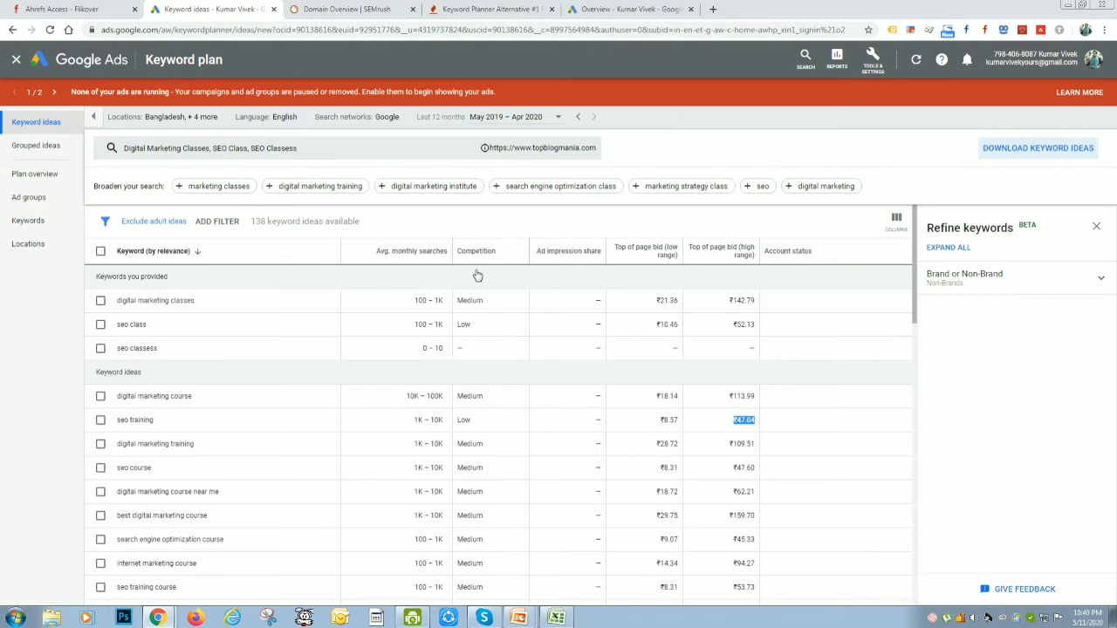
pyautogui.click(353, 9)
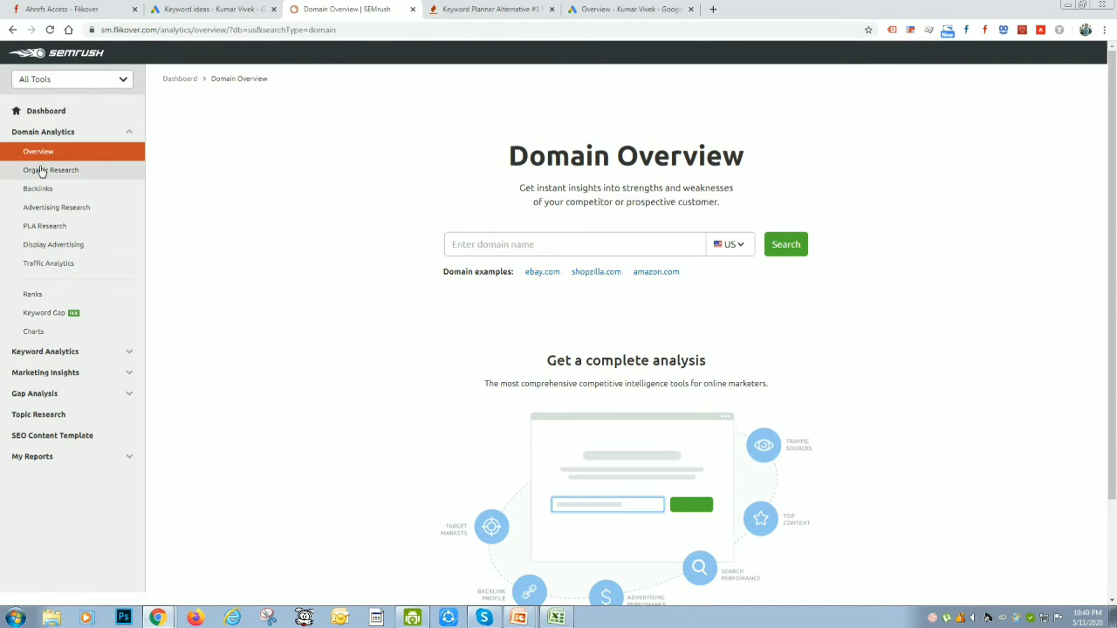
pyautogui.click(49, 82)
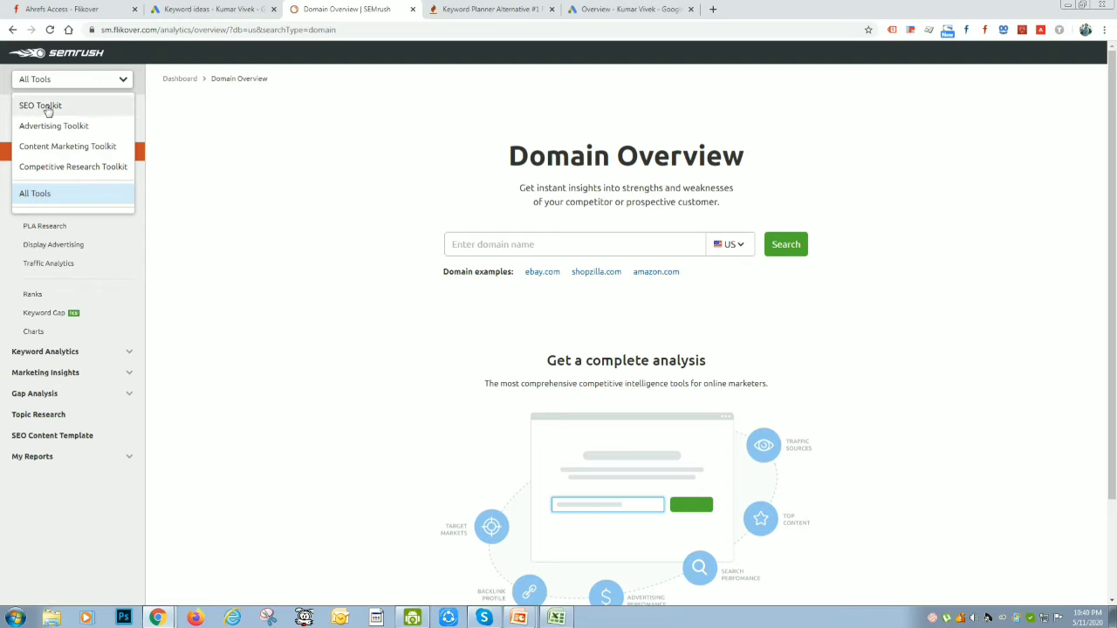
pyautogui.click(44, 107)
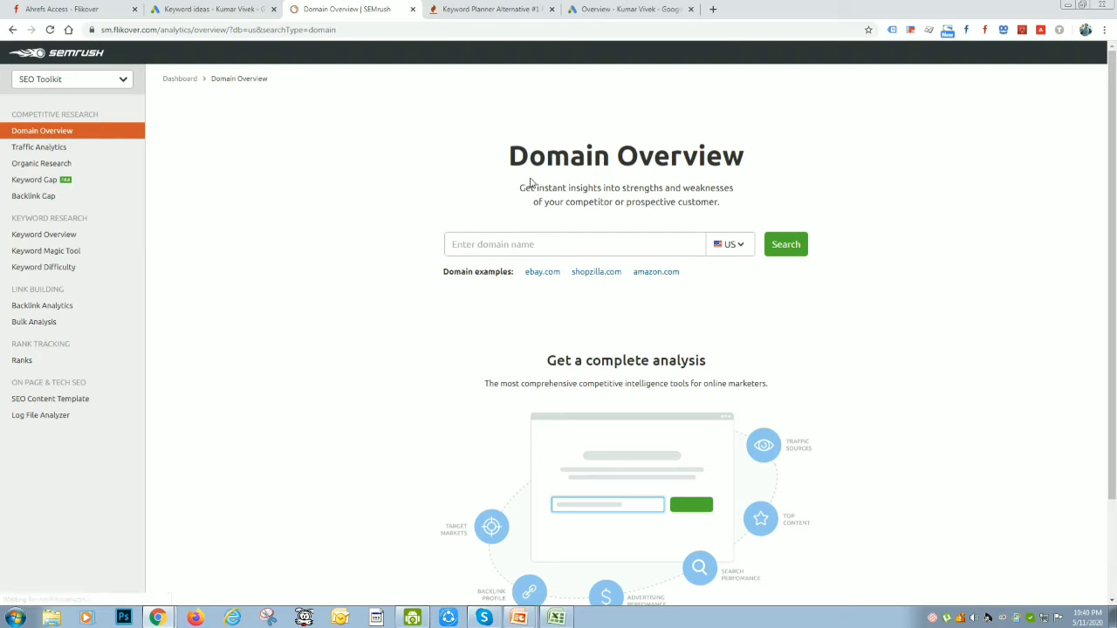
pyautogui.click(523, 245)
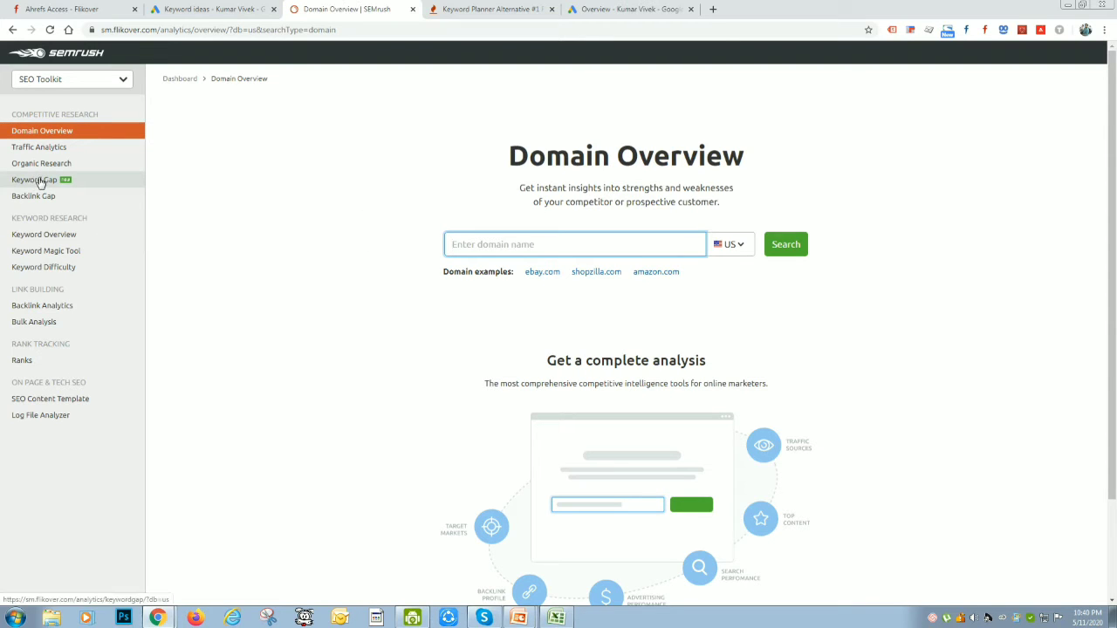
# Open Keyword Overview and search for "SEO Classses" in the India database
pyautogui.click(49, 250)
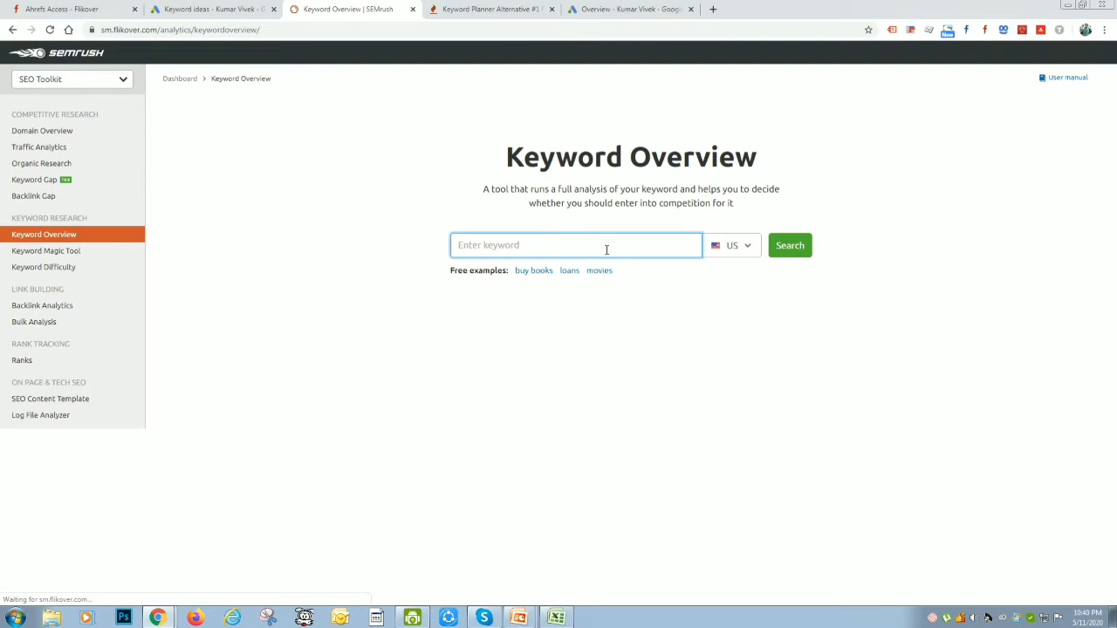
pyautogui.write('SEO')
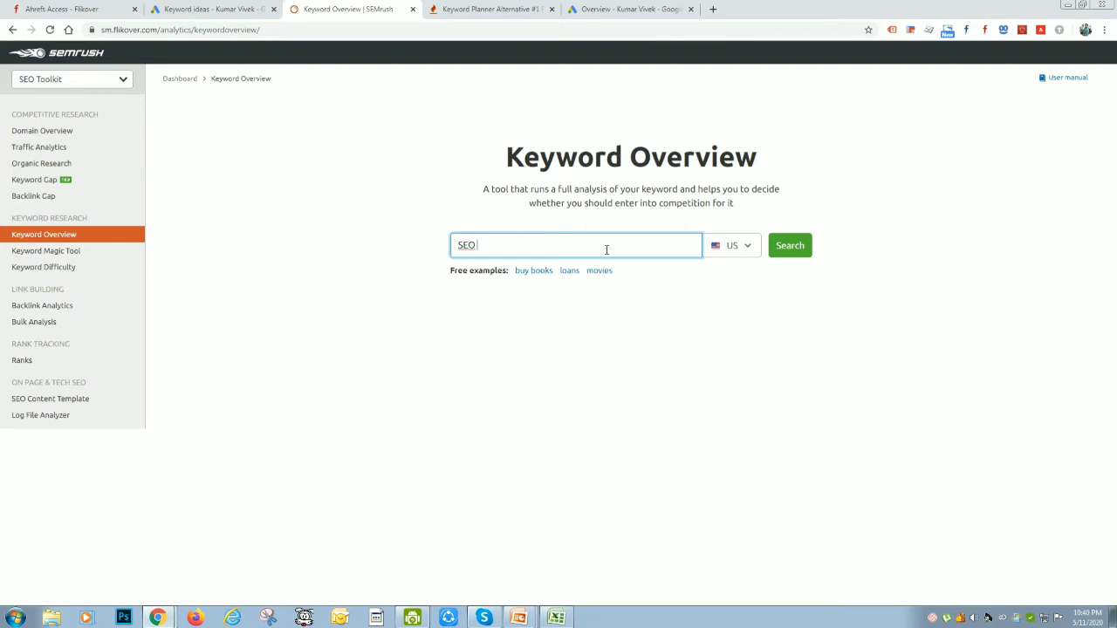
pyautogui.write(' Classses')
pyautogui.click(747, 253)
pyautogui.write('Indi')
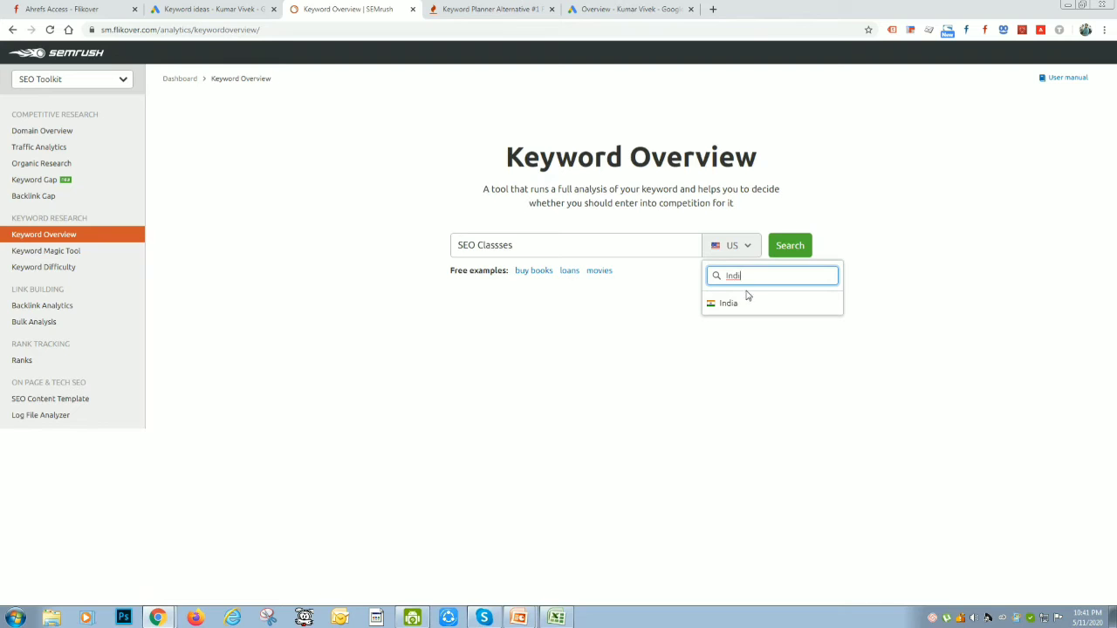
pyautogui.click(745, 302)
pyautogui.click(784, 250)
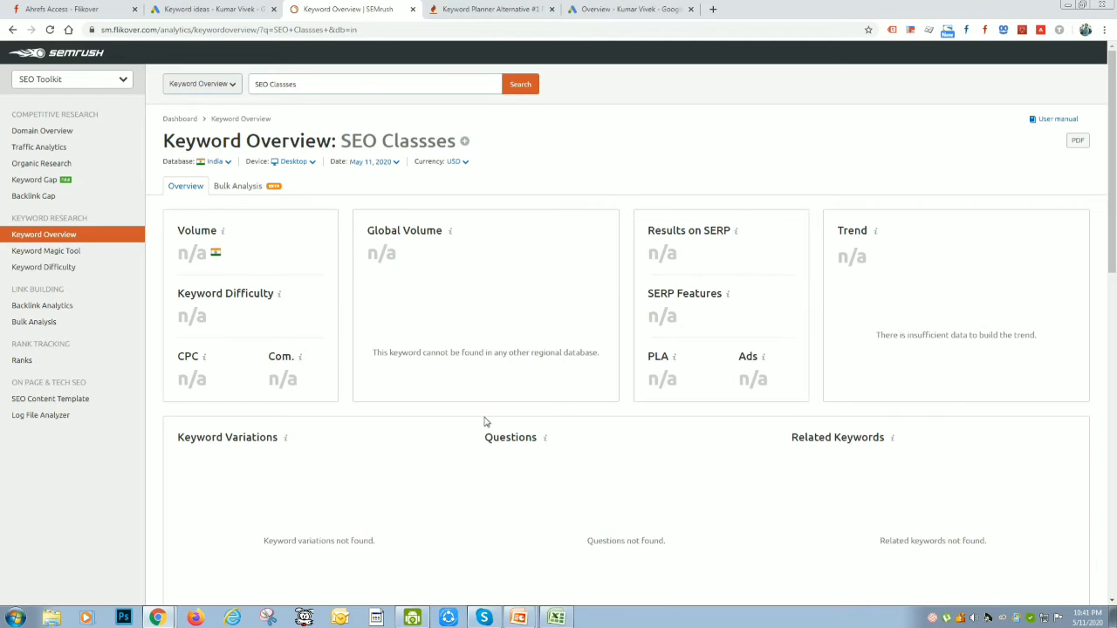
# Correct the keyword's spelling to "SEO Classes" and run the Keyword Overview search again
pyautogui.scroll(-2, 573, 424)
pyautogui.scroll(2, 573, 424)
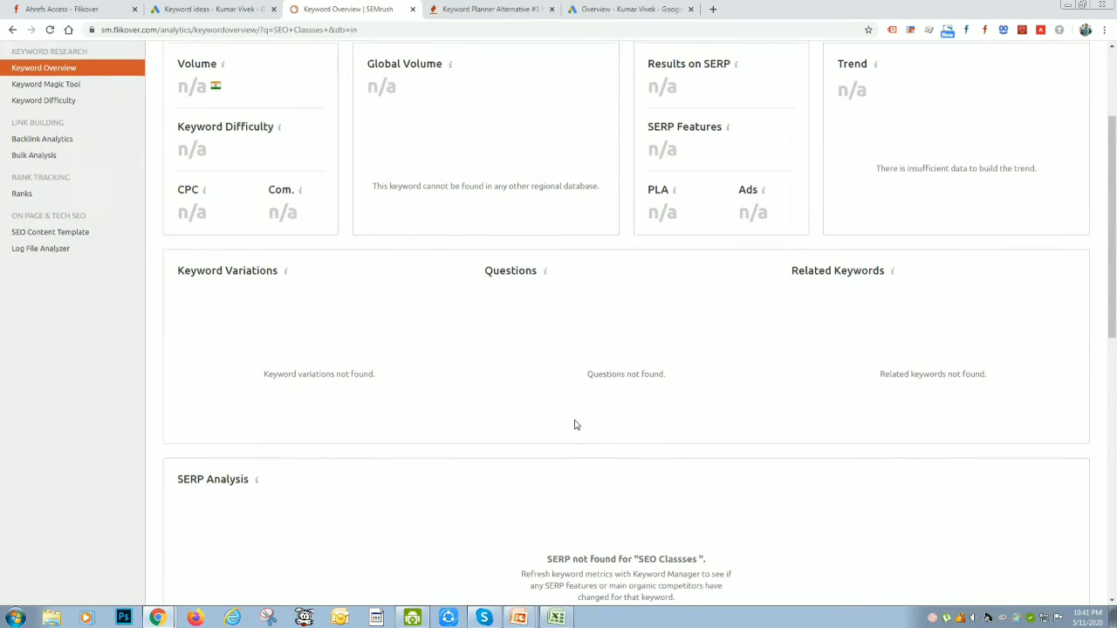
pyautogui.click(314, 86)
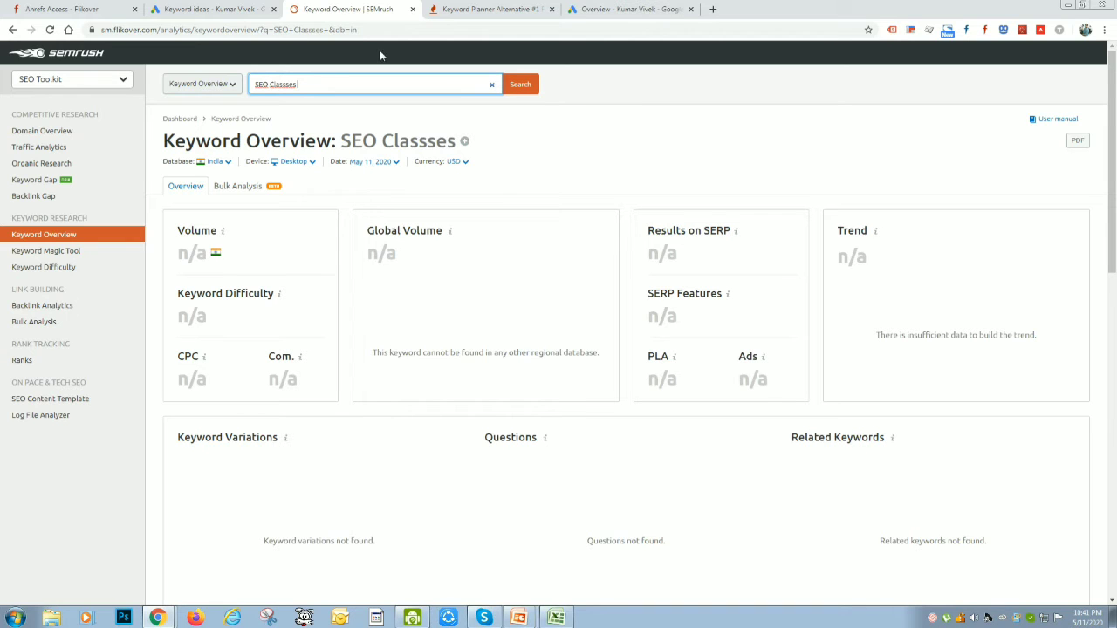
pyautogui.rightClick(287, 83)
pyautogui.click(338, 96)
pyautogui.click(529, 84)
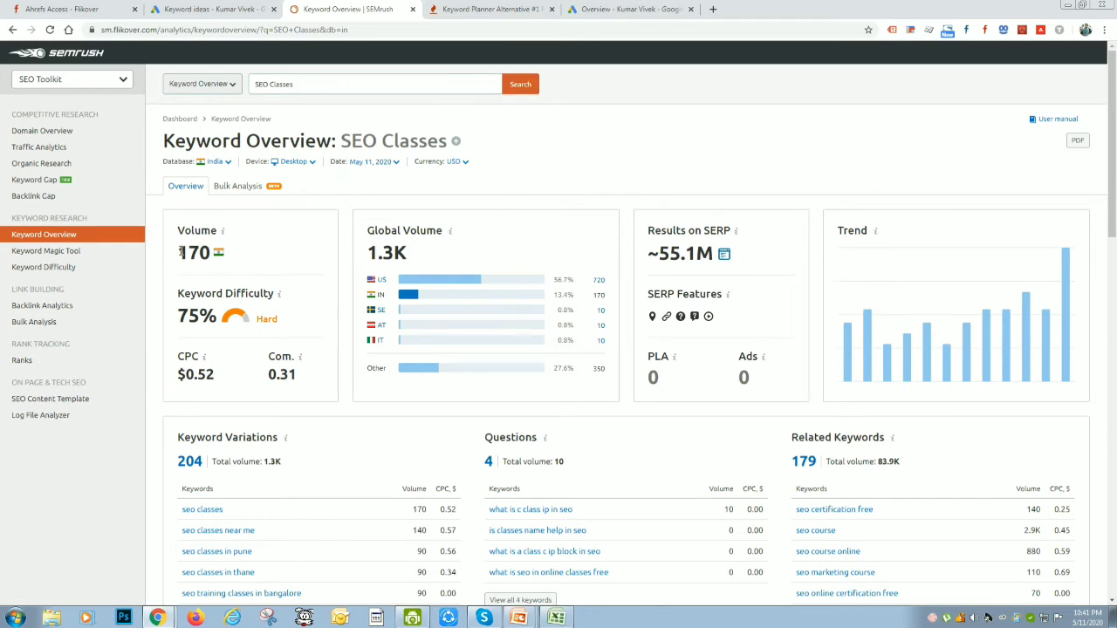
# Examine the volume, keyword difficulty and CPC figures for SEO Classes in the Keyword Overview
pyautogui.moveTo(180, 252); pyautogui.dragTo(208, 252)
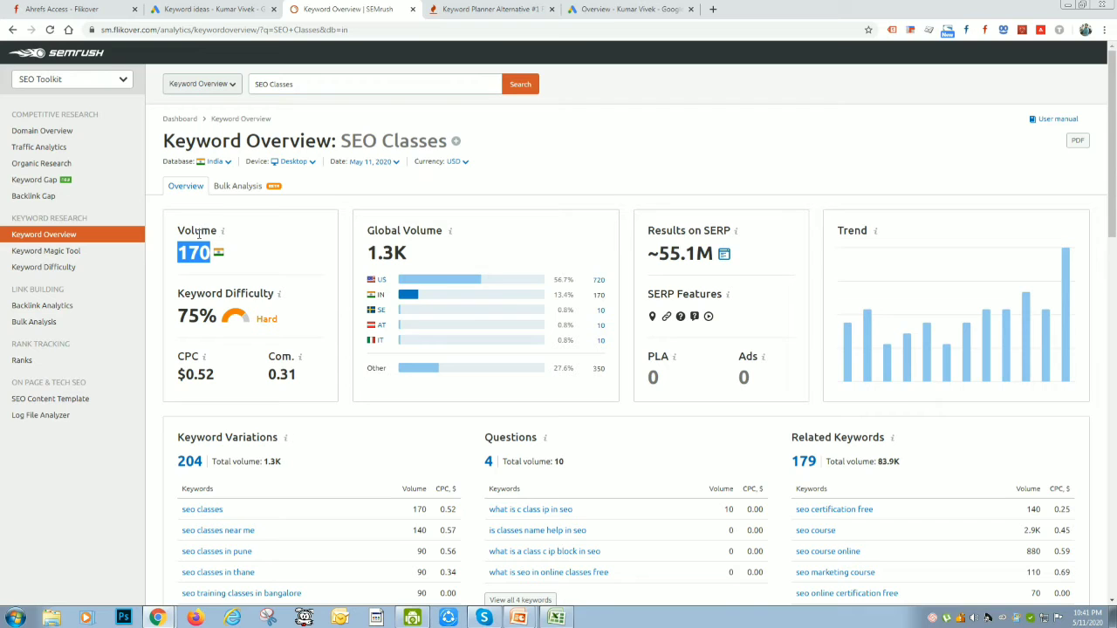
pyautogui.moveTo(178, 291); pyautogui.dragTo(272, 294)
pyautogui.moveTo(179, 314); pyautogui.dragTo(216, 316)
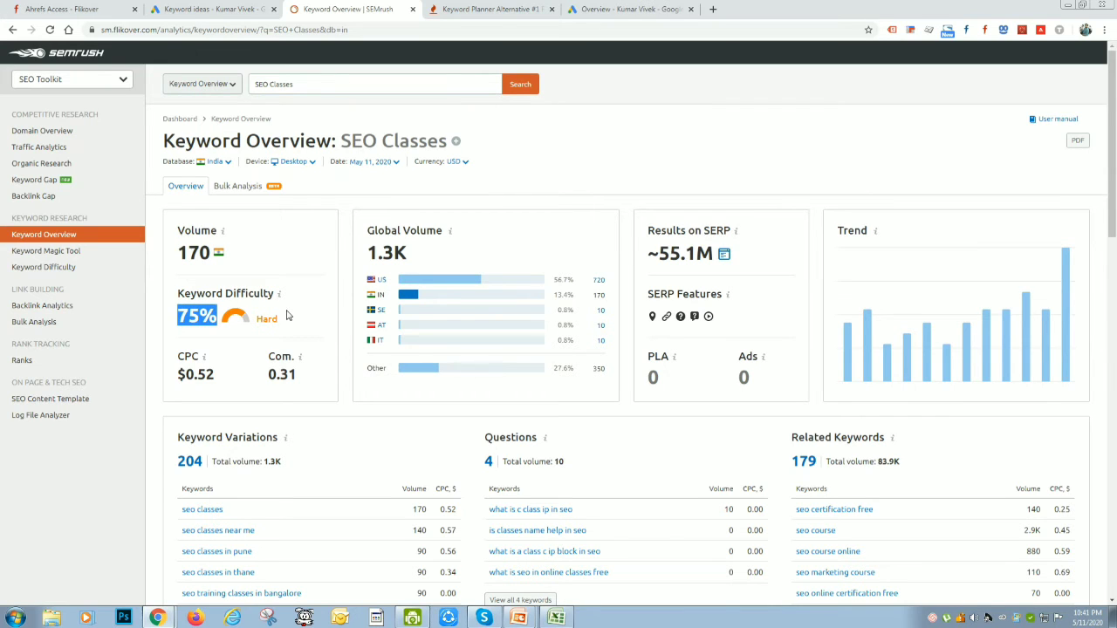
pyautogui.moveTo(179, 373); pyautogui.dragTo(216, 381)
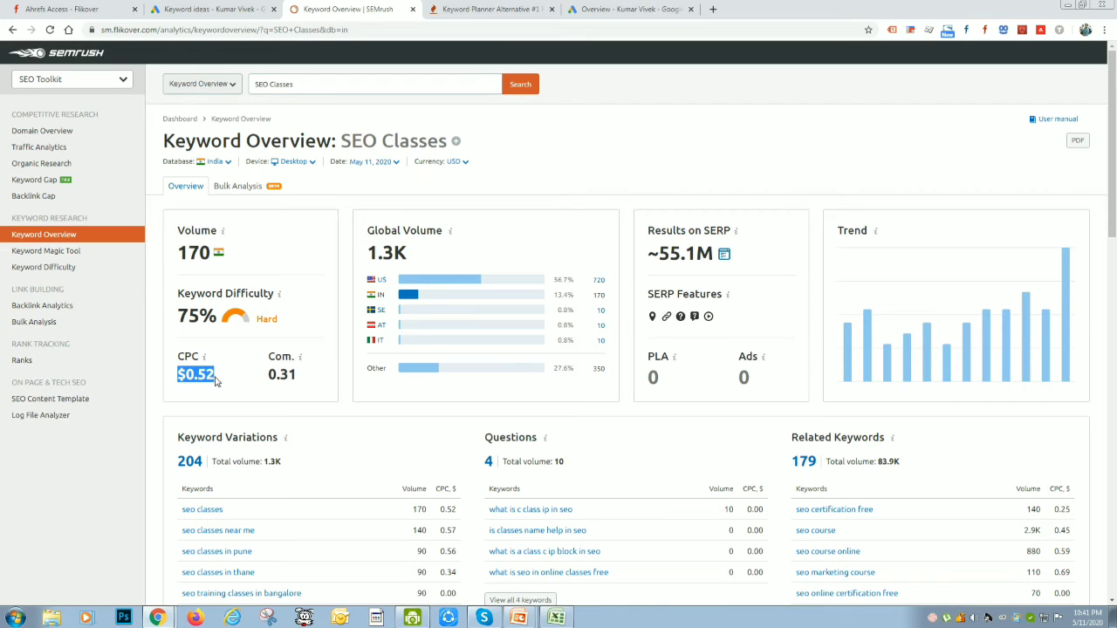
# Open the full list of SEO Classes keyword variations in the Keyword Magic Tool and look through the keywords
pyautogui.scroll(-3, 409, 425)
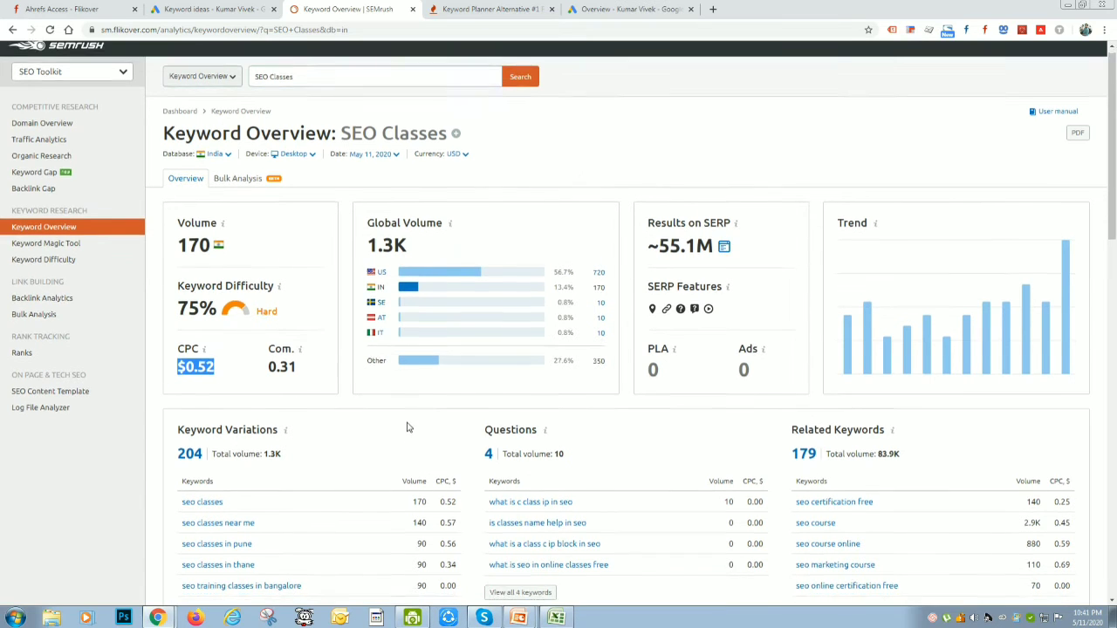
pyautogui.click(224, 511)
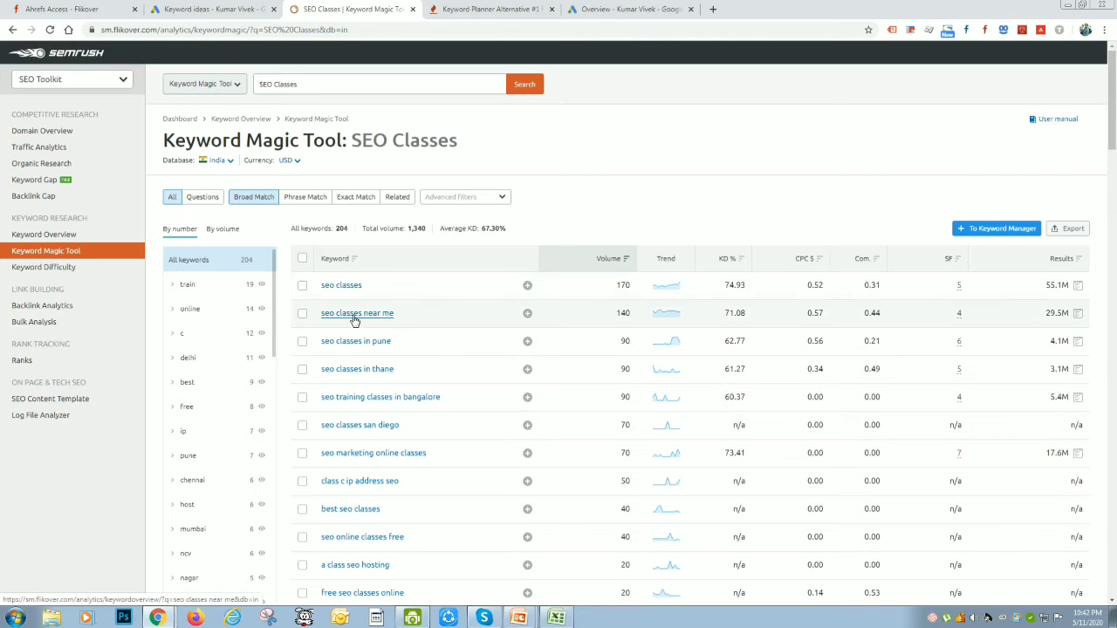
pyautogui.scroll(-2, 402, 322)
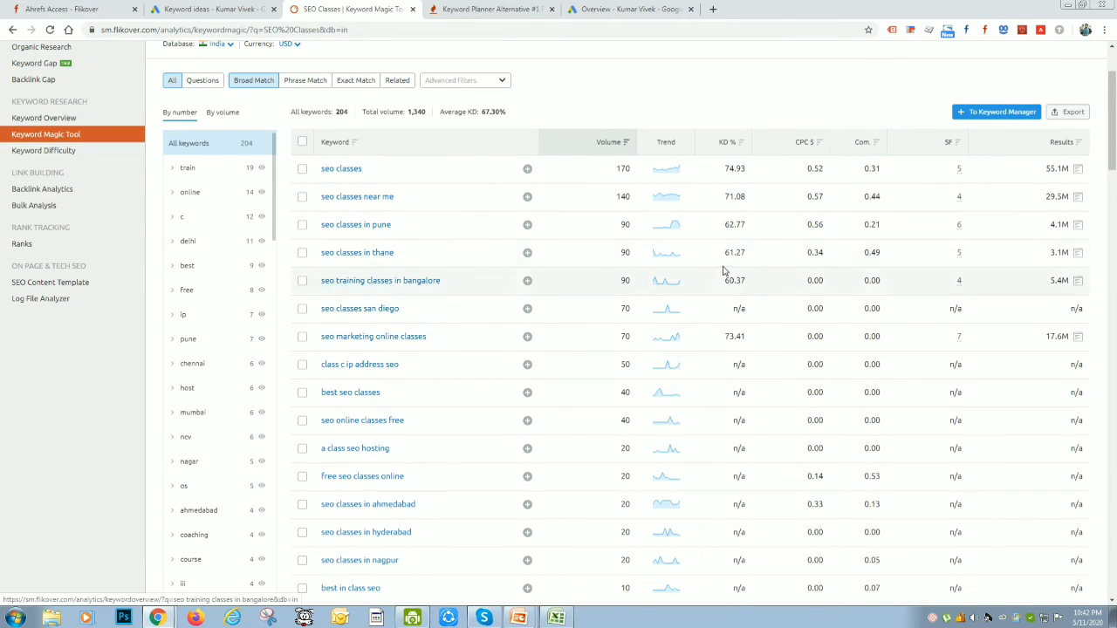
pyautogui.scroll(-1, 714, 272)
pyautogui.scroll(-15, 669, 331)
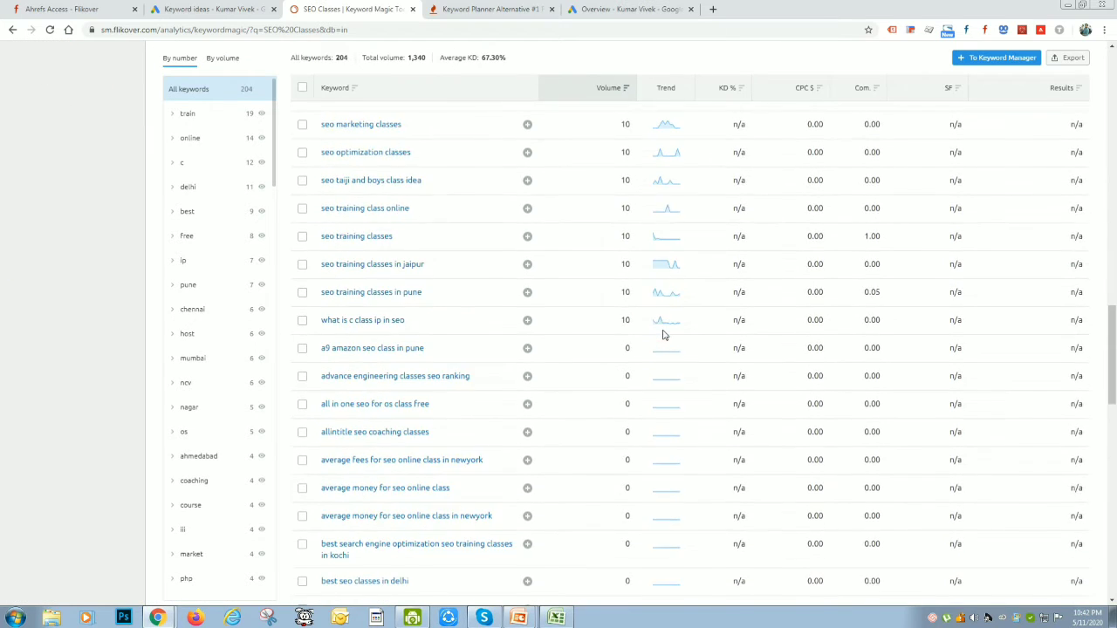
pyautogui.scroll(12, 662, 335)
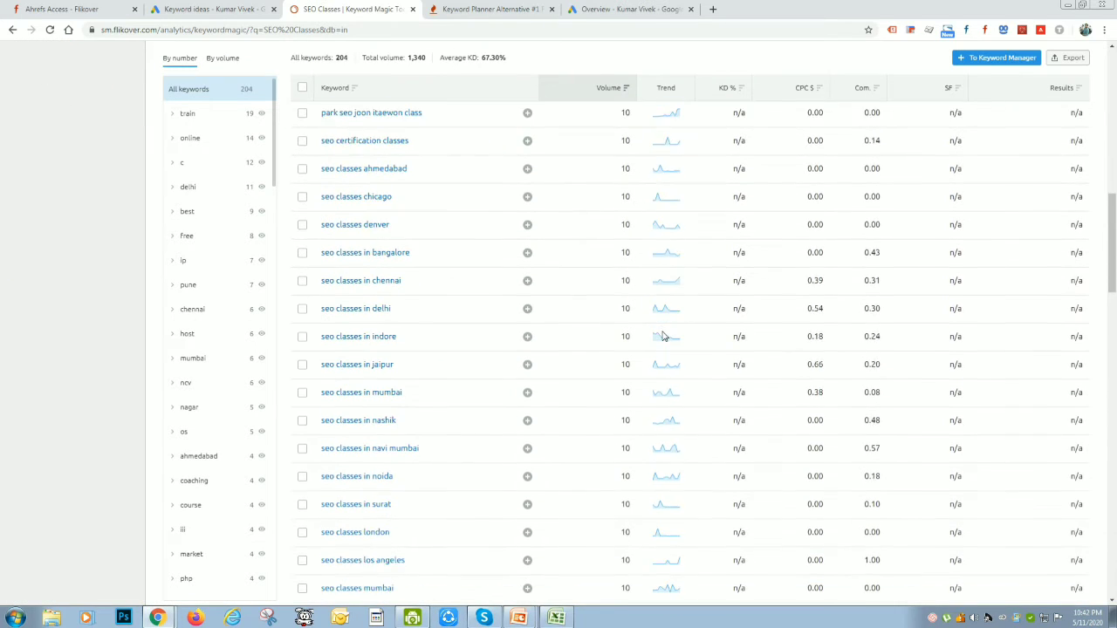
pyautogui.scroll(6, 608, 167)
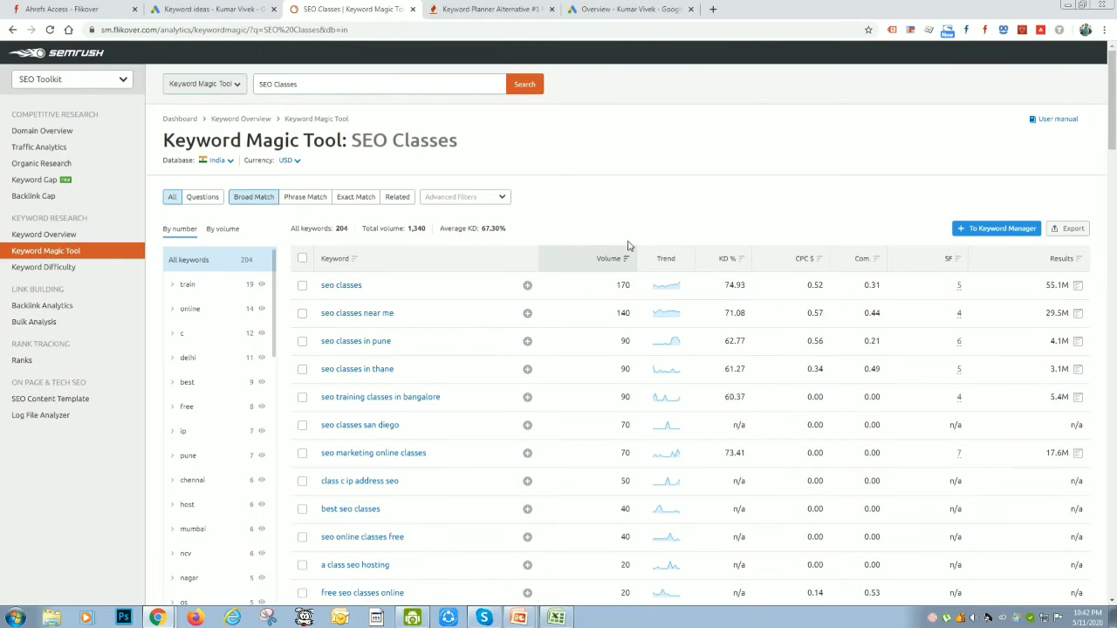
# Check the meaning of the Com. column and compare it with the Competition column in Google Ads Keyword Planner
pyautogui.moveTo(726, 264)
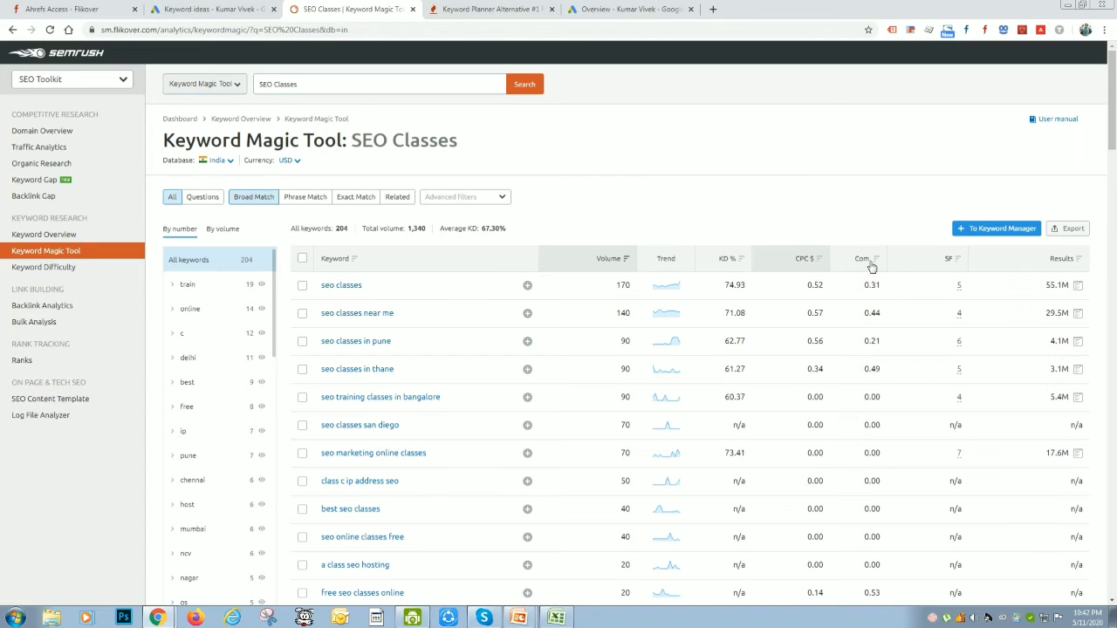
pyautogui.moveTo(863, 266)
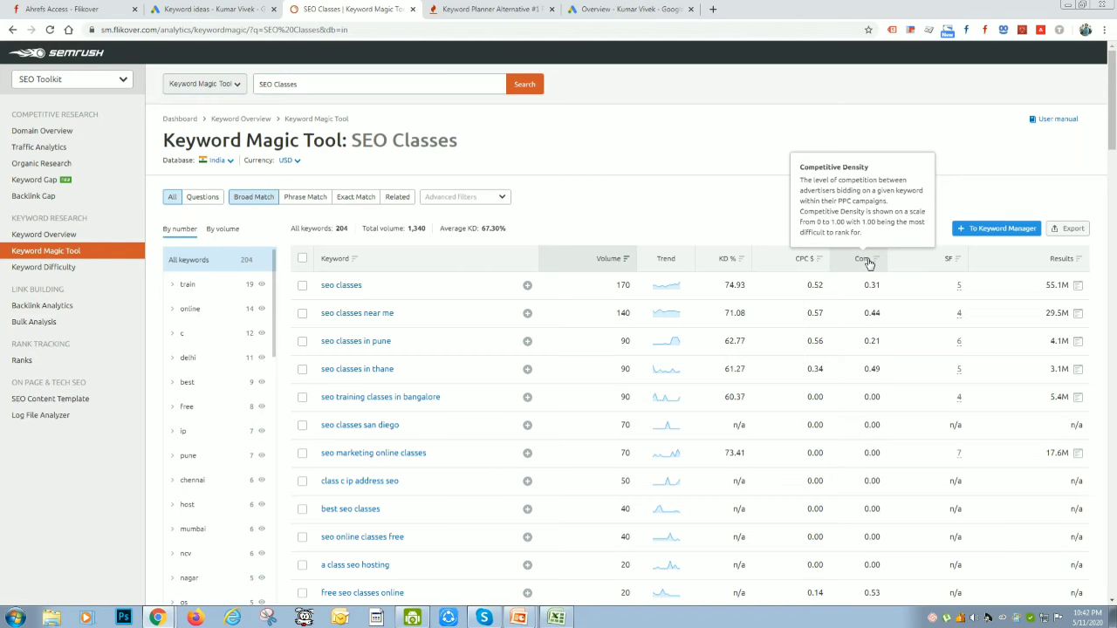
pyautogui.click(209, 9)
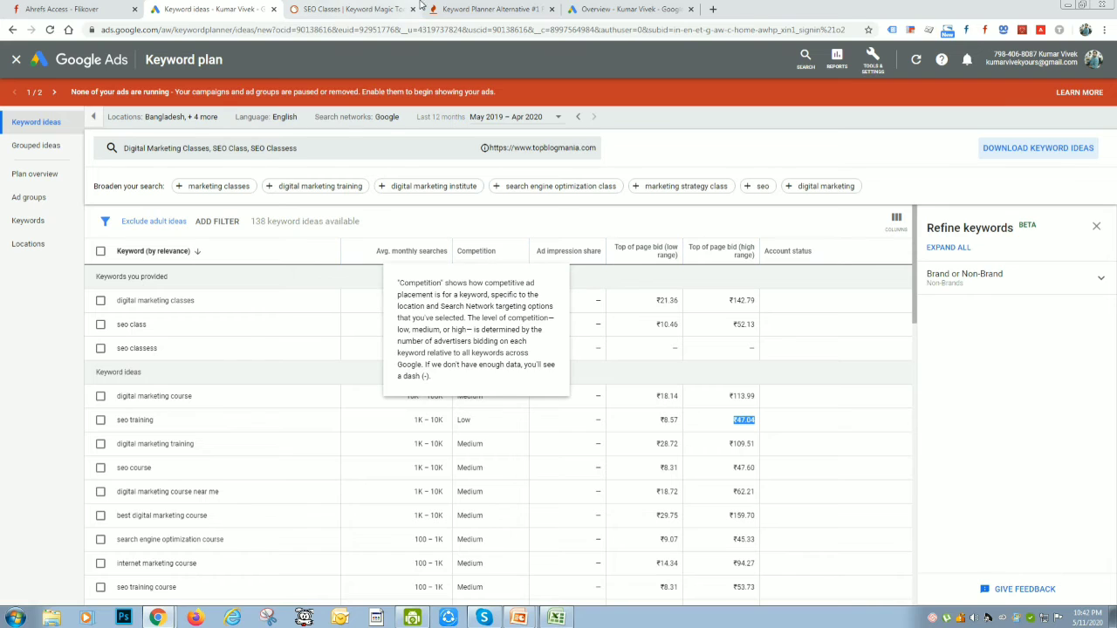
pyautogui.click(363, 8)
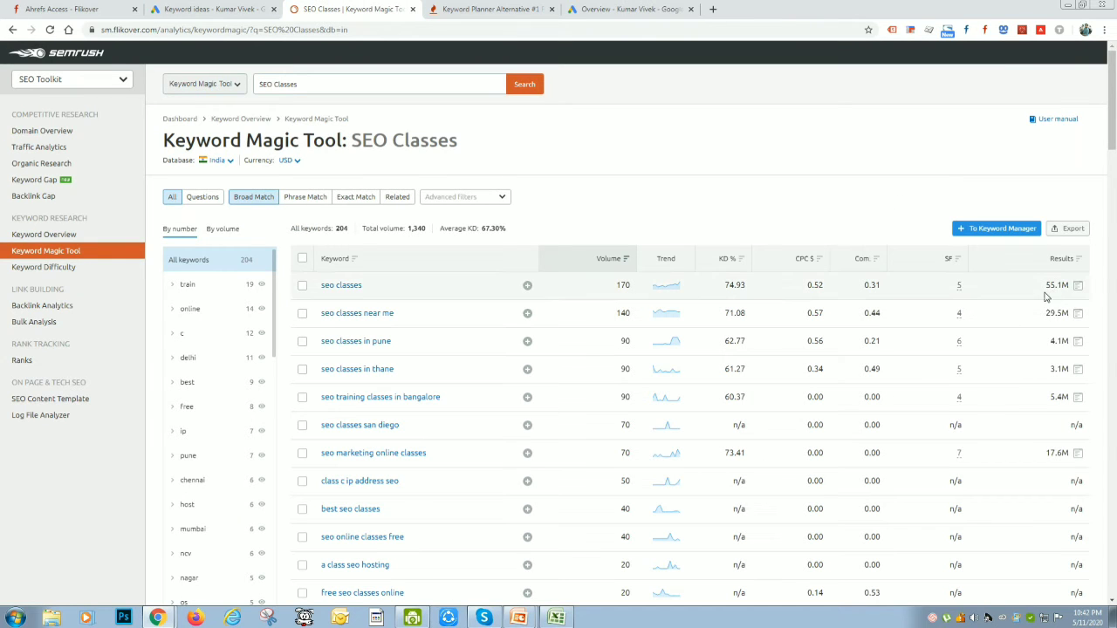
# Export all SEO Classes keywords from the Keyword Magic Tool as XLSX and open the downloaded file in Excel
pyautogui.scroll(-3, 1047, 471)
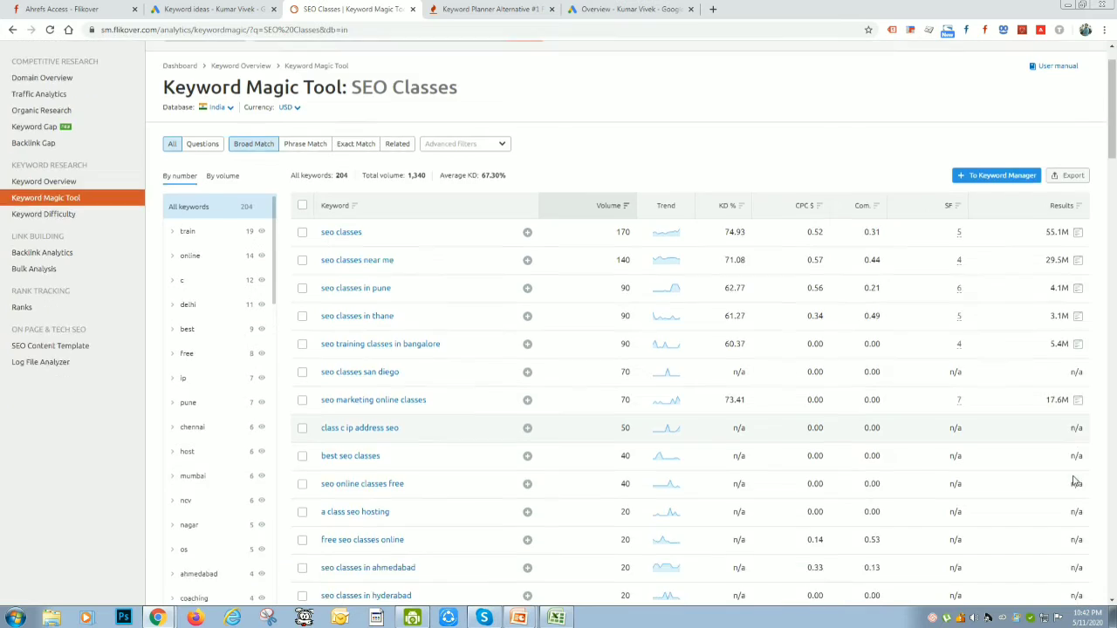
pyautogui.scroll(3, 1047, 471)
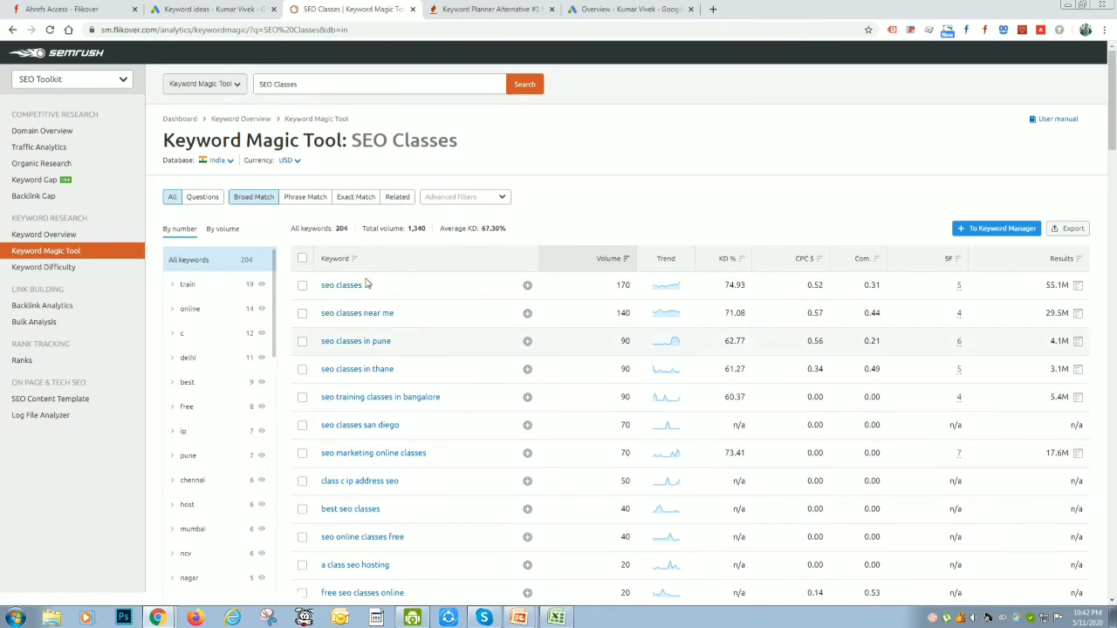
pyautogui.scroll(-2, 475, 547)
pyautogui.scroll(2, 867, 369)
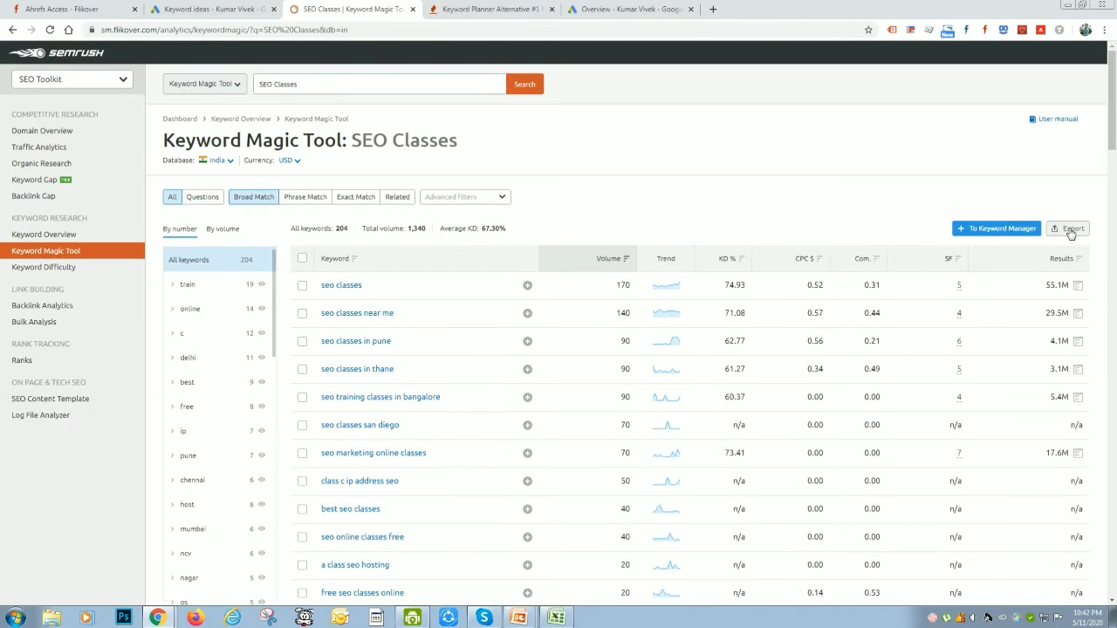
pyautogui.click(1083, 230)
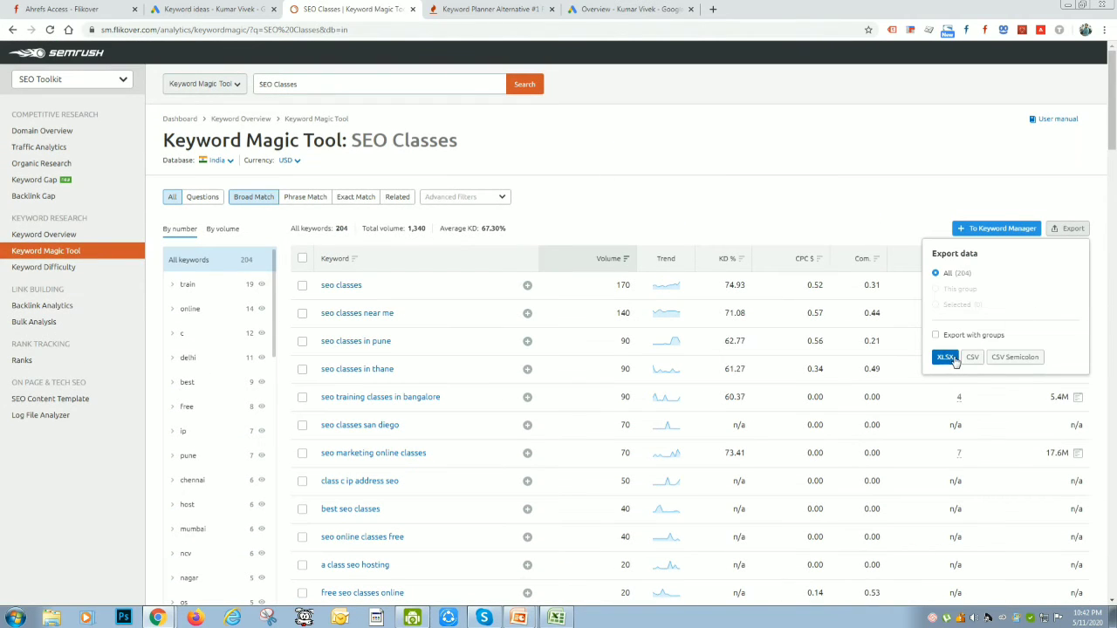
pyautogui.click(947, 361)
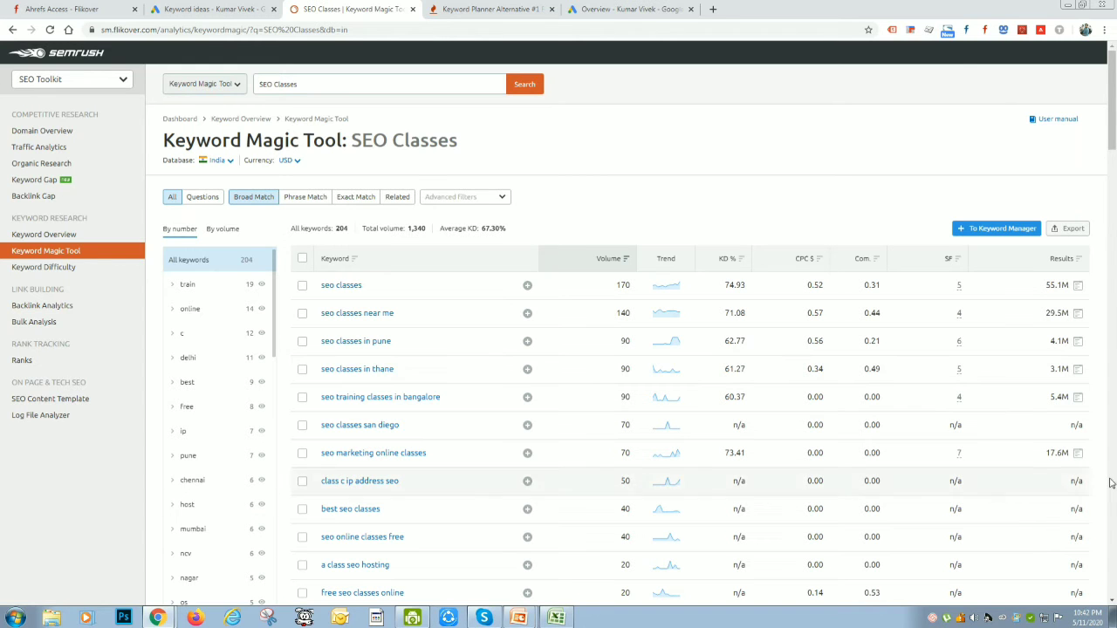
pyautogui.click(67, 593)
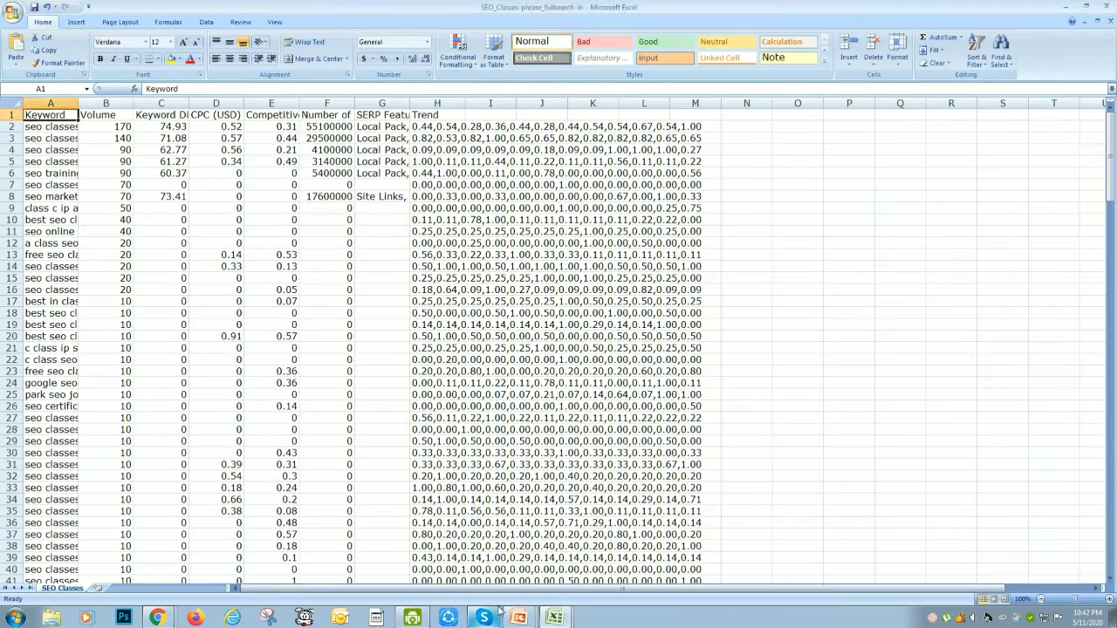
# View the Keyword Stats workbook alongside the SEO_Classes export, then return to SEMrush in the browser
pyautogui.moveTo(556, 619)
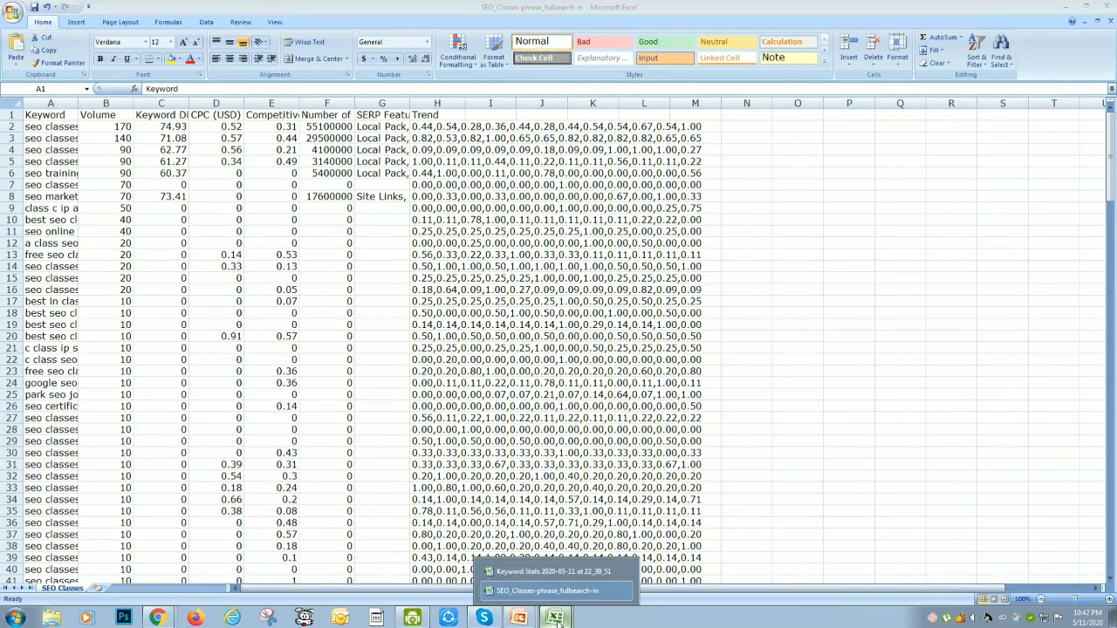
pyautogui.click(552, 571)
pyautogui.hotkey('alt', 'Tab')
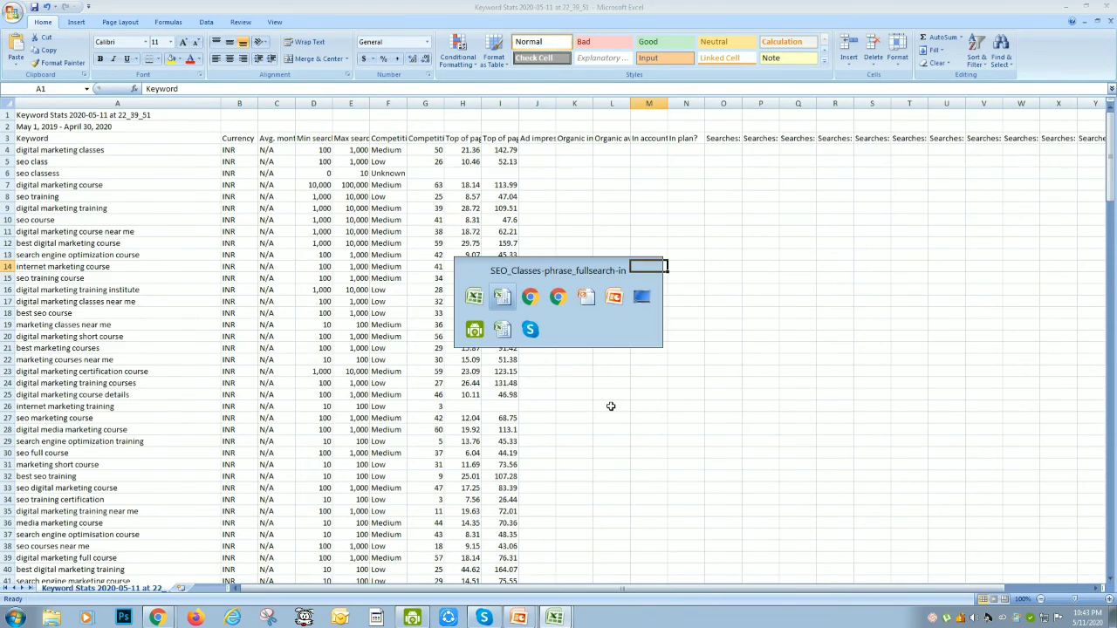
pyautogui.hotkey('alt', 'Tab')
pyautogui.hotkey('alt', 'Tab')
pyautogui.hotkey('alt', 'Tab')
pyautogui.hotkey('alt', 'Tab')
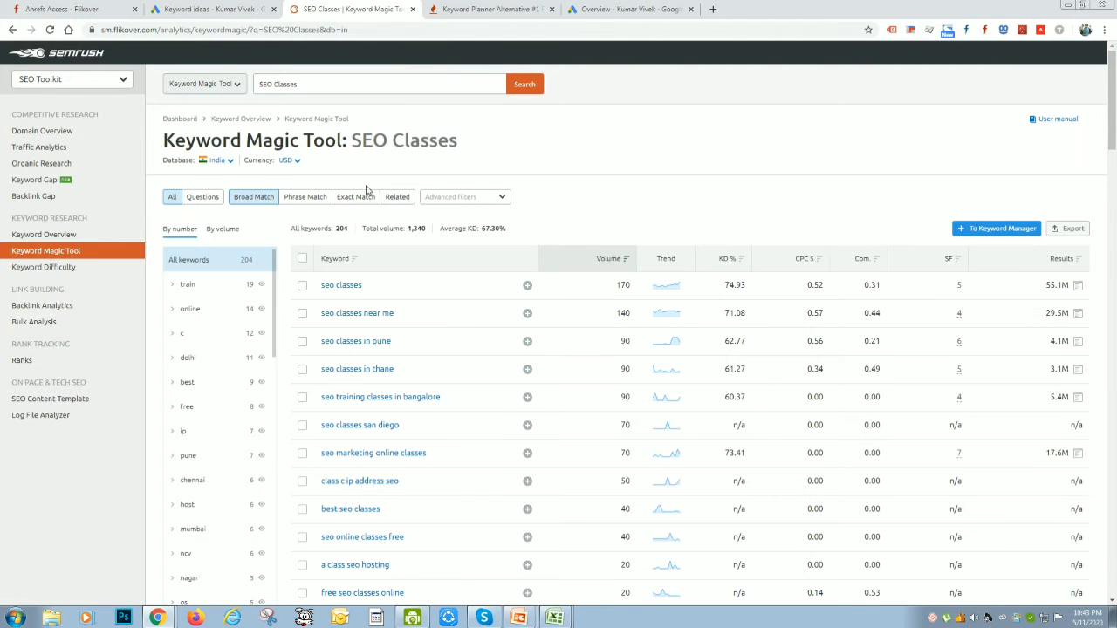
# Switch to Ahrefs, open Keywords Explorer and search for "seo classes" on Google in India
pyautogui.hotkey('ctrl', '1')
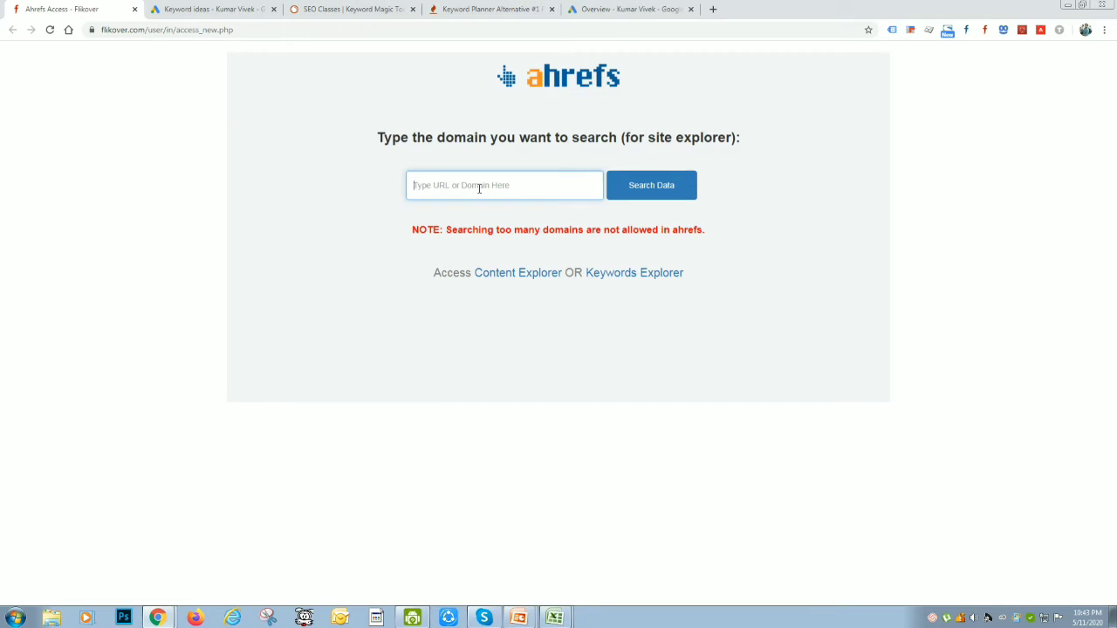
pyautogui.click(668, 272)
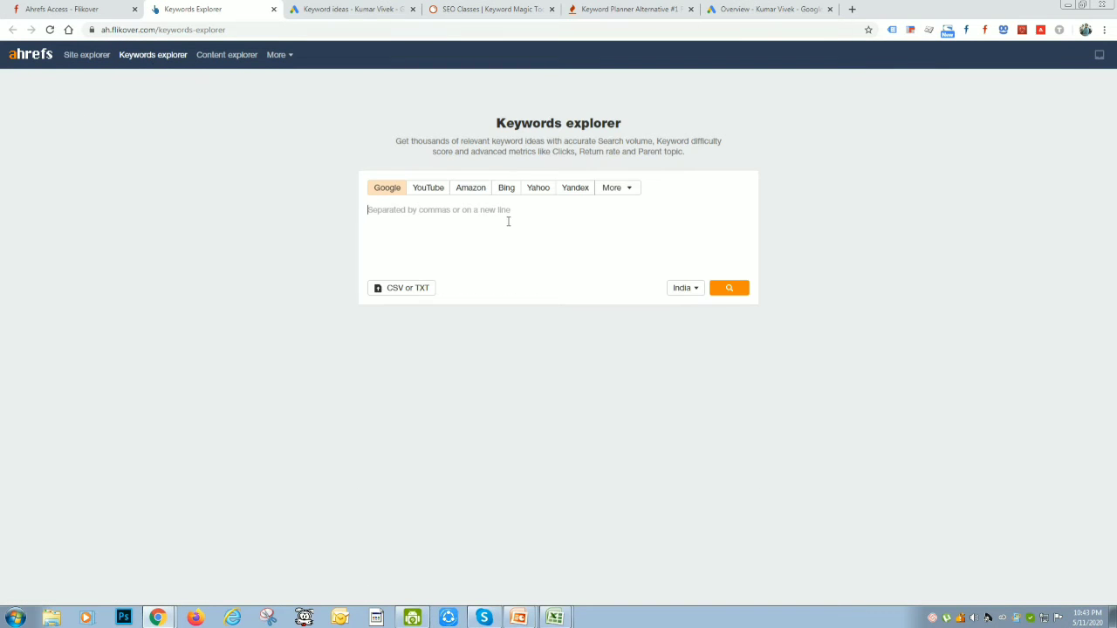
pyautogui.write('SEO Classes')
pyautogui.press('Return')
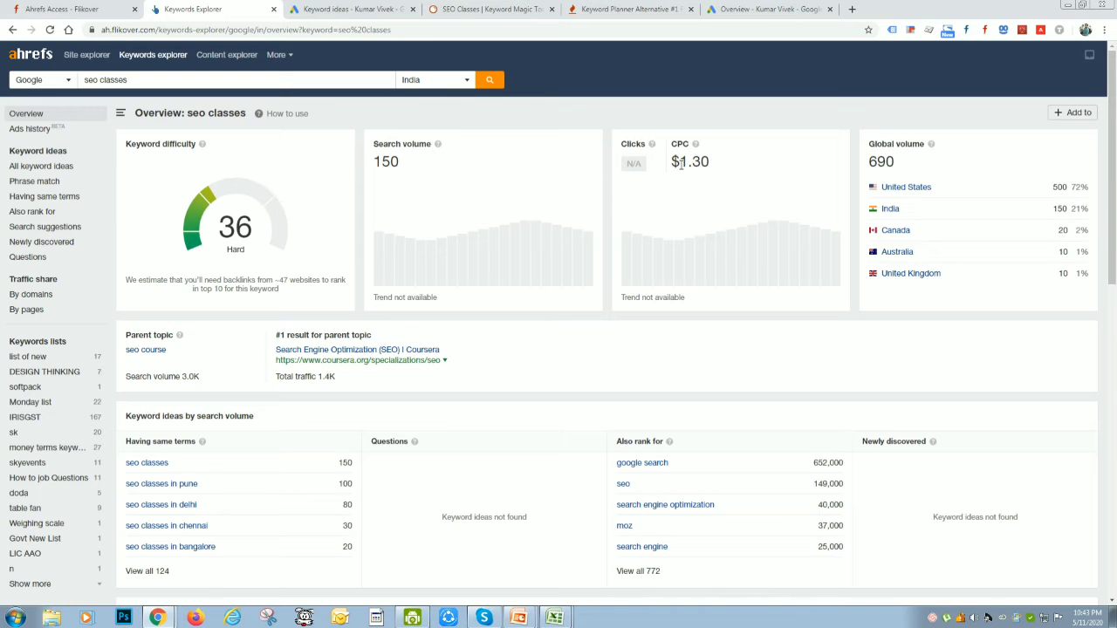
# Open the full "Having same terms" list for seo classes and look through its keywords
pyautogui.scroll(-2, 350, 416)
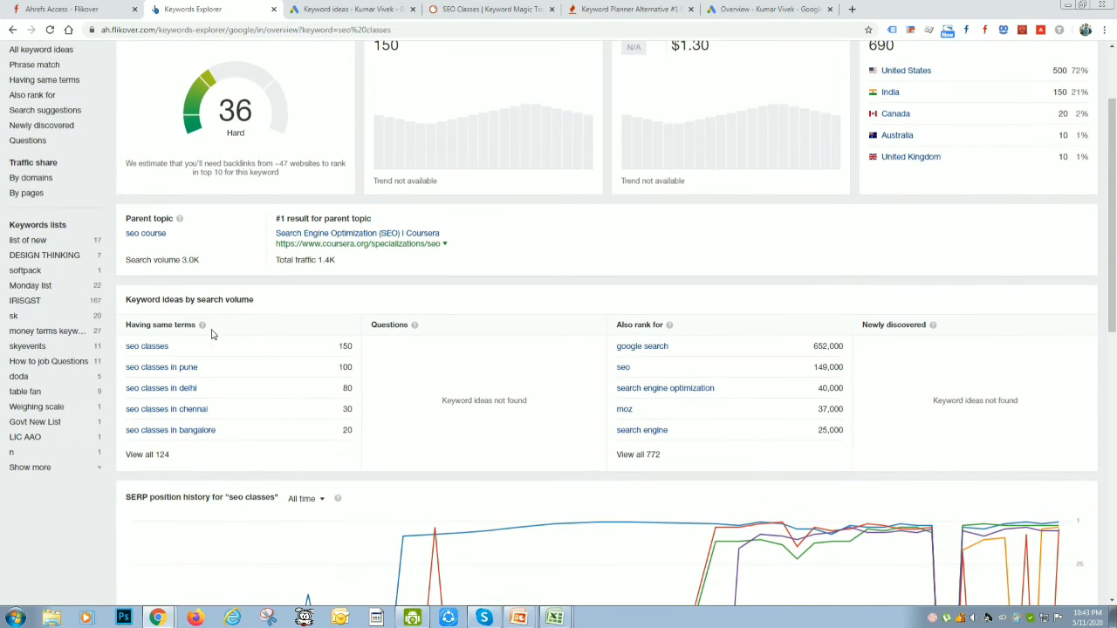
pyautogui.click(150, 456)
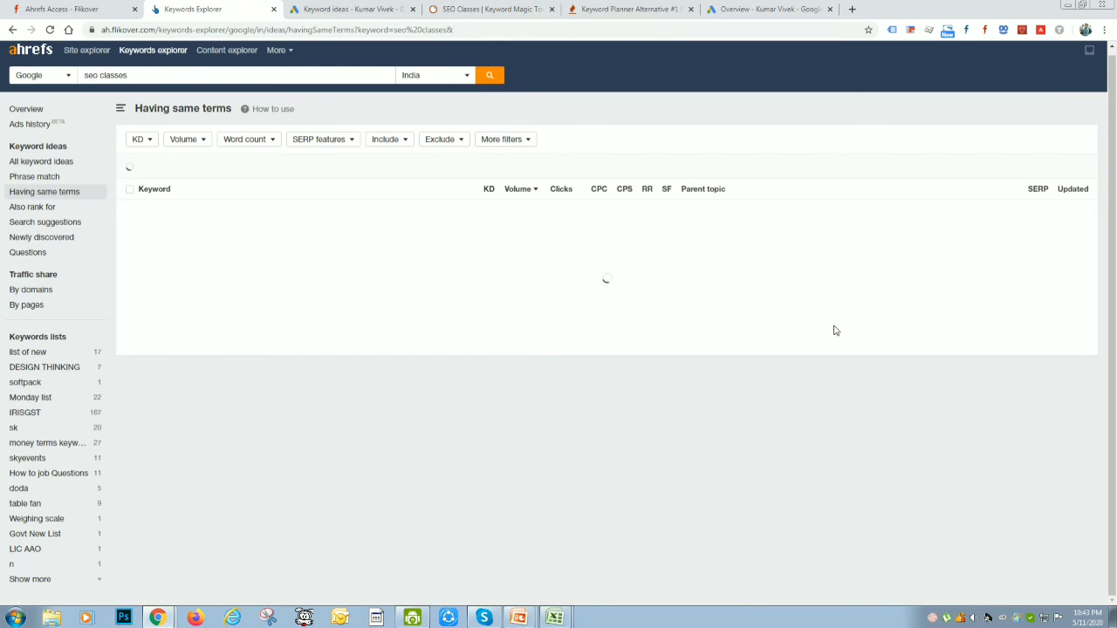
pyautogui.scroll(-2, 454, 383)
pyautogui.scroll(1, 548, 434)
pyautogui.scroll(1, 548, 433)
pyautogui.scroll(-5, 205, 323)
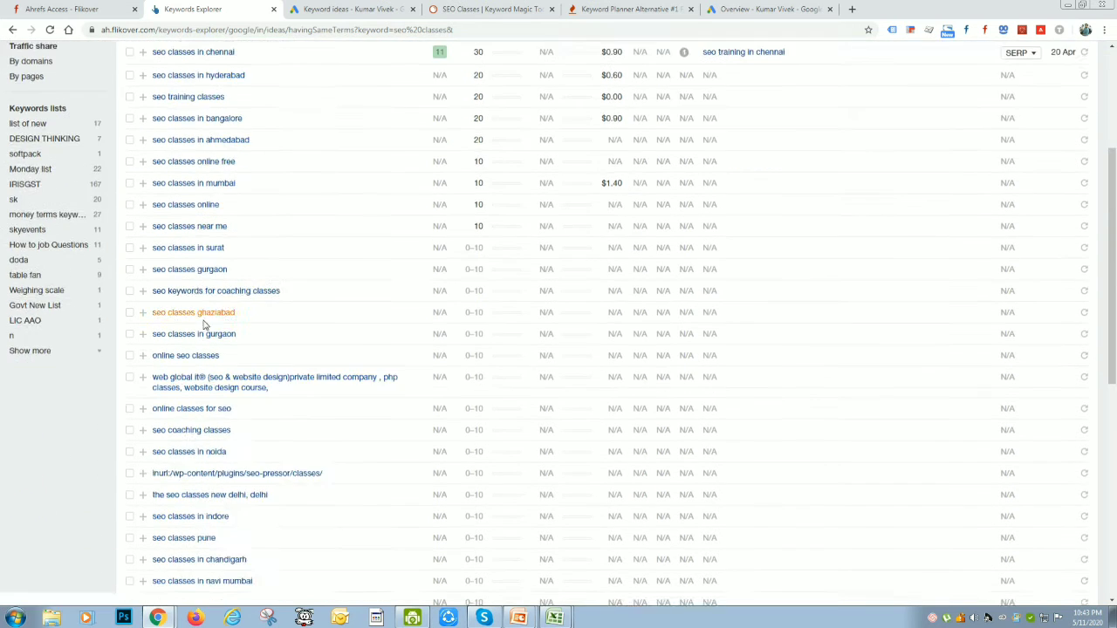
pyautogui.scroll(5, 861, 350)
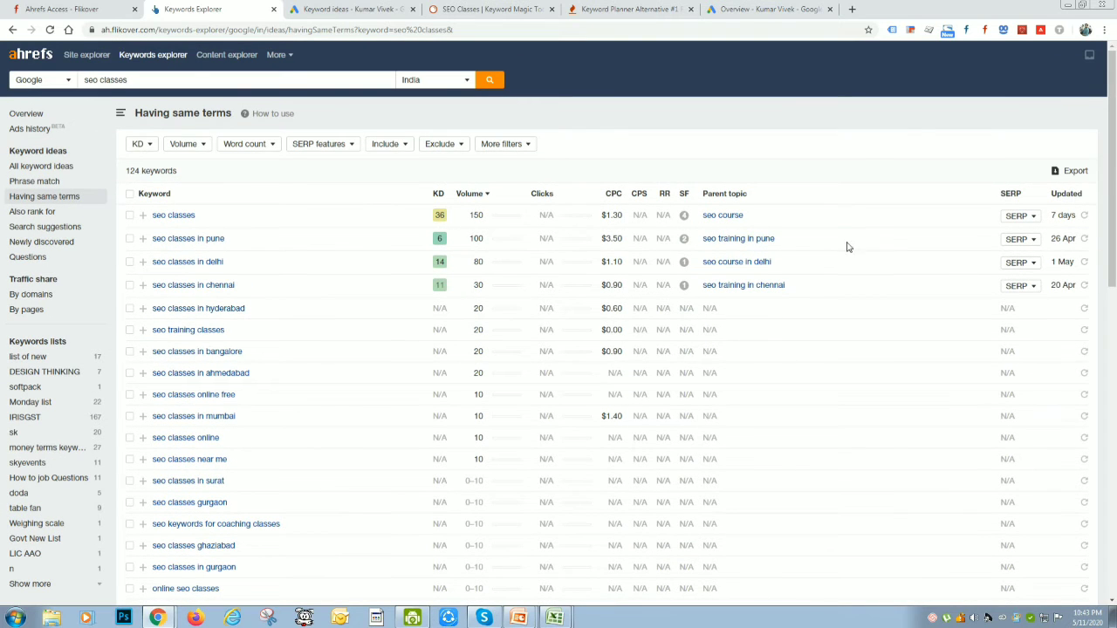
# Export all rows of the "Having same terms" list to CSV with Microsoft Excel (UTF-16) encoding
pyautogui.click(1075, 171)
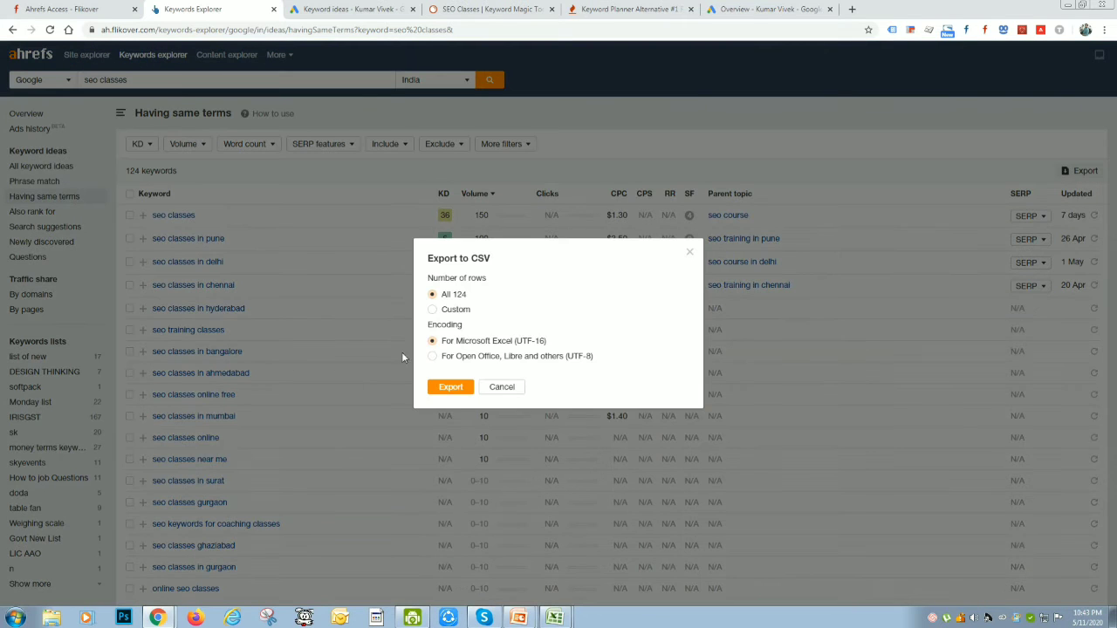
pyautogui.click(450, 387)
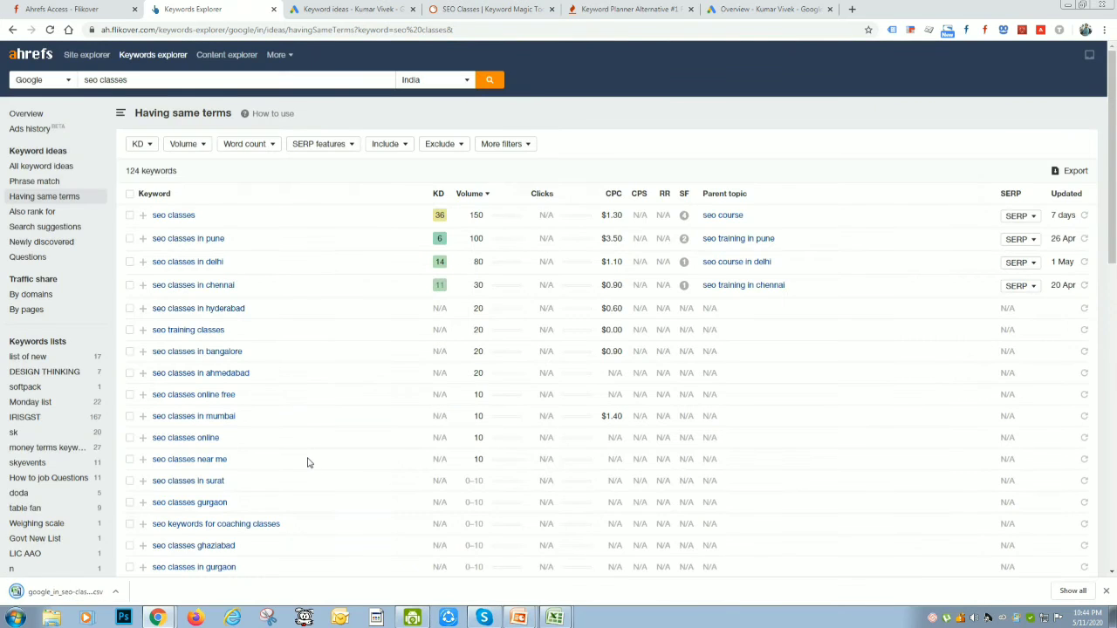
pyautogui.scroll(-10, 308, 463)
pyautogui.scroll(10, 309, 463)
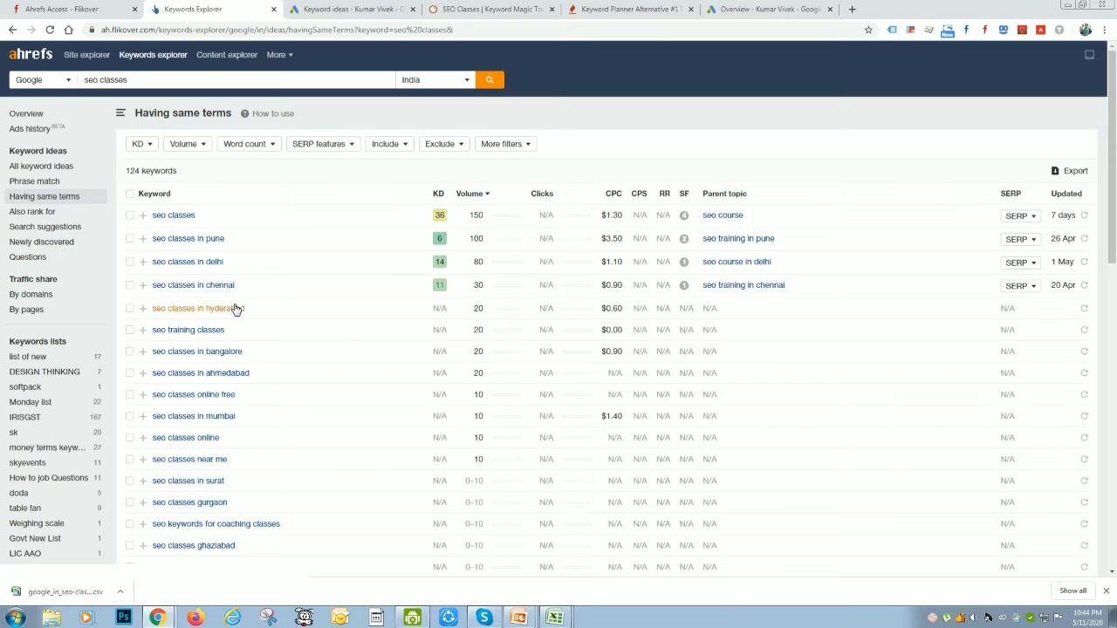
pyautogui.scroll(-2, 294, 346)
pyautogui.scroll(1, 286, 332)
pyautogui.scroll(1, 314, 312)
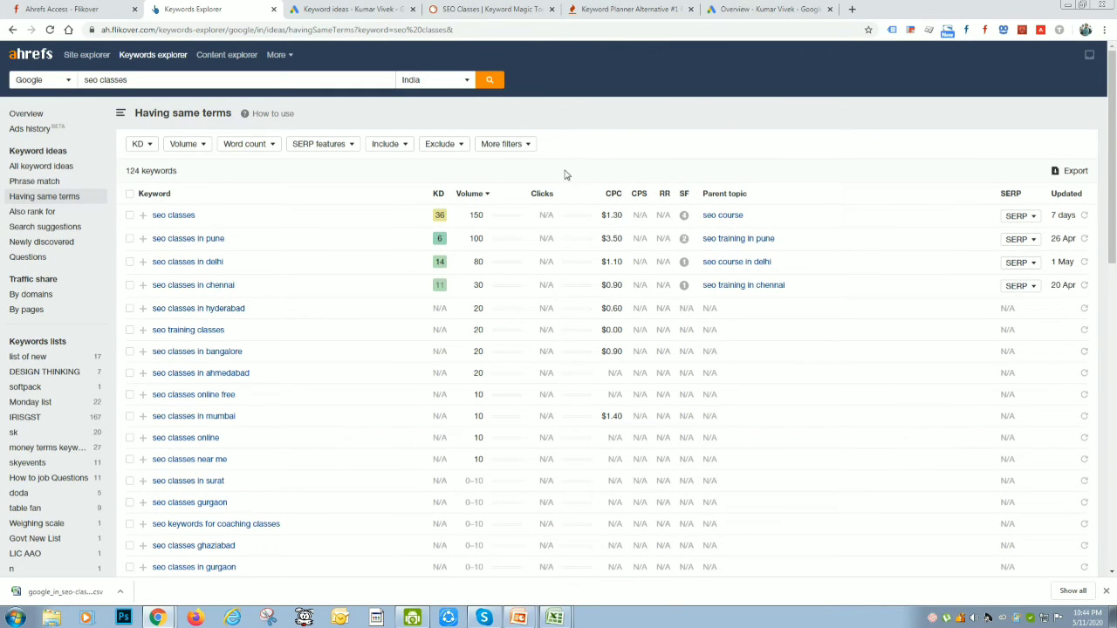
# Switch to Keyword Tool, search Google for "SEO Classes" with United Kingdom / English, and complete the traffic-lights image verification
pyautogui.click(616, 8)
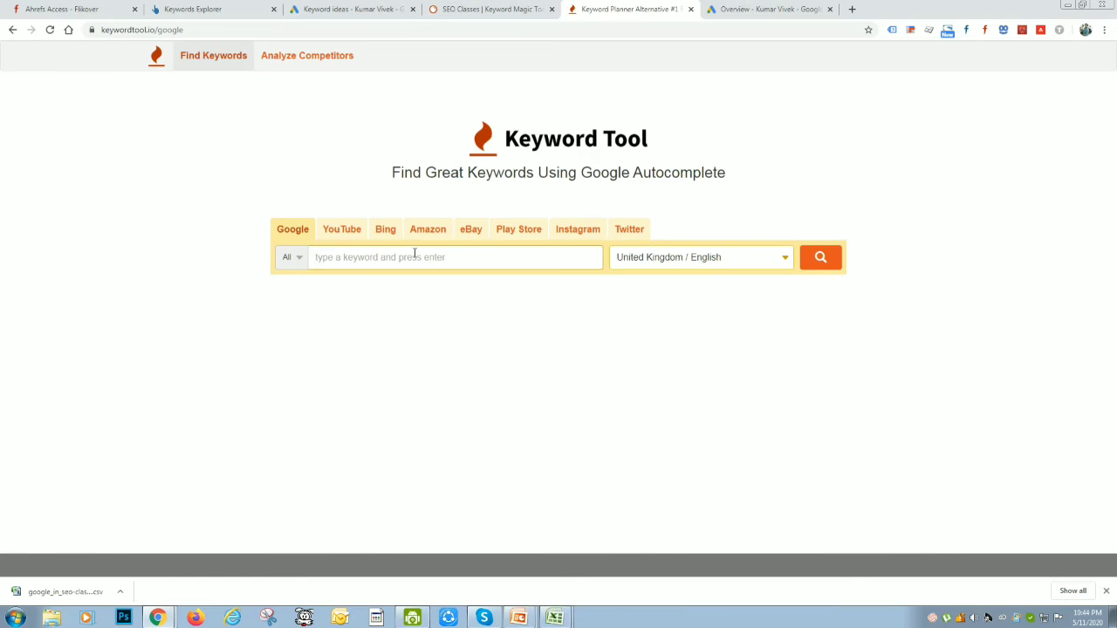
pyautogui.click(414, 253)
pyautogui.write('SEO Classes')
pyautogui.press('Return')
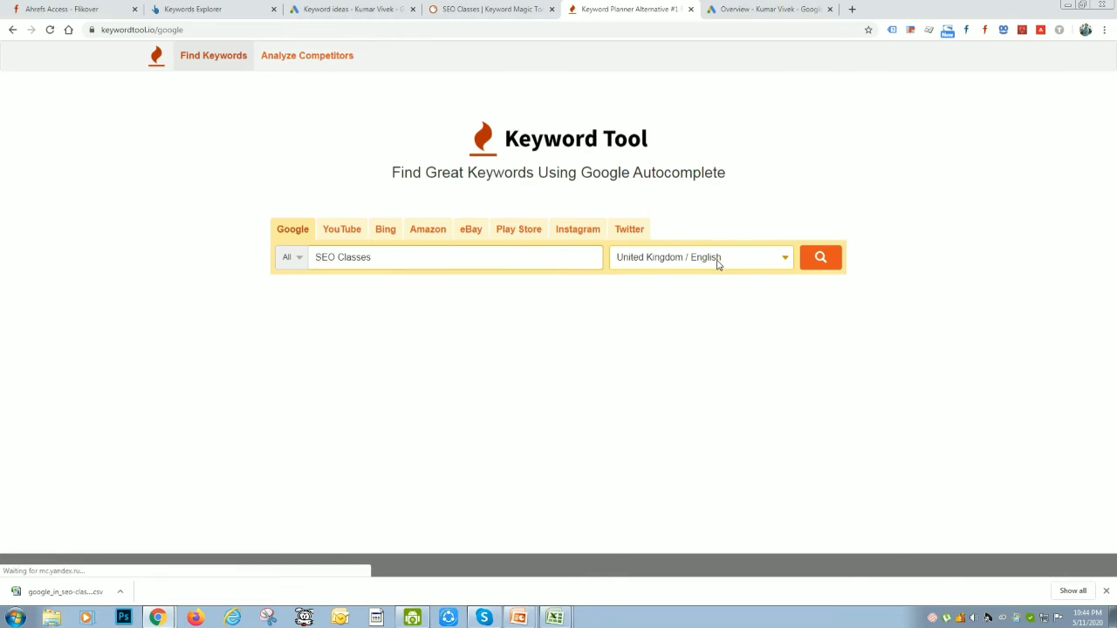
pyautogui.click(534, 257)
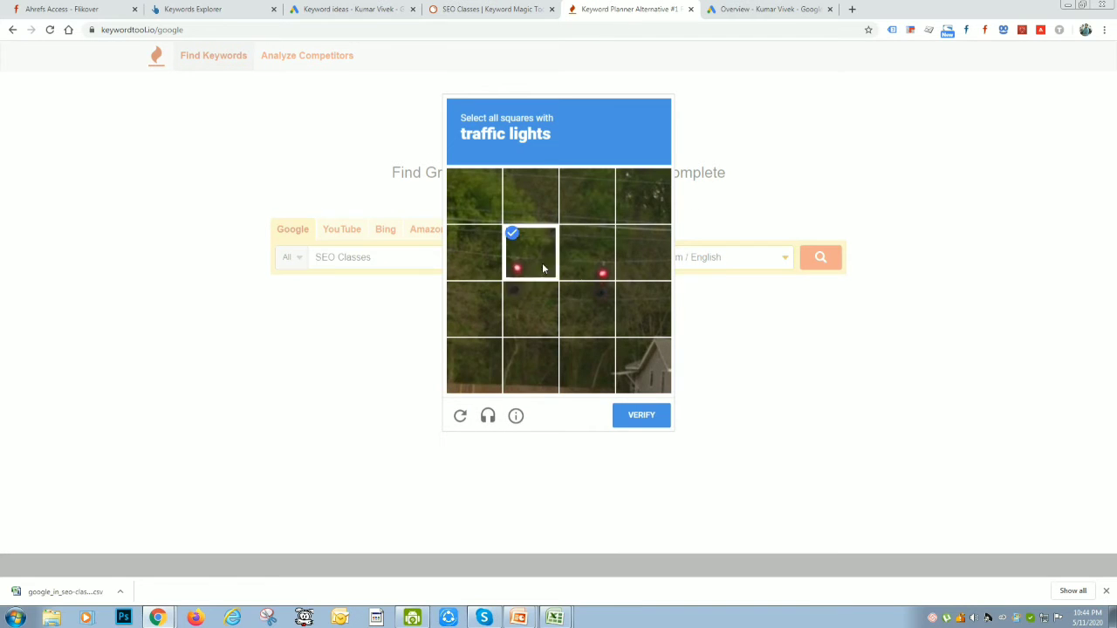
pyautogui.click(641, 417)
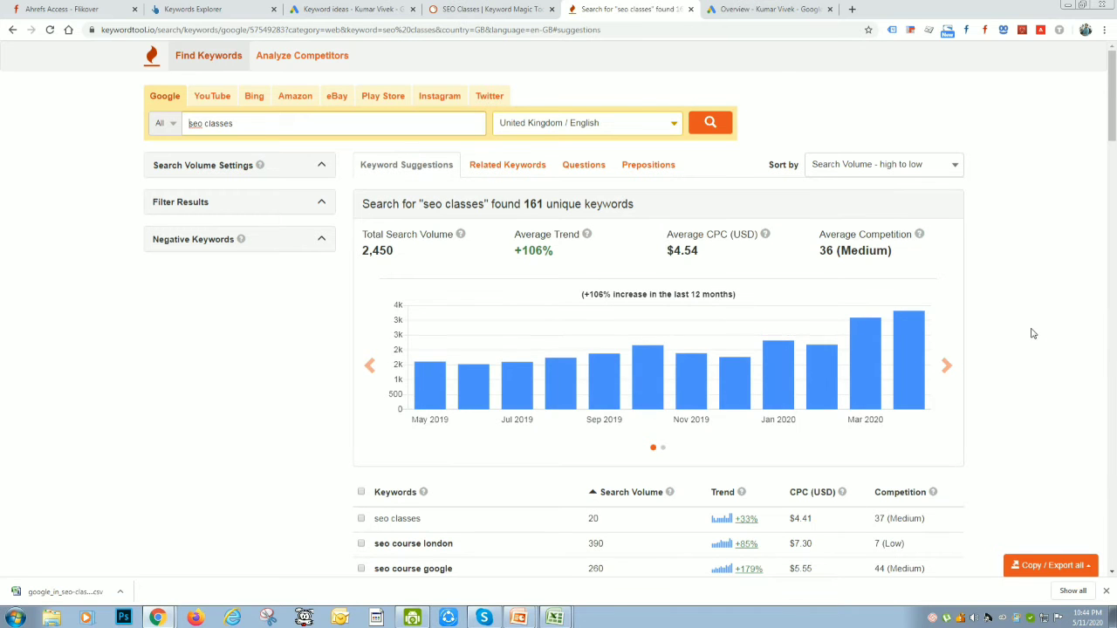
# Look through the keyword suggestions for seo classes, including their search volume, trend, CPC and competition
pyautogui.scroll(-1, 474, 351)
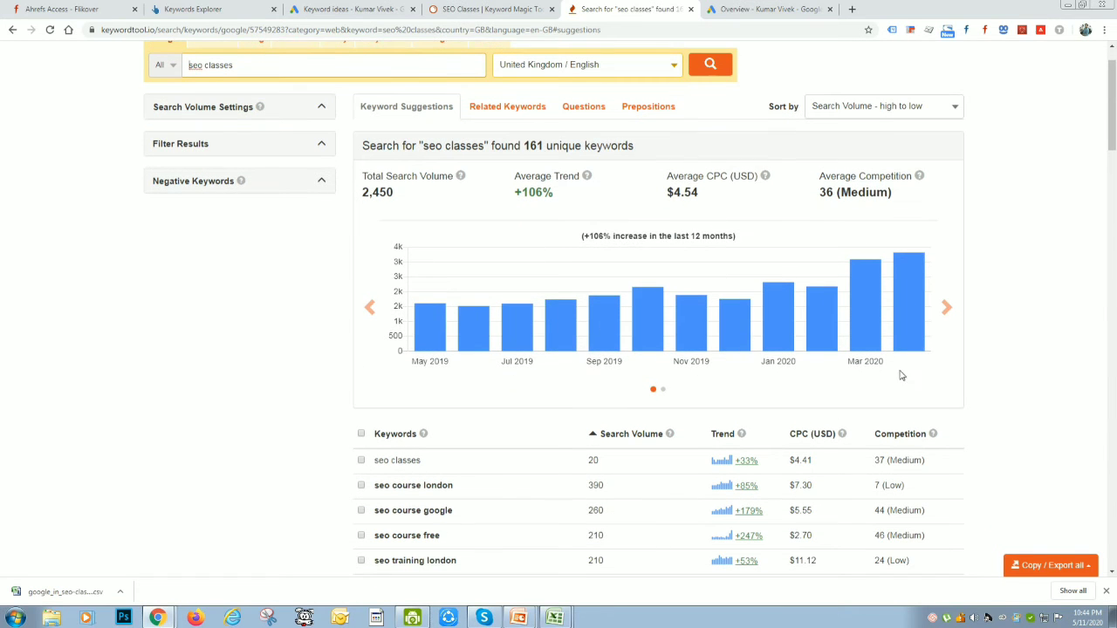
pyautogui.scroll(-4, 954, 375)
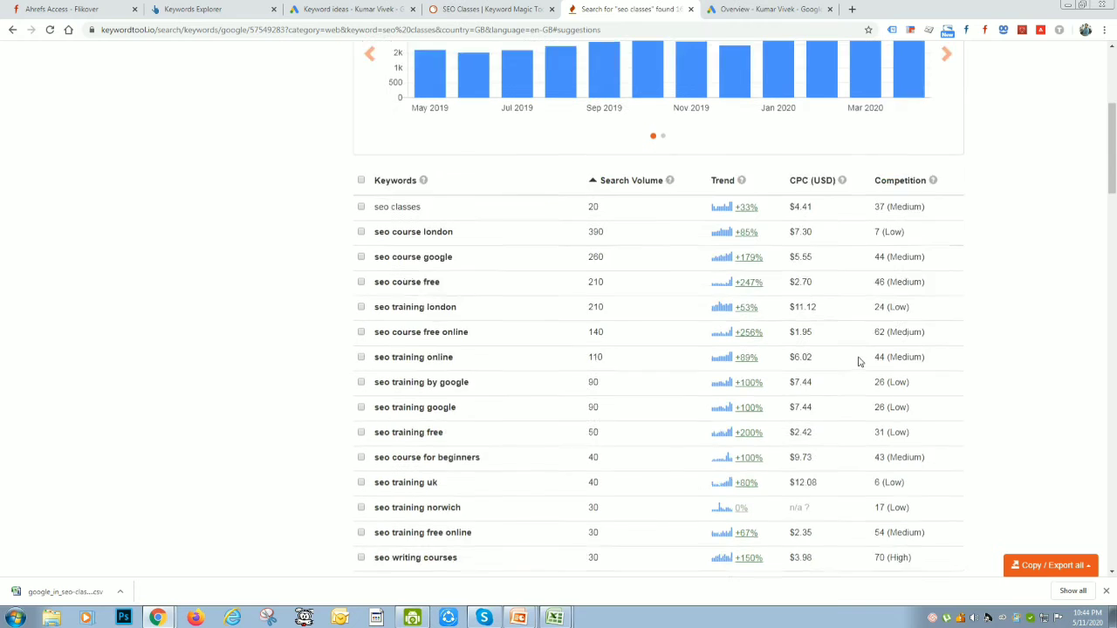
pyautogui.scroll(5, 768, 358)
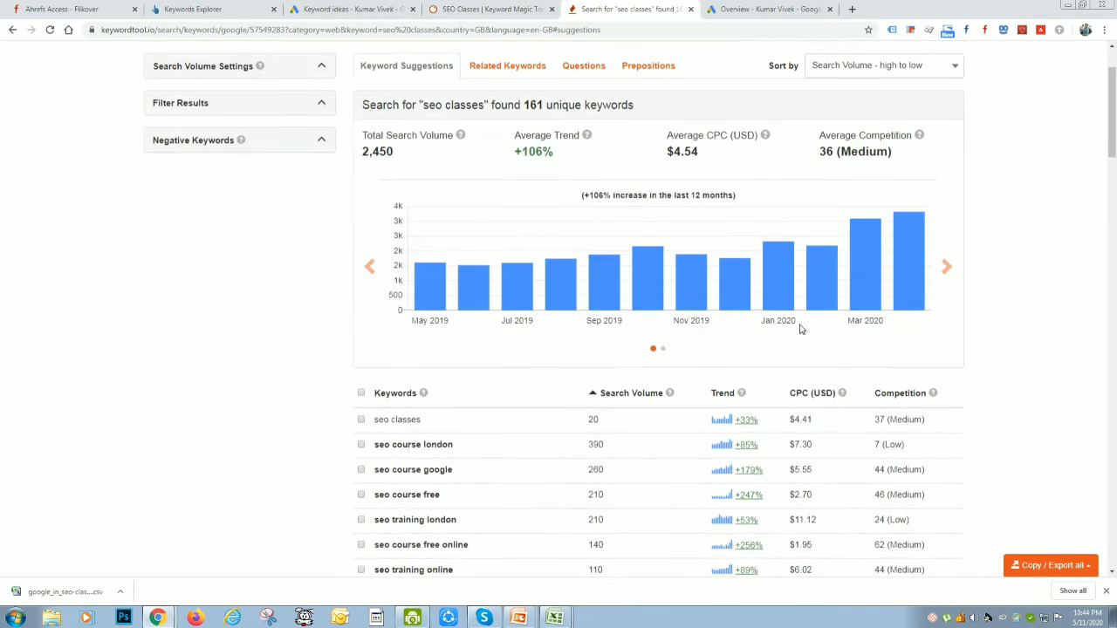
pyautogui.scroll(-3, 713, 410)
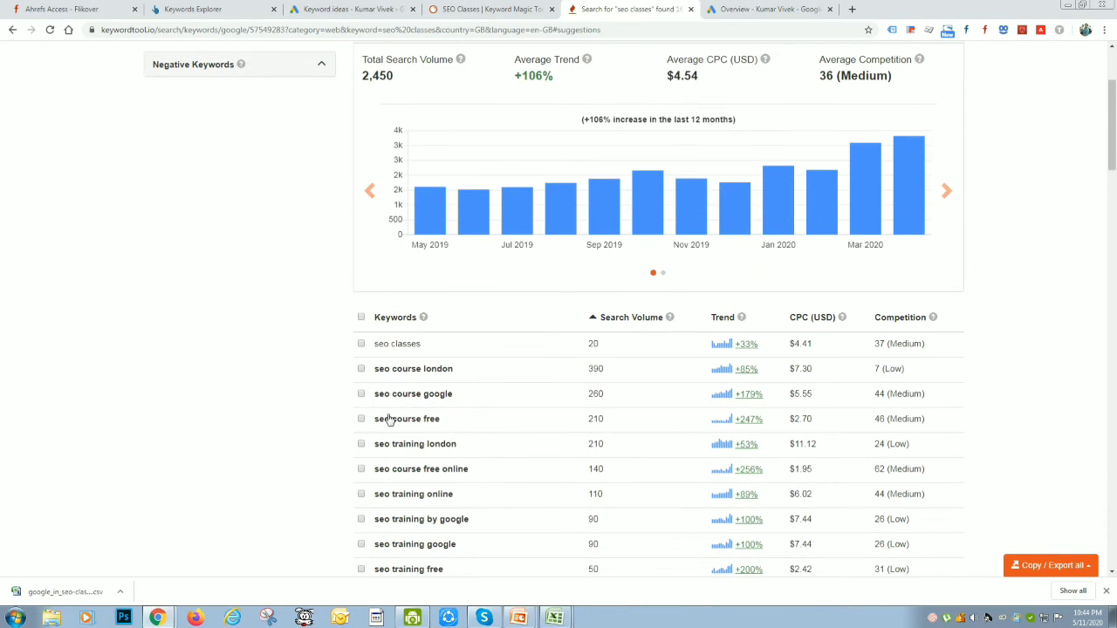
pyautogui.scroll(-7, 686, 419)
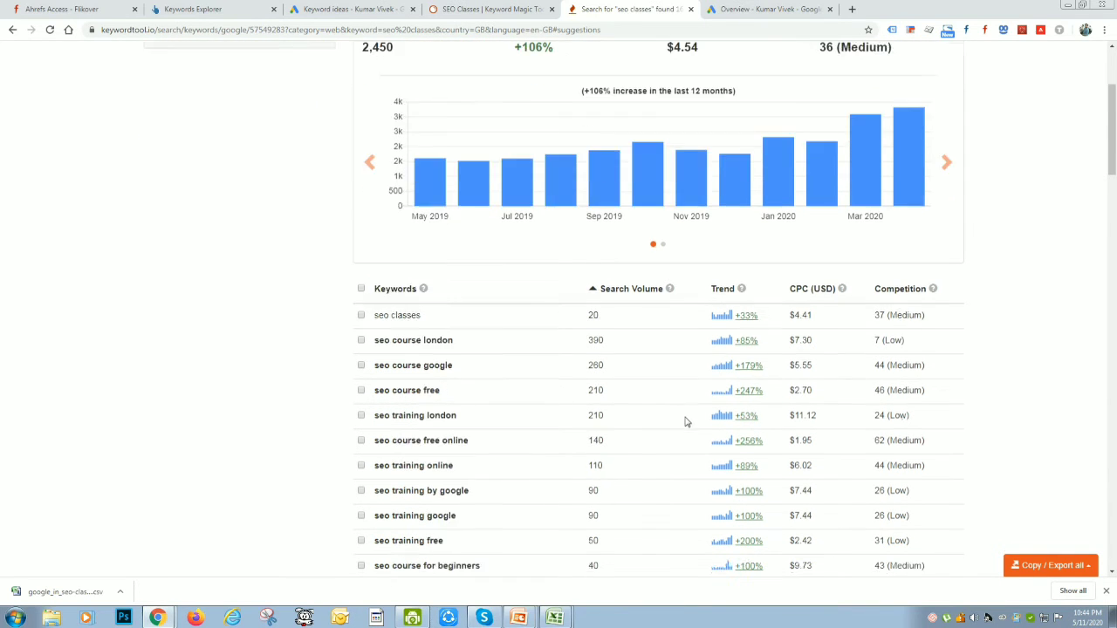
pyautogui.scroll(4, 477, 347)
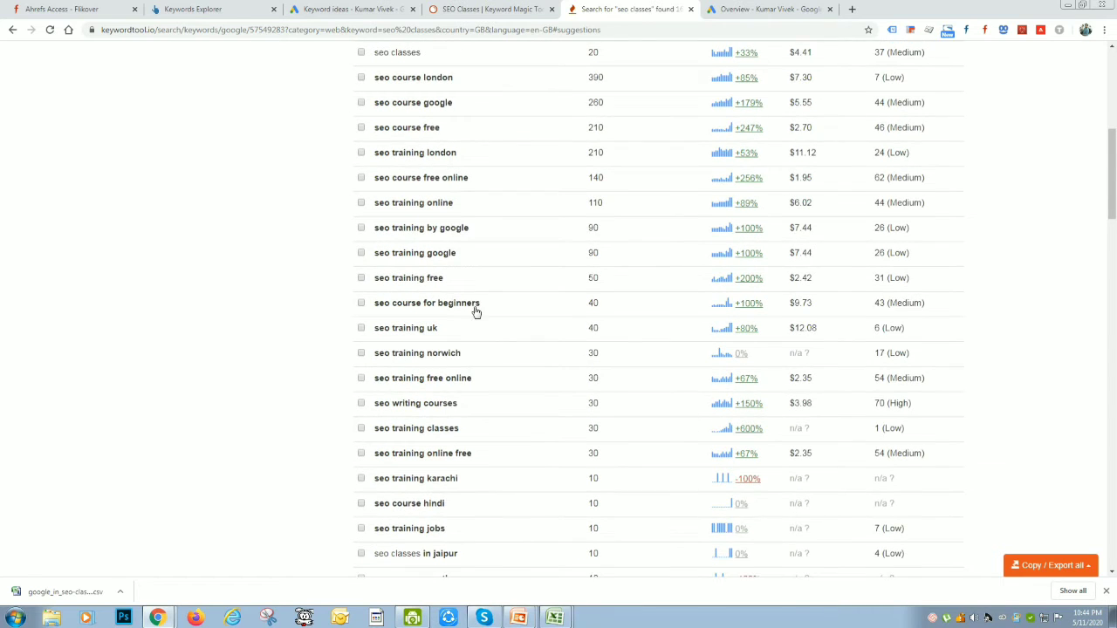
pyautogui.scroll(2, 417, 272)
pyautogui.scroll(-15, 420, 455)
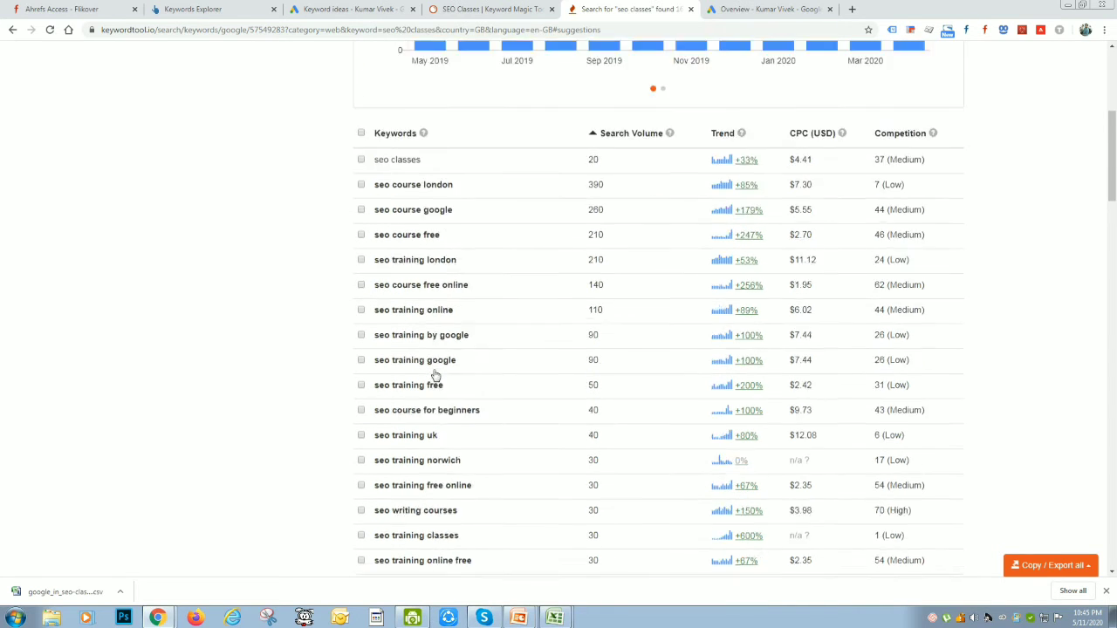
pyautogui.scroll(-8, 427, 369)
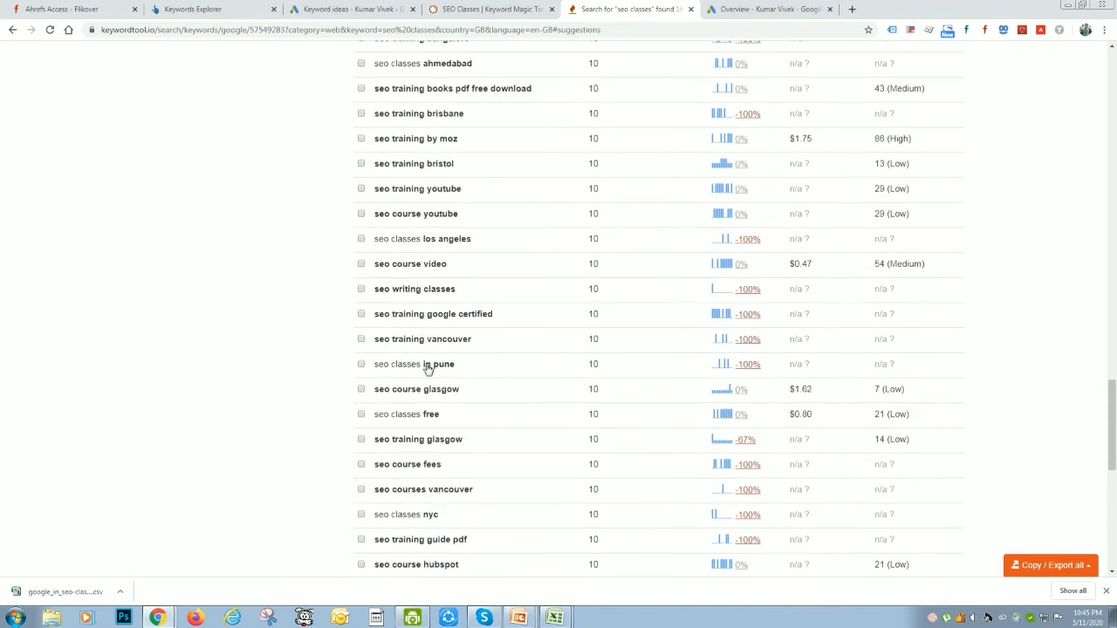
pyautogui.scroll(10, 750, 438)
pyautogui.scroll(15, 750, 442)
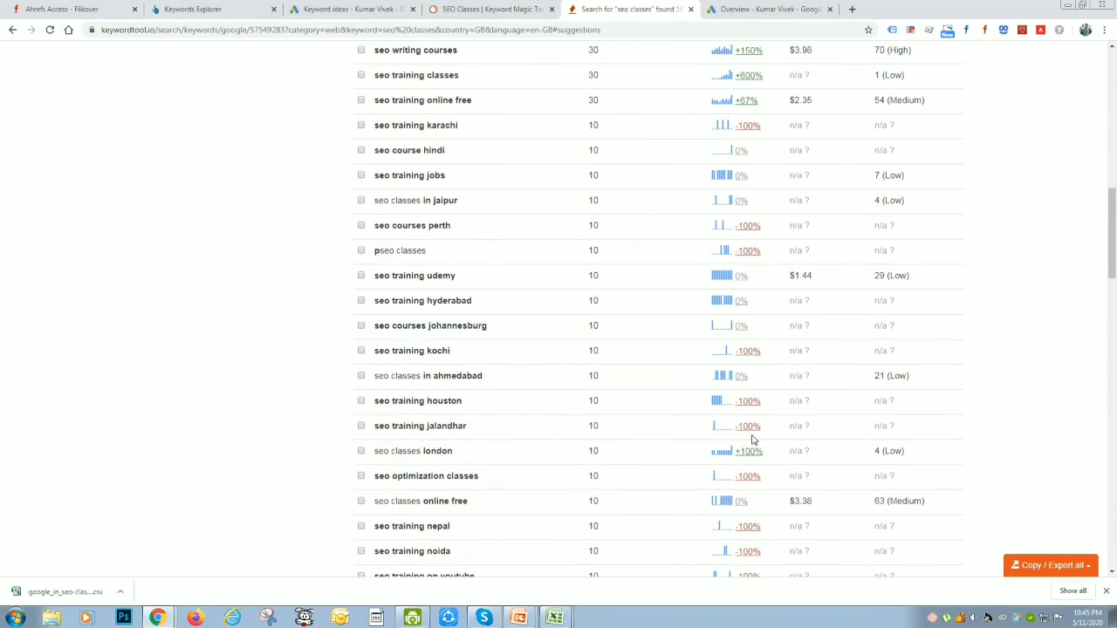
pyautogui.moveTo(867, 346)
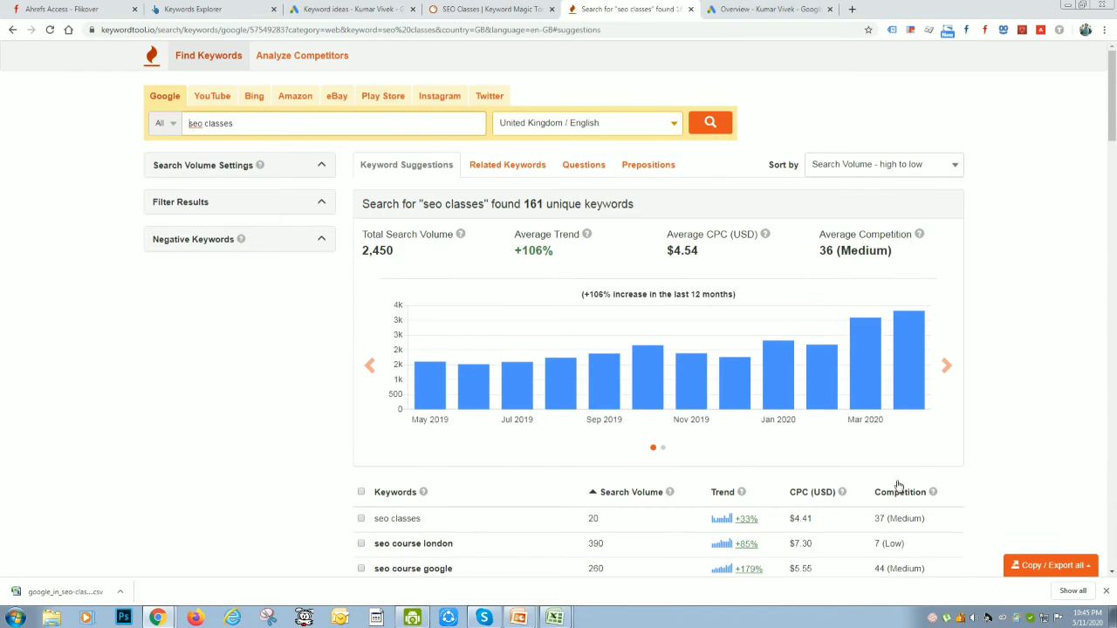
# Export all the Keyword Tool suggestions for seo classes to Excel
pyautogui.click(1058, 564)
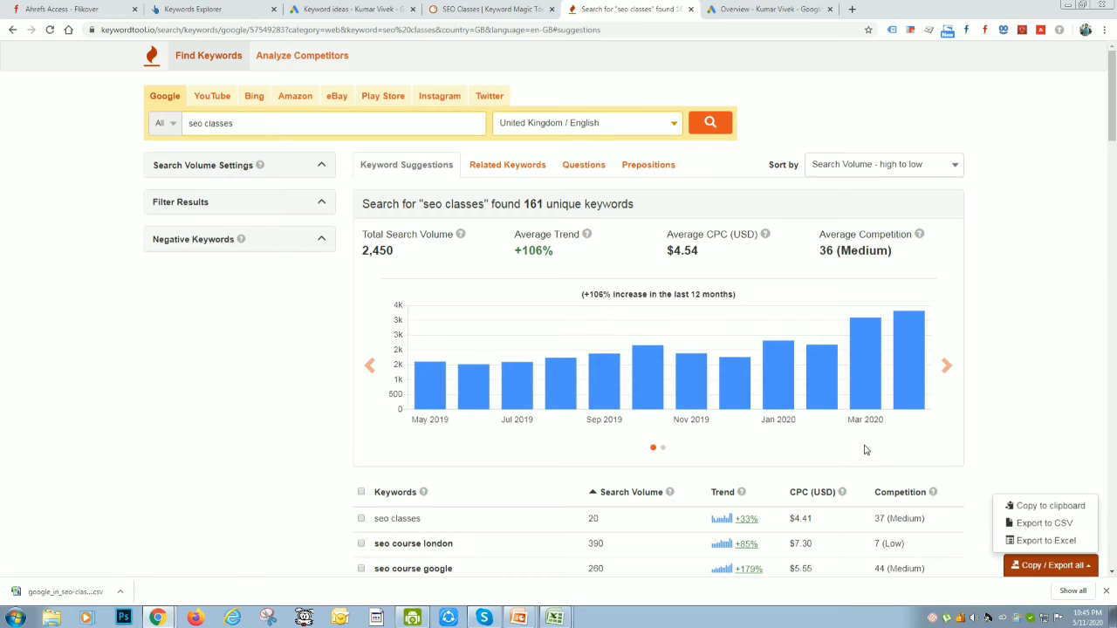
pyautogui.click(1054, 542)
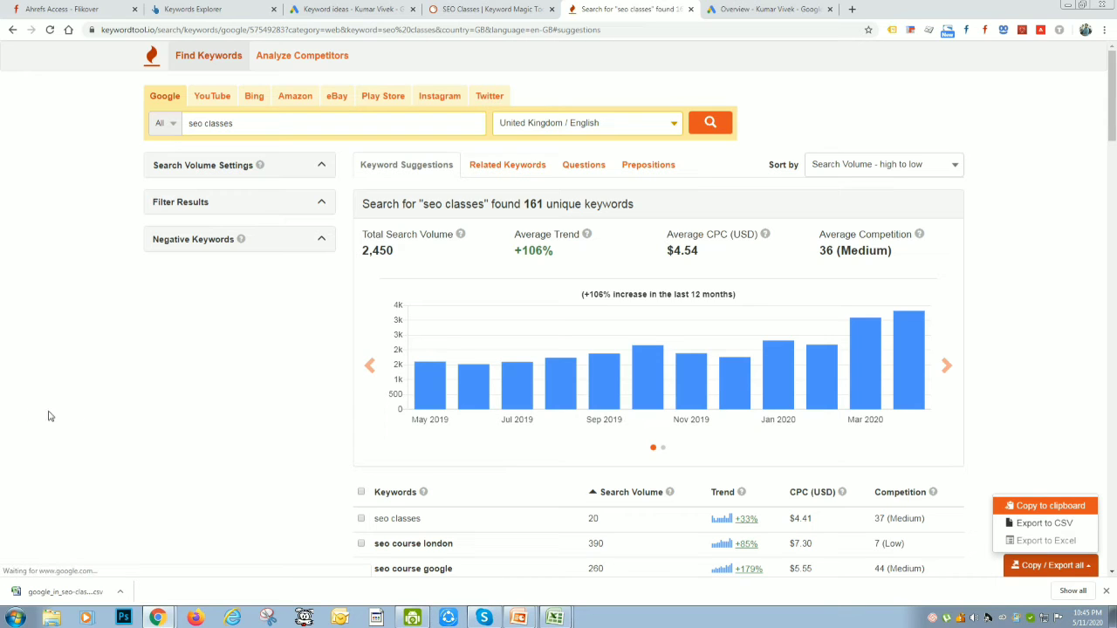
pyautogui.click(160, 419)
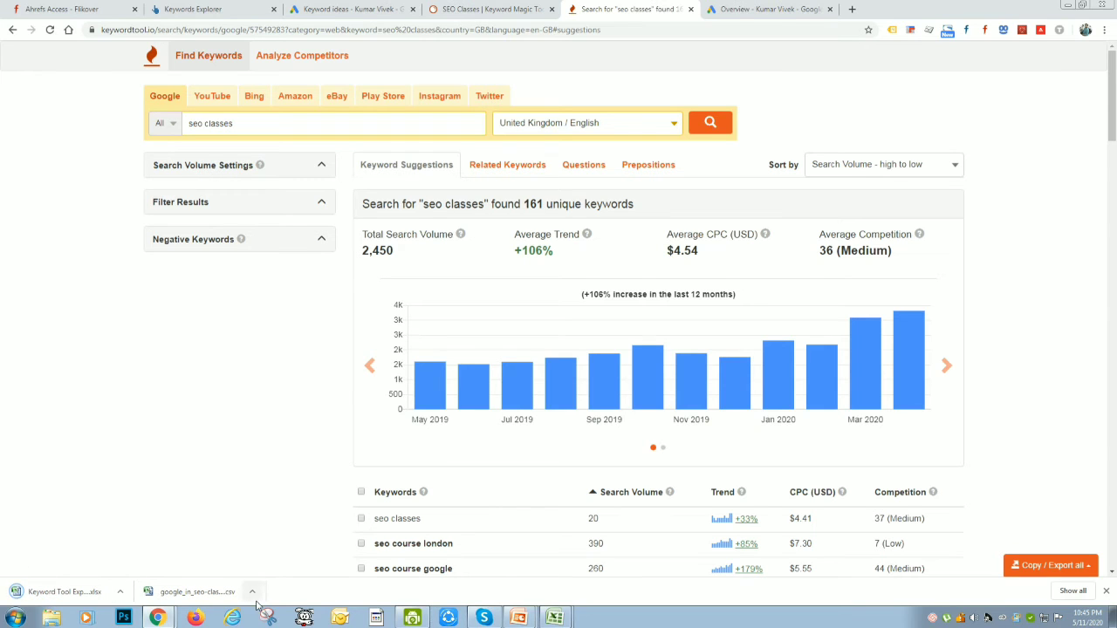
pyautogui.moveTo(558, 620)
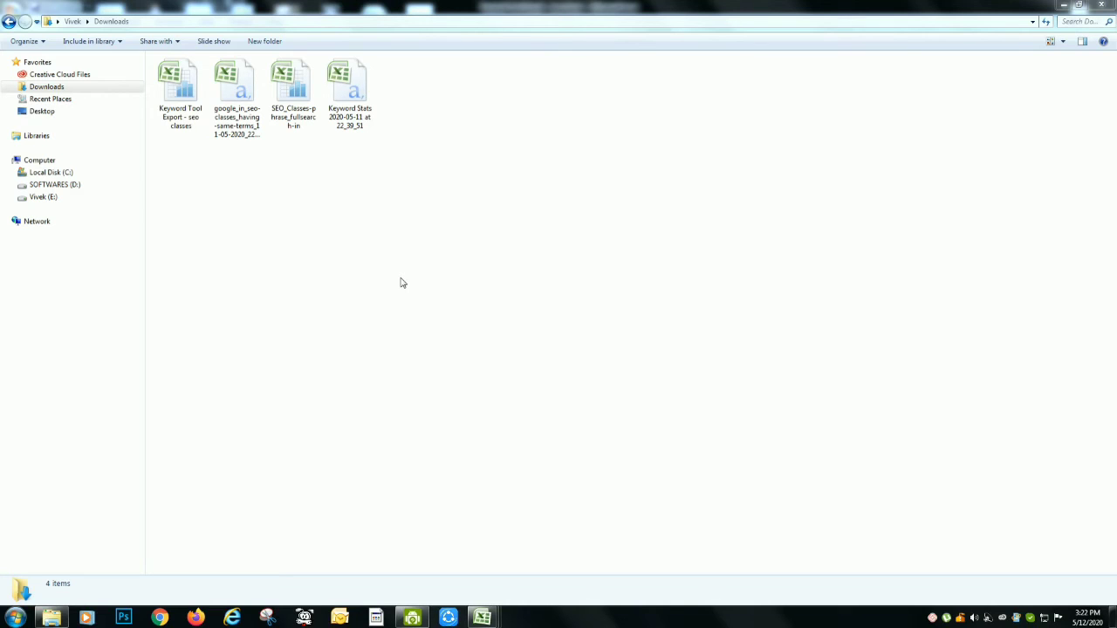
# In Excel, view the Keyword Tool Export workbook and the google_in_seo-classes_having-same-terms export
pyautogui.moveTo(487, 616)
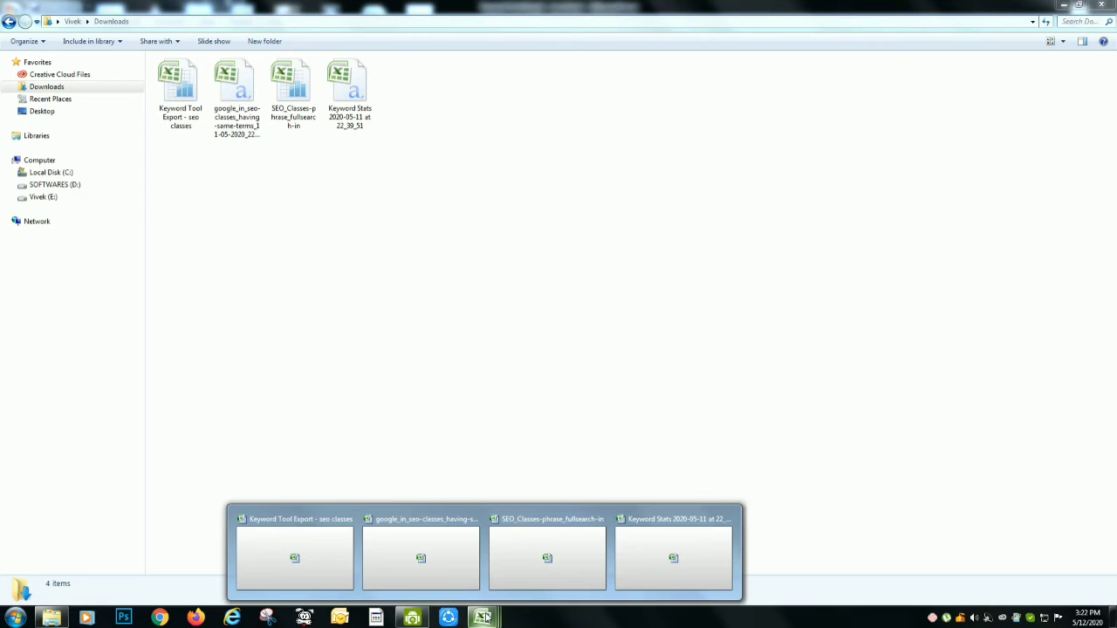
pyautogui.click(301, 558)
pyautogui.click(453, 385)
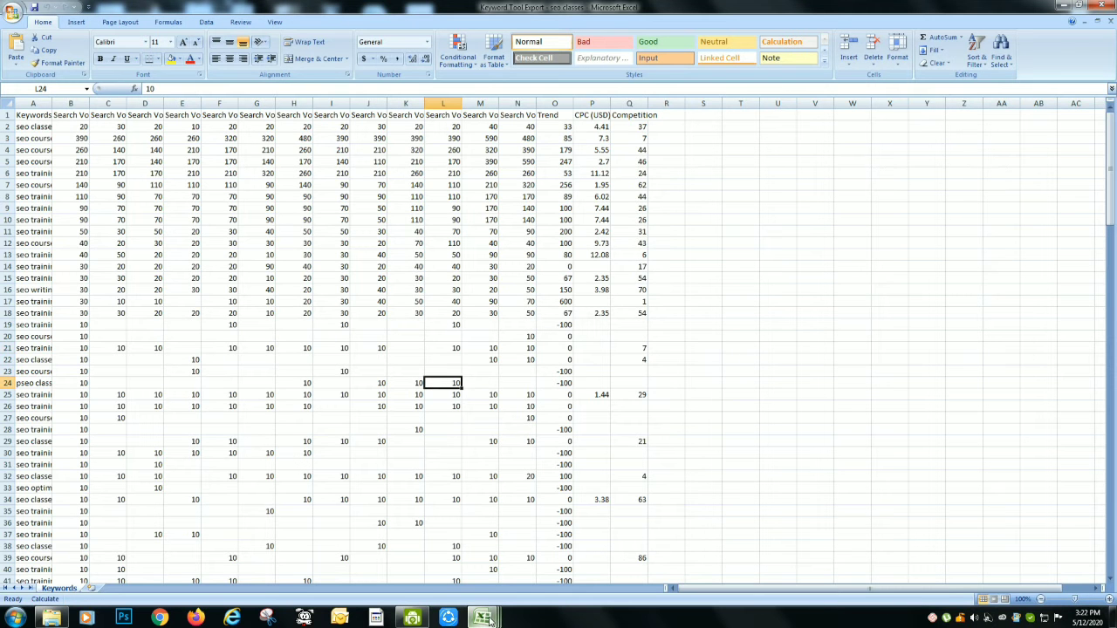
pyautogui.moveTo(487, 618)
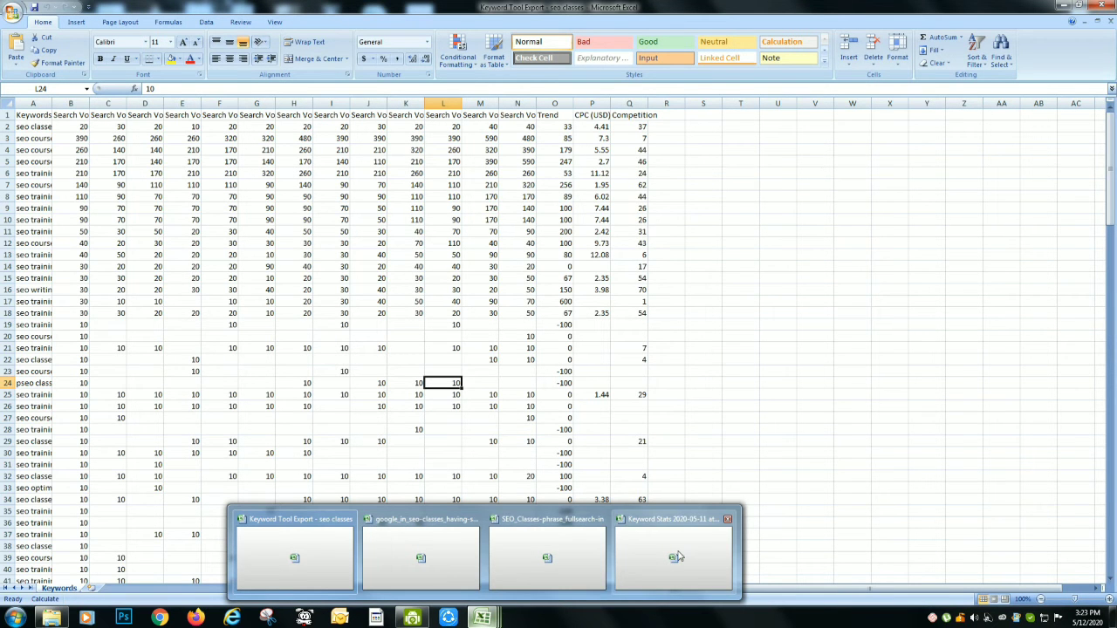
pyautogui.click(455, 552)
pyautogui.click(553, 350)
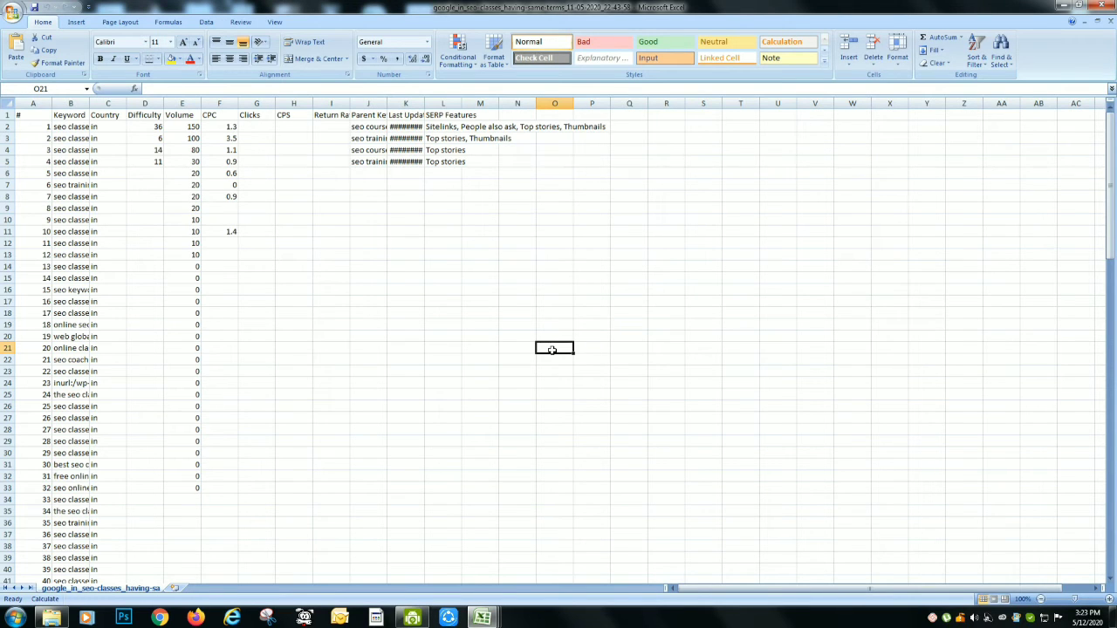
# Create a blank workbook and paste all keywords from the having-same-terms export's Keyword column into it, starting at cell B2
pyautogui.hotkey('ctrl', 'n')
pyautogui.hotkey('alt', 'Tab')
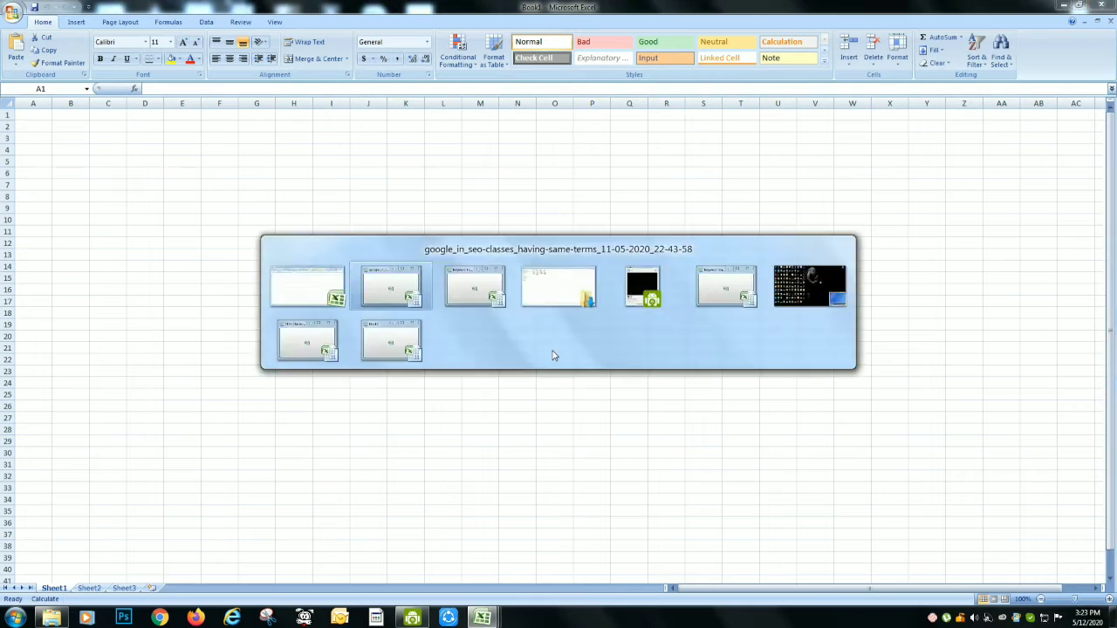
pyautogui.click(77, 127)
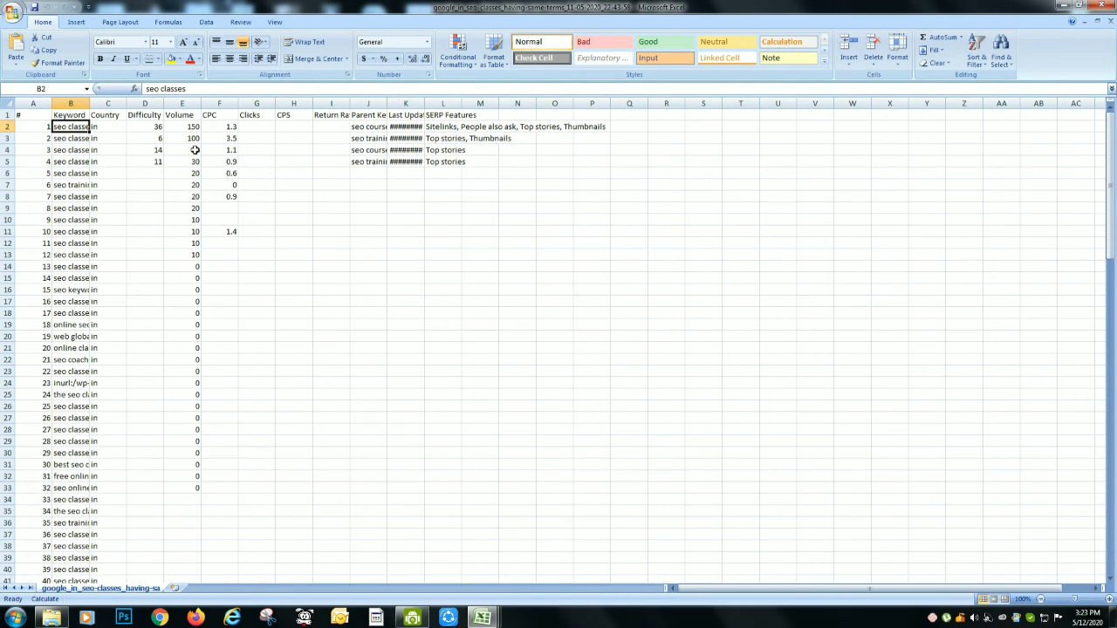
pyautogui.hotkey('ctrl', 'shift', 'Down')
pyautogui.hotkey('ctrl', 'c')
pyautogui.hotkey('alt', 'Tab')
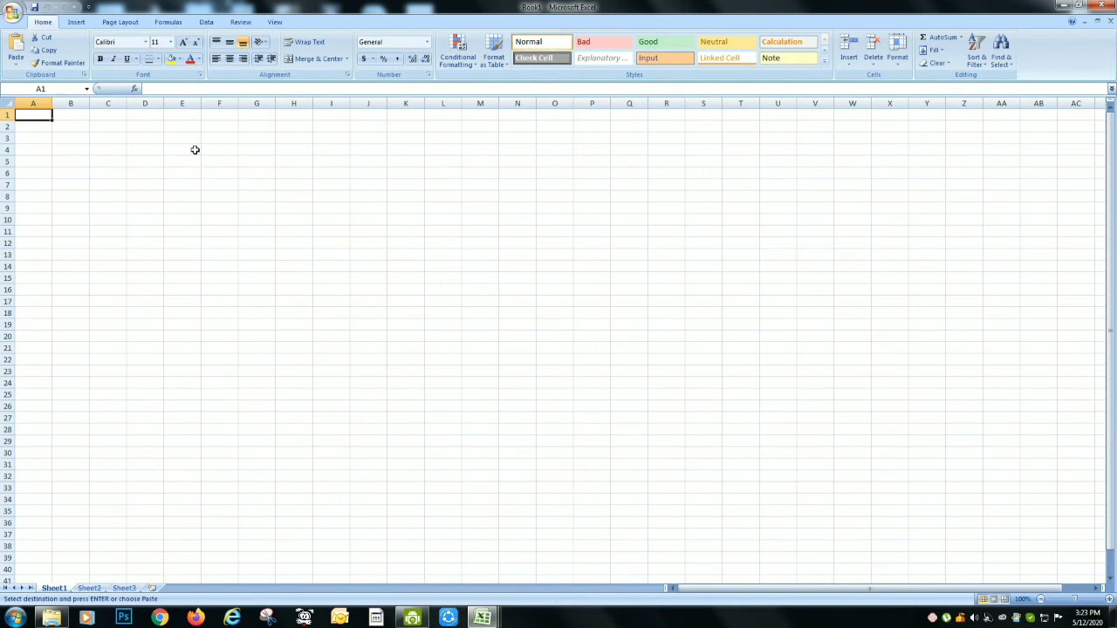
pyautogui.press('Down')
pyautogui.press('Right')
pyautogui.hotkey('ctrl', 'v')
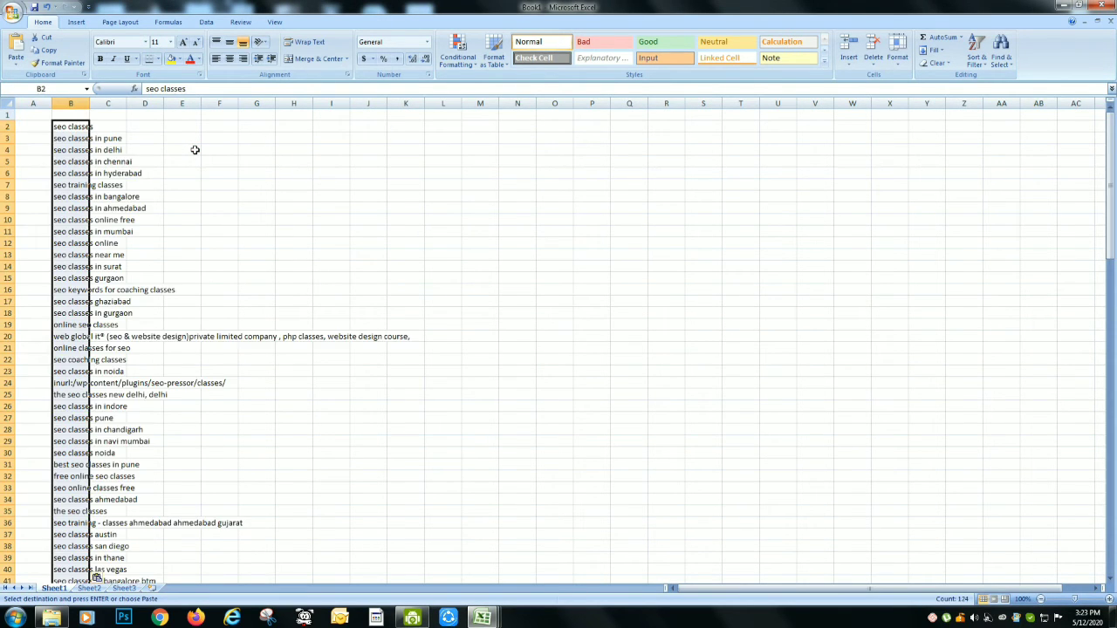
# Delete all columns after Keyword in the having-same-terms export, from Country through SERP Features
pyautogui.hotkey('alt', 'Tab')
pyautogui.hotkey('alt', 'Tab')
pyautogui.press('Up')
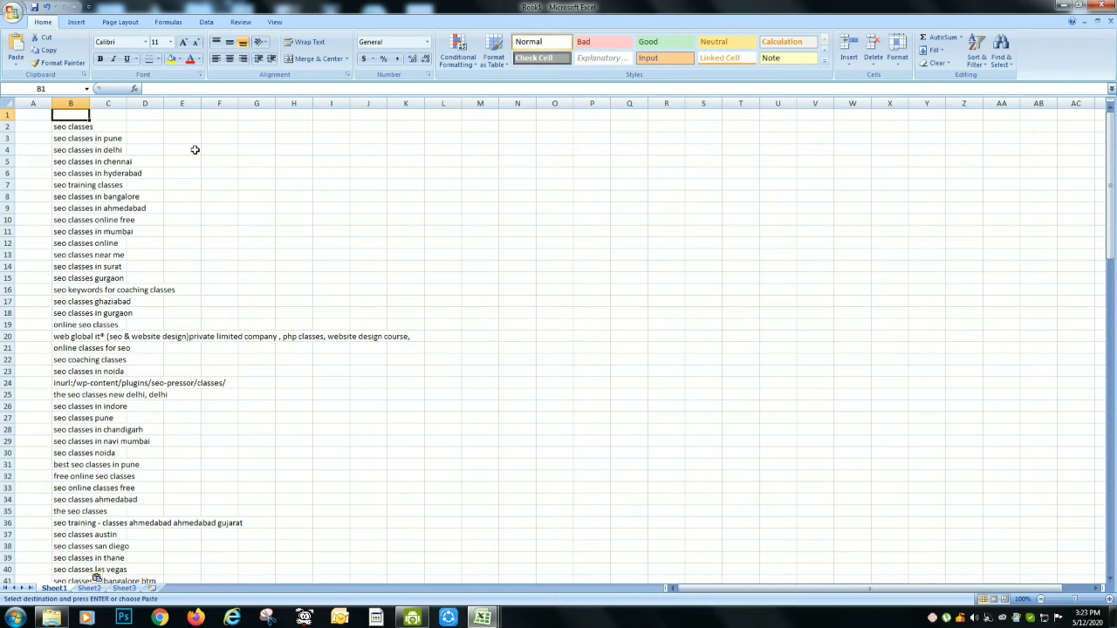
pyautogui.hotkey('alt', 'Tab')
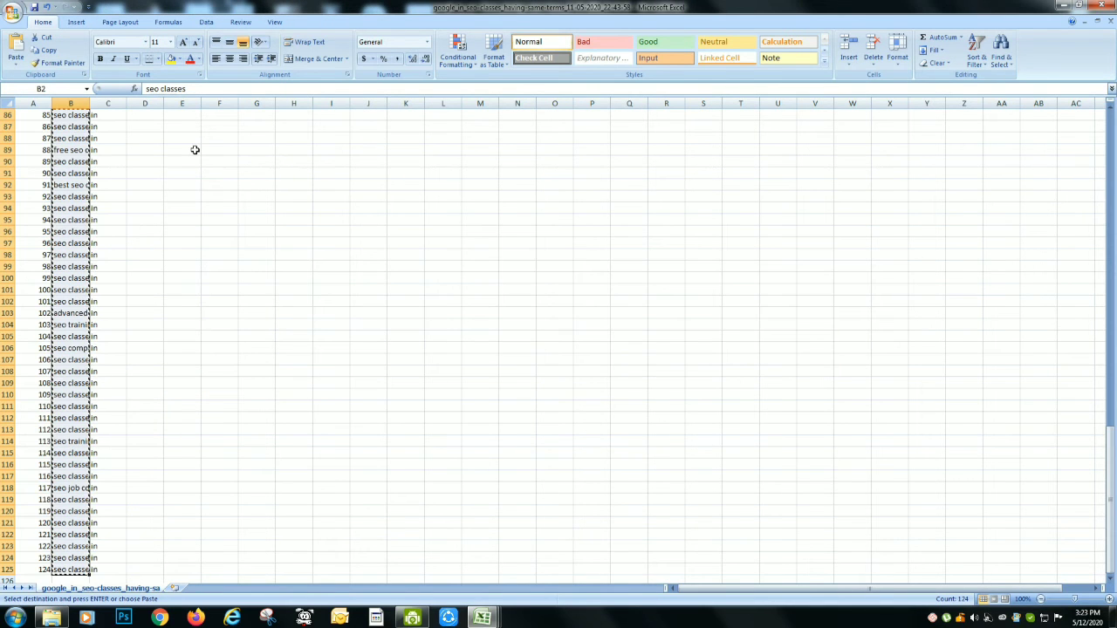
pyautogui.press('Up')
pyautogui.press('Right')
pyautogui.press('Down')
pyautogui.press('Up')
pyautogui.hotkey('ctrl', 'space')
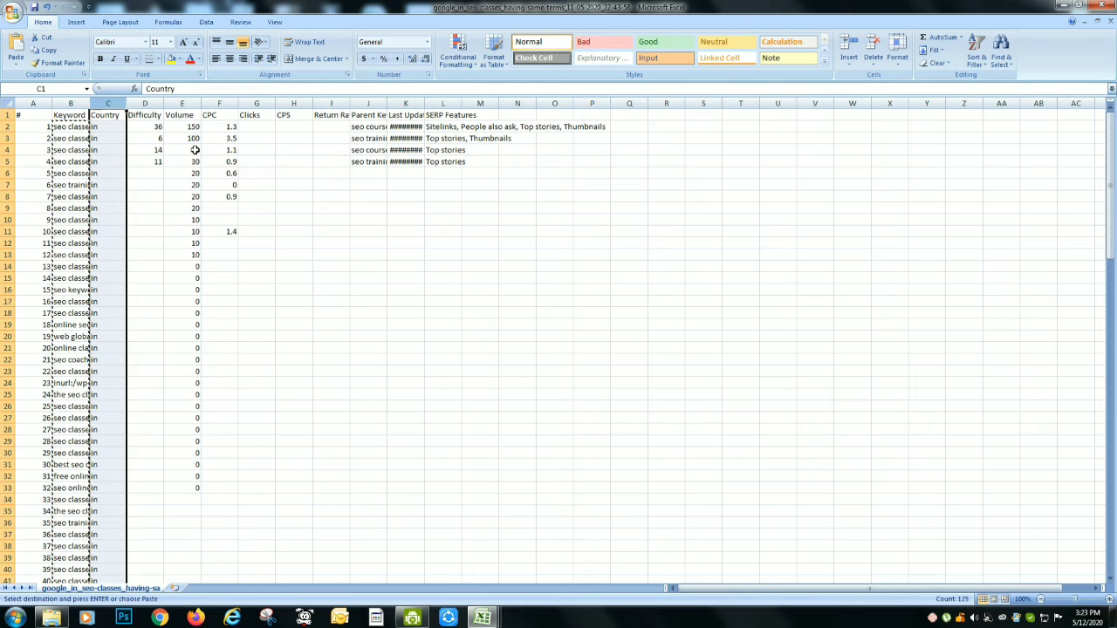
pyautogui.hotkey('shift', 'Right')
pyautogui.hotkey('shift', 'Right')
pyautogui.hotkey('ctrl', '-')
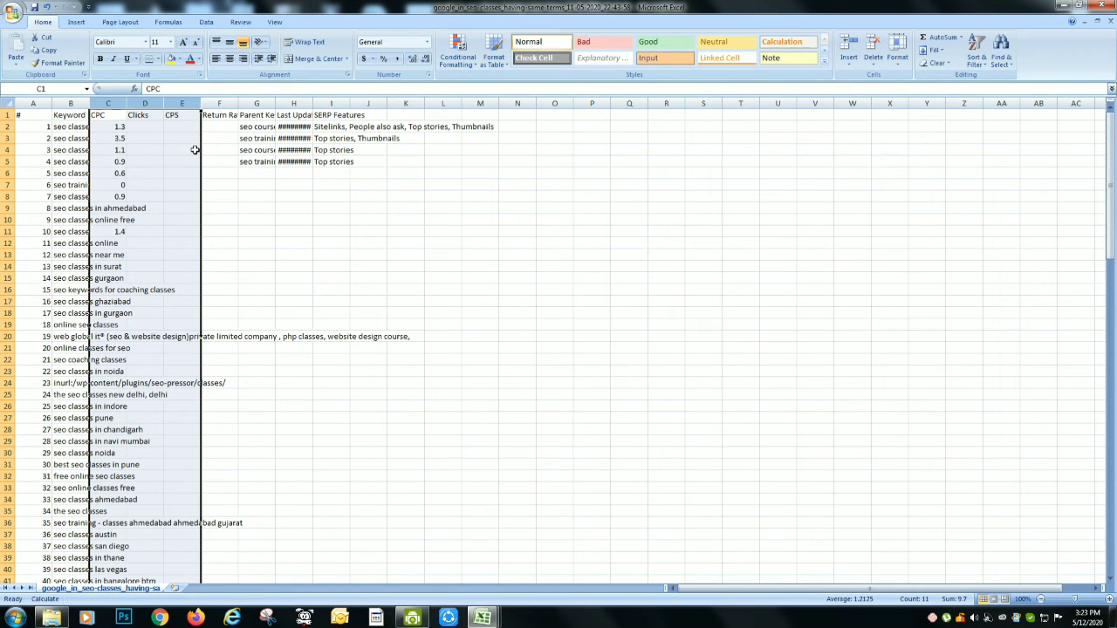
pyautogui.hotkey('ctrl', '-')
pyautogui.hotkey('ctrl', '-')
pyautogui.hotkey('ctrl', '-')
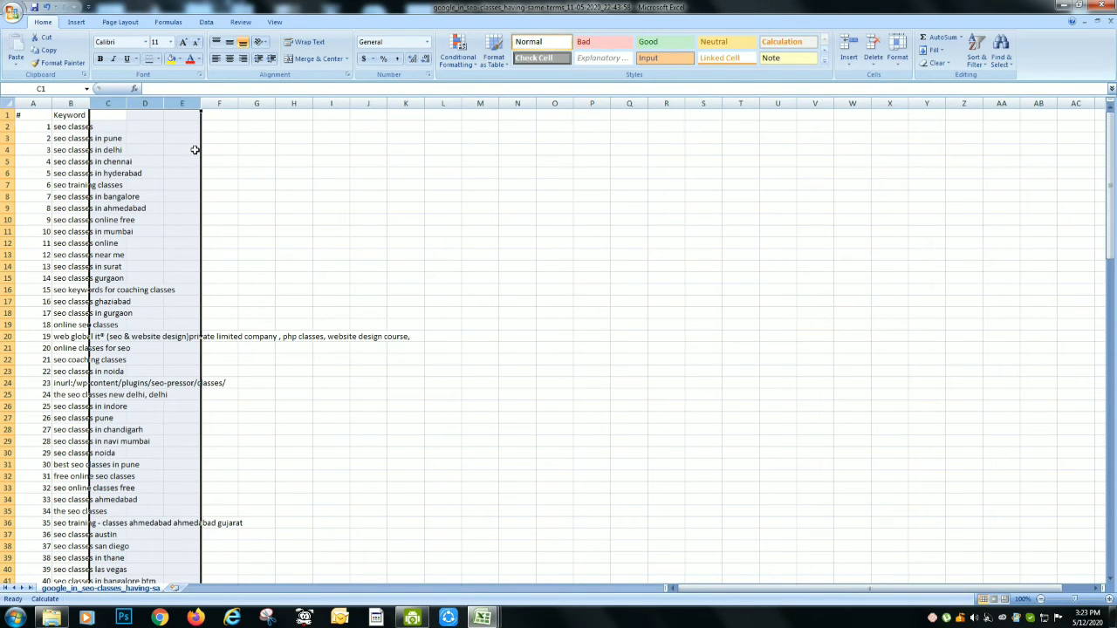
# Close the having-same-terms export without saving its changes
pyautogui.press('Left')
pyautogui.click(1109, 5)
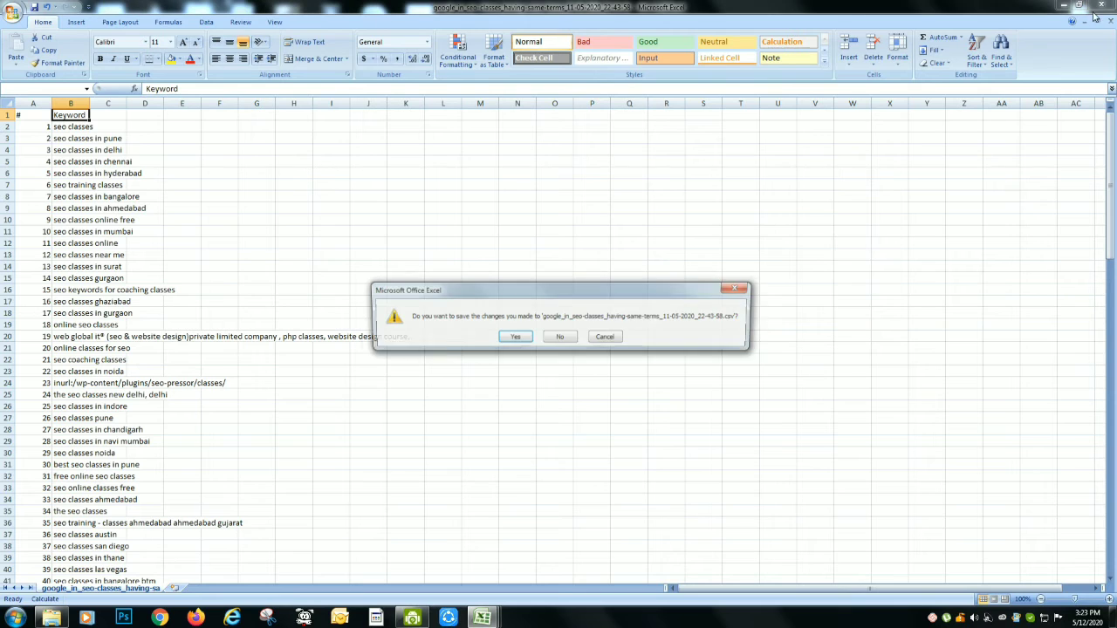
pyautogui.click(550, 340)
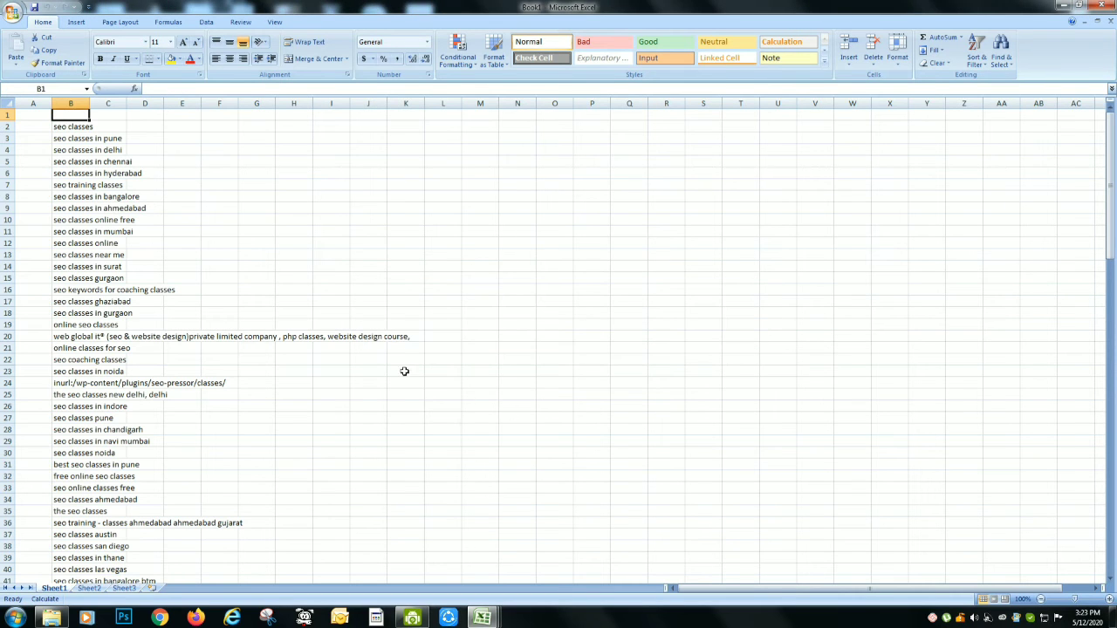
# Copy all keywords in column A of the Keyword Tool Export workbook, starting below the header at A2
pyautogui.hotkey('ctrl', 'Left')
pyautogui.hotkey('ctrl', 'Left')
pyautogui.hotkey('ctrl', 'Left')
pyautogui.hotkey('ctrl', 'Left')
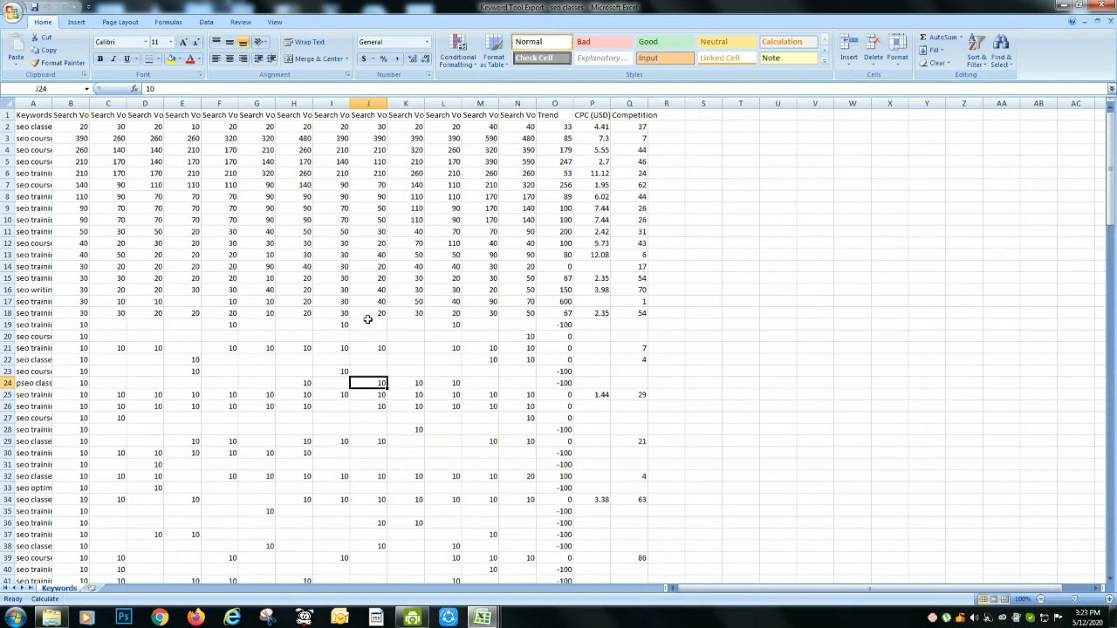
pyautogui.hotkey('ctrl', 'Up')
pyautogui.press('Down')
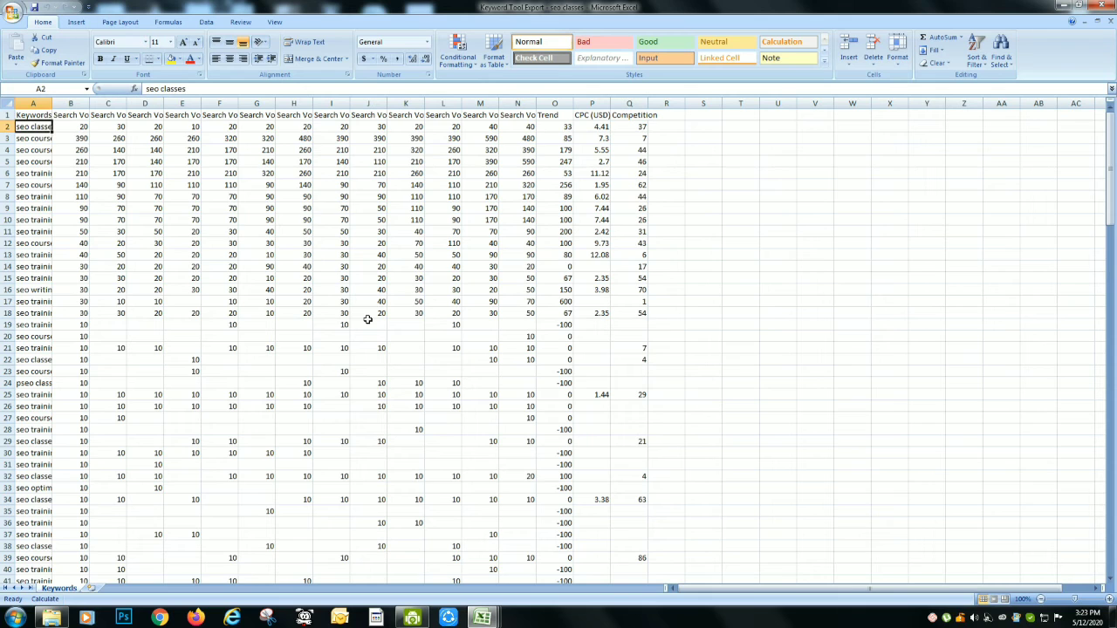
pyautogui.hotkey('ctrl', 'shift', 'Down')
pyautogui.hotkey('ctrl', 'c')
# Paste the copied keywords directly below the existing list in column B of the Book1 workbook
pyautogui.hotkey('alt', 'Tab')
pyautogui.press('Down')
pyautogui.hotkey('ctrl', 'Down')
pyautogui.press('Down')
pyautogui.hotkey('ctrl', 'v')
pyautogui.press('Up')
pyautogui.hotkey('ctrl', 'Down')
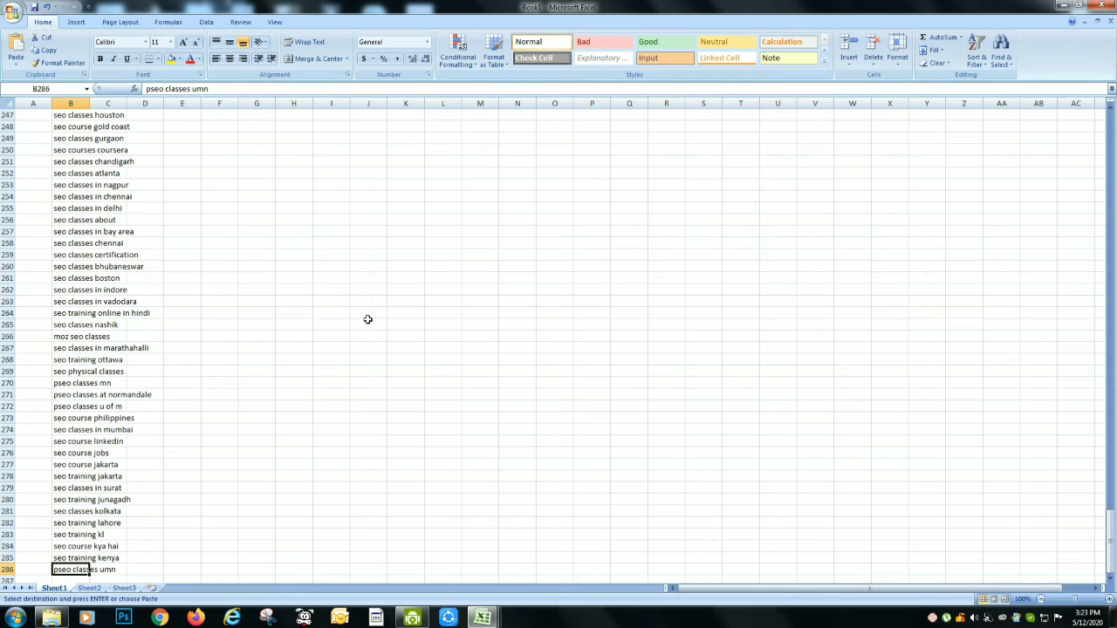
# Close the Keyword Tool Export workbook without saving its changes
pyautogui.hotkey('alt', 'Tab')
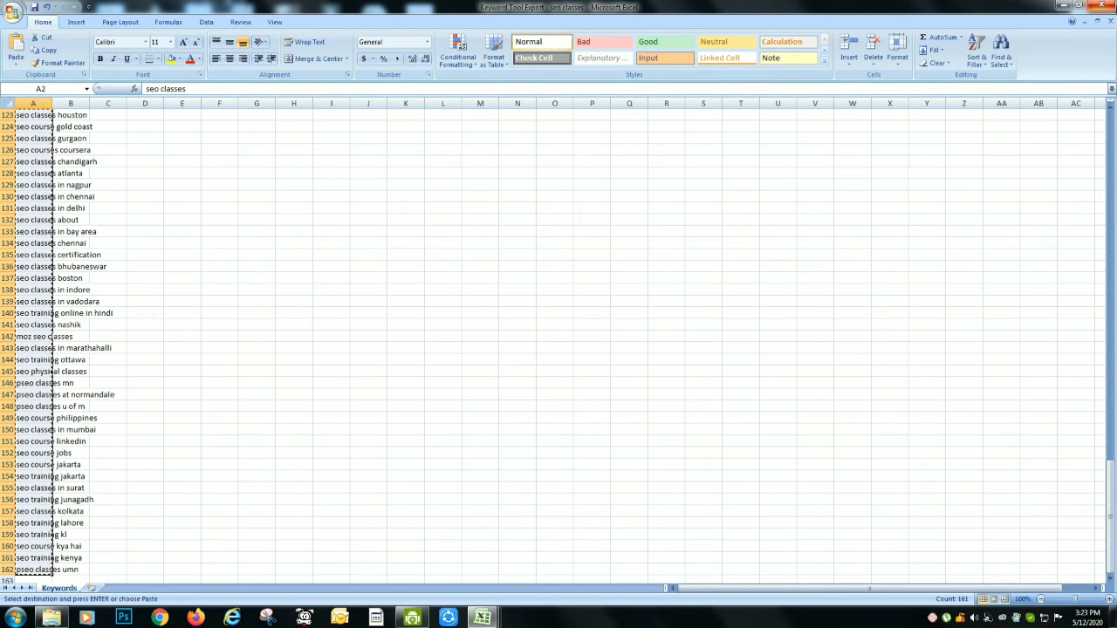
pyautogui.click(1105, 6)
pyautogui.click(560, 347)
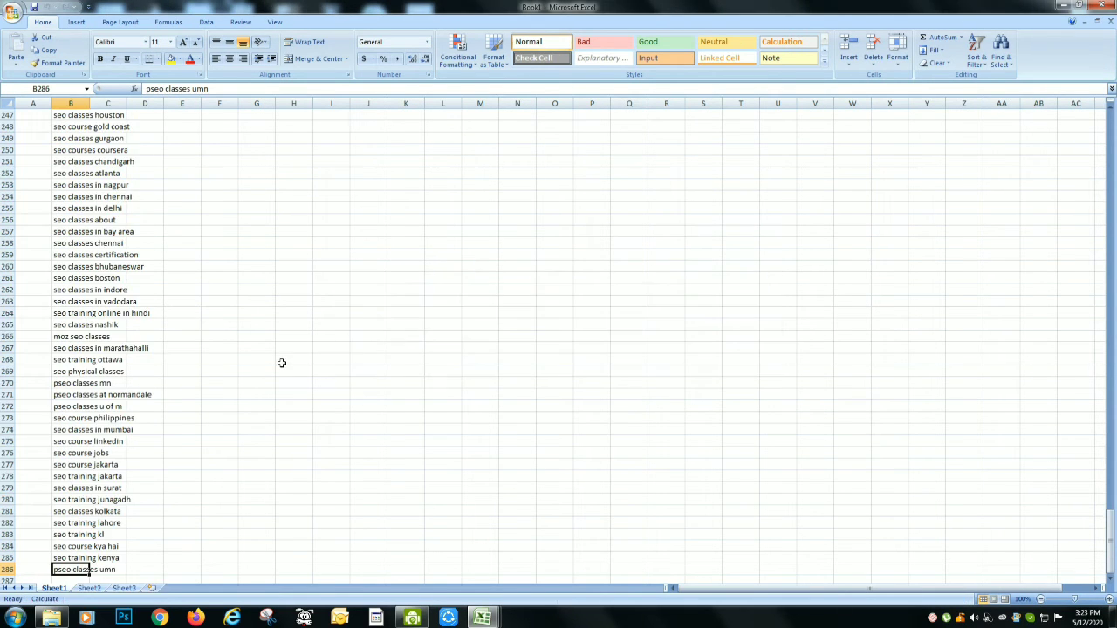
# Copy all keywords from cell A4 down in the Keyword Stats 2020-05-11 export
pyautogui.hotkey('alt', 'Tab')
pyautogui.hotkey('alt', 'Tab')
pyautogui.hotkey('alt', 'Tab')
pyautogui.hotkey('alt', 'Tab')
pyautogui.press('Down')
pyautogui.press('Down')
pyautogui.press('Down')
pyautogui.hotkey('ctrl', 'shift', 'Down')
pyautogui.hotkey('ctrl', 'c')
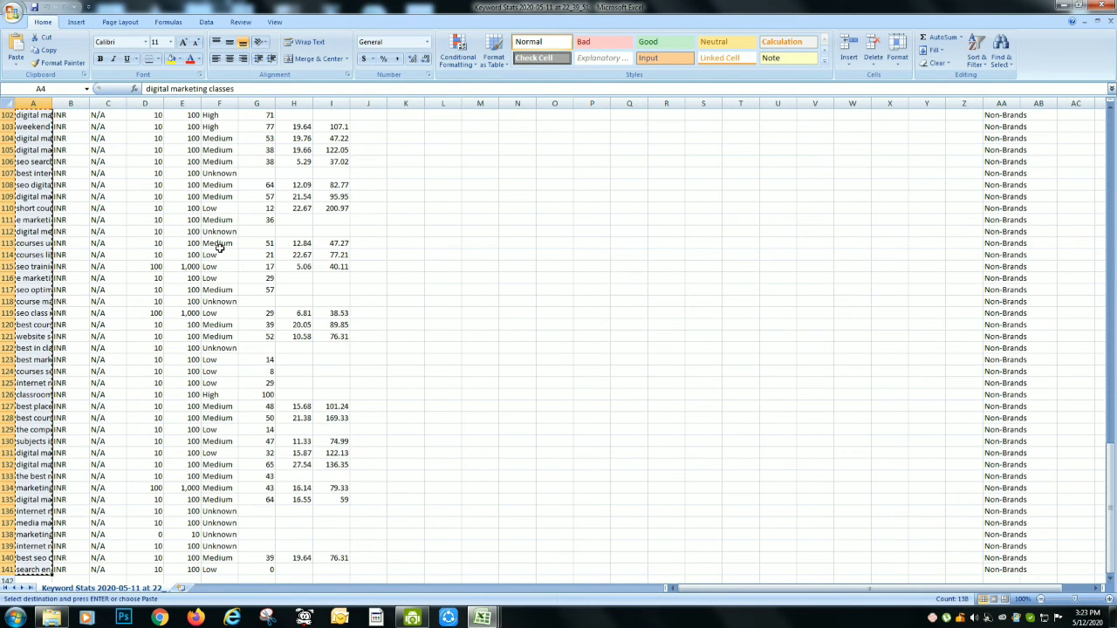
# Paste the Keyword Stats keywords into column B of Book1, starting at cell B287 below the last keyword
pyautogui.hotkey('alt', 'Tab')
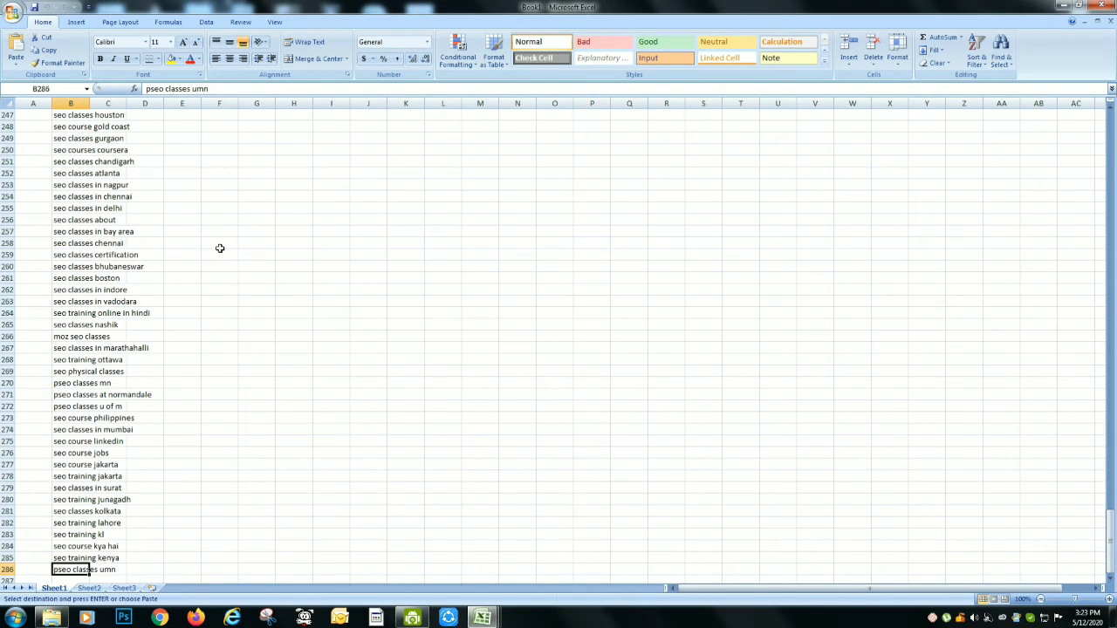
pyautogui.press('Down')
pyautogui.hotkey('ctrl', 'v')
pyautogui.press('Down')
pyautogui.hotkey('ctrl', 'Down')
# Close the Keyword Stats export without saving its changes
pyautogui.hotkey('alt', 'Tab')
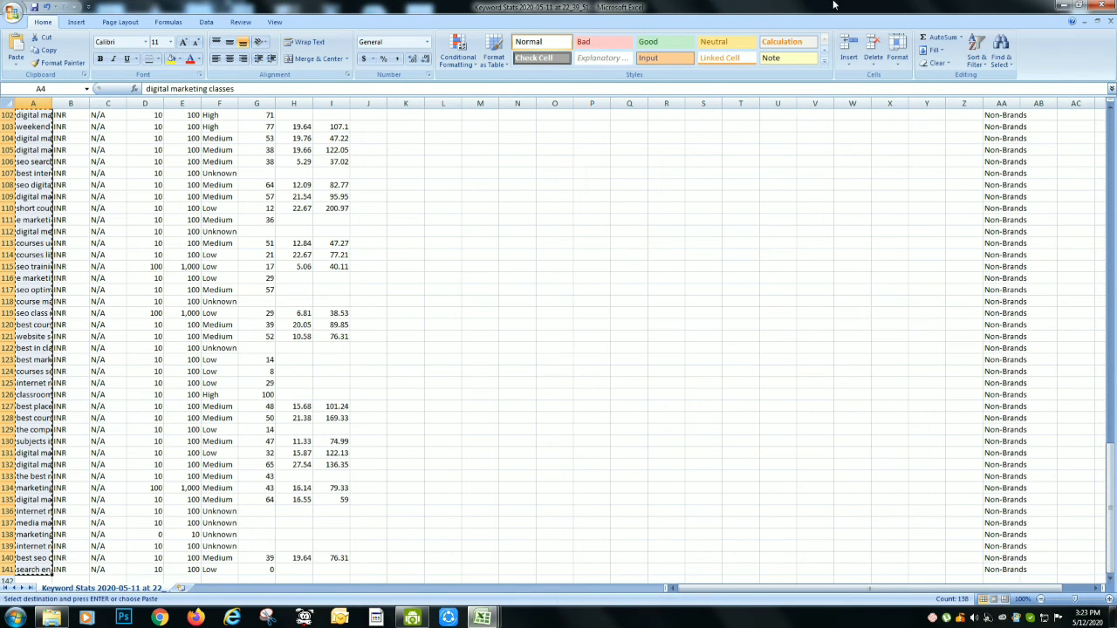
pyautogui.click(1098, 5)
pyautogui.click(572, 343)
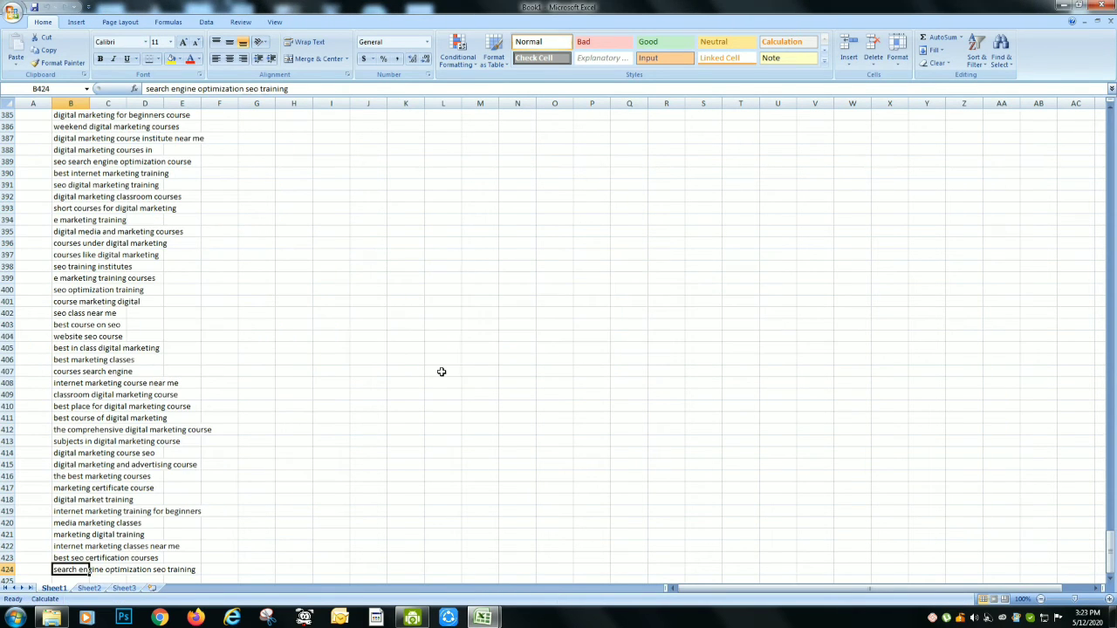
# Copy the keywords from A2 down in the SEO_Classes phrase_fullsearch-in export and paste them into Book1 starting at B425
pyautogui.hotkey('alt', 'Tab')
pyautogui.hotkey('alt', 'Tab')
pyautogui.hotkey('alt', 'Tab')
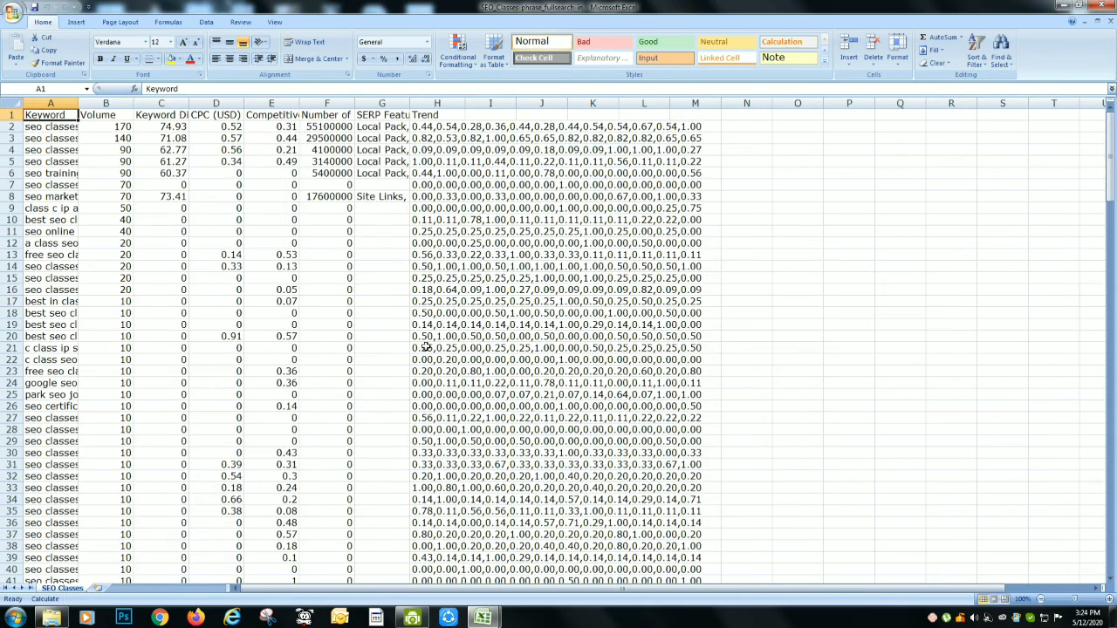
pyautogui.press('Down')
pyautogui.hotkey('ctrl', 'shift', 'Down')
pyautogui.hotkey('ctrl', 'c')
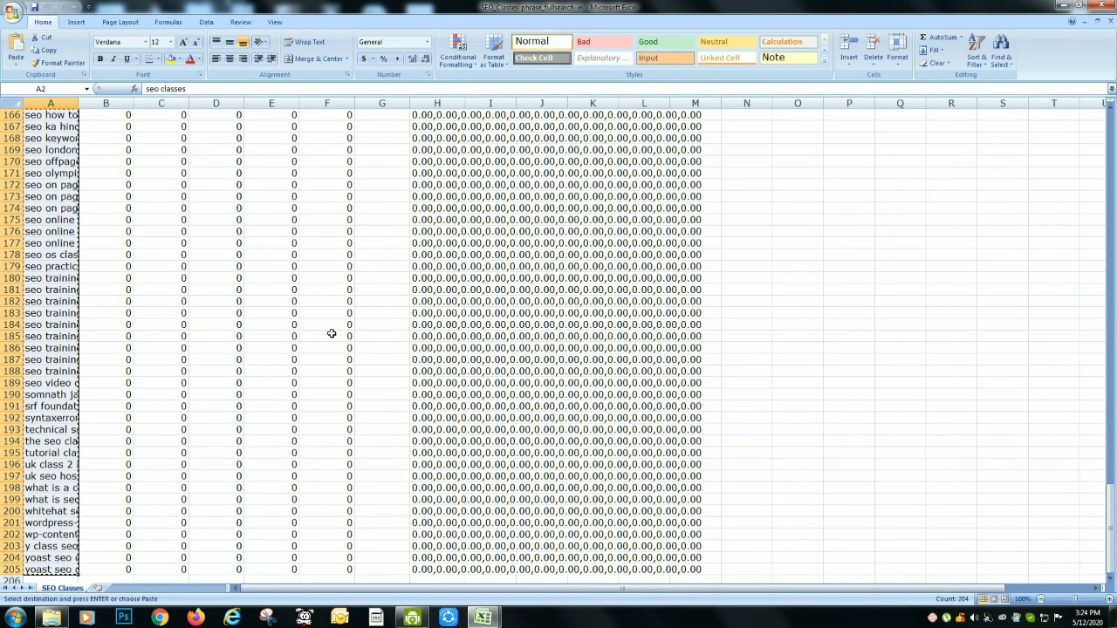
pyautogui.hotkey('alt', 'Tab')
pyautogui.press('Down')
pyautogui.hotkey('ctrl', 'v')
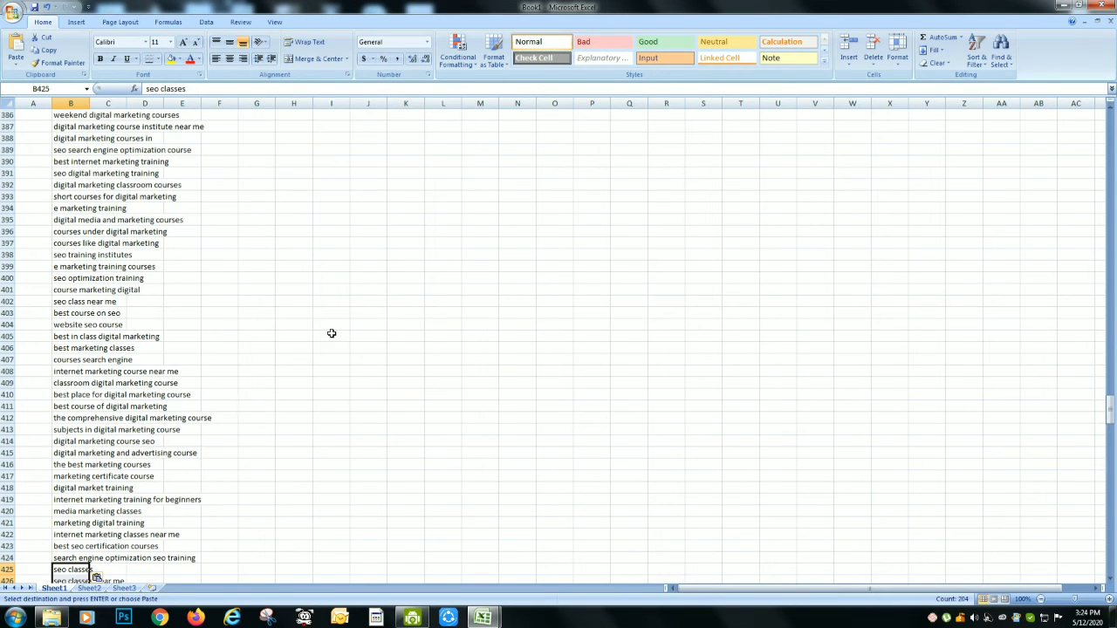
pyautogui.hotkey('ctrl', 'Down')
# Save the combined workbook to the Desktop as "SEO Keywords Analysis"
pyautogui.hotkey('ctrl', 's')
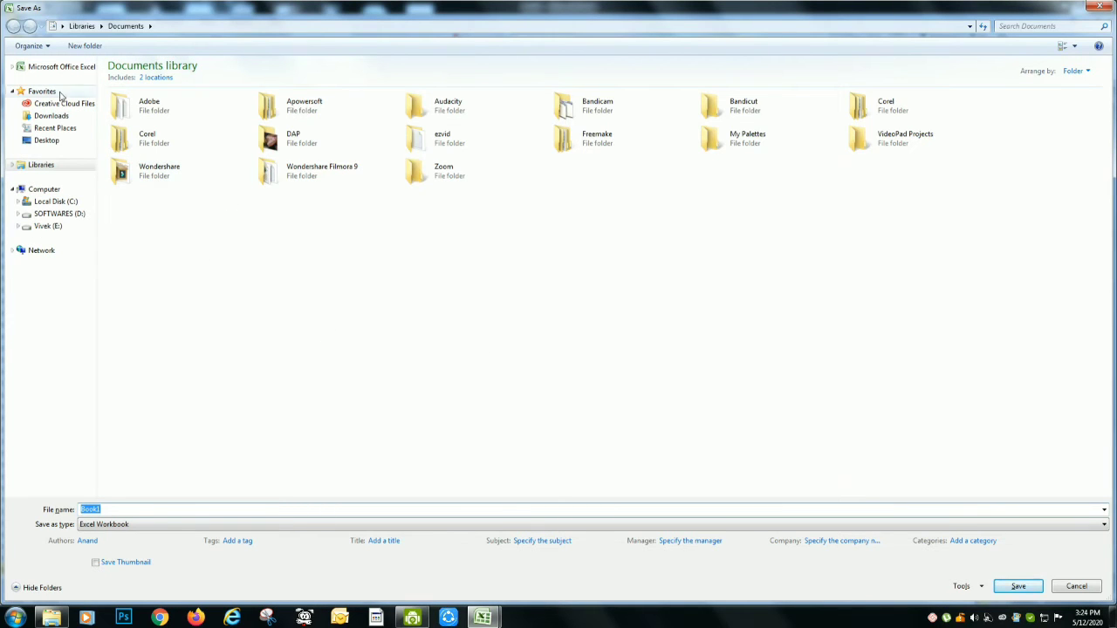
pyautogui.click(46, 141)
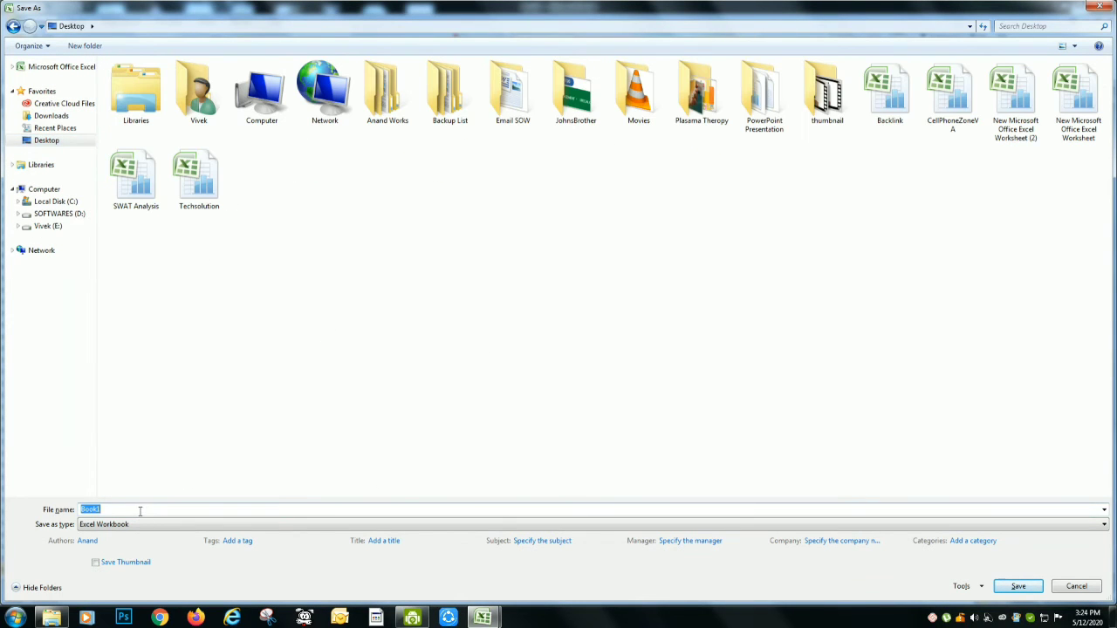
pyautogui.write('SEO')
pyautogui.write('Keywords Analysis')
pyautogui.press('Return')
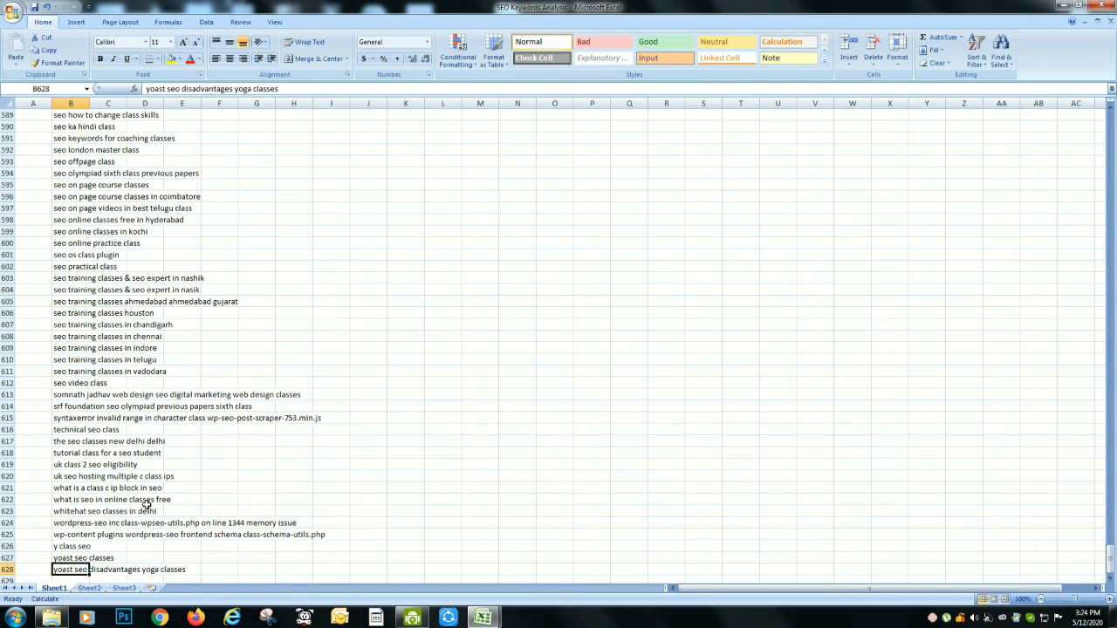
pyautogui.hotkey('ctrl', 'Up')
pyautogui.press('Down')
pyautogui.press('Up')
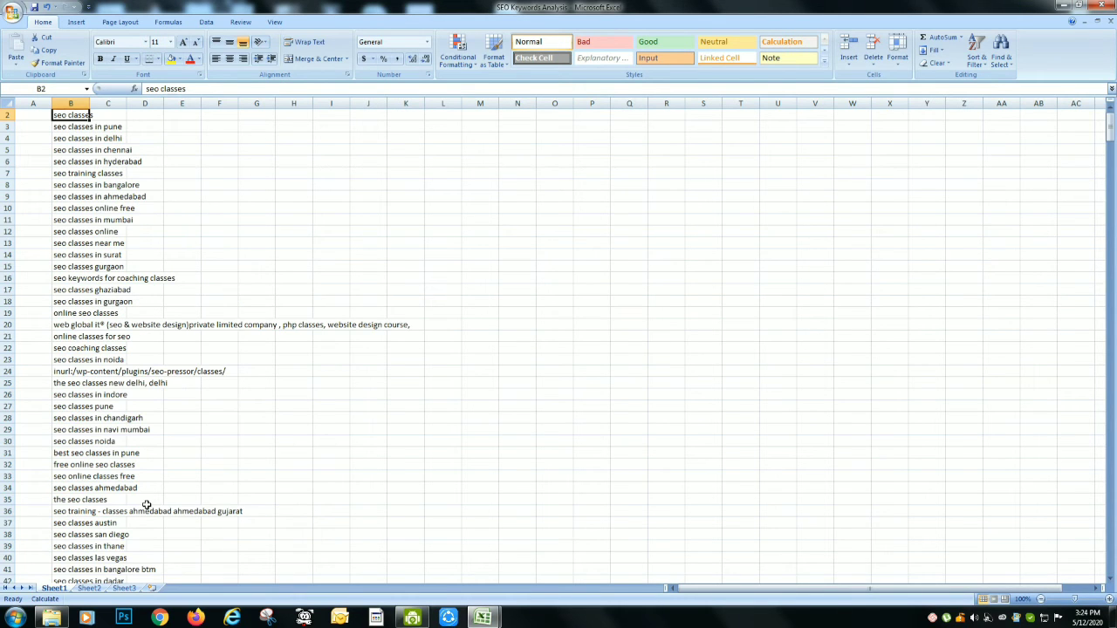
pyautogui.hotkey('ctrl', 'Down')
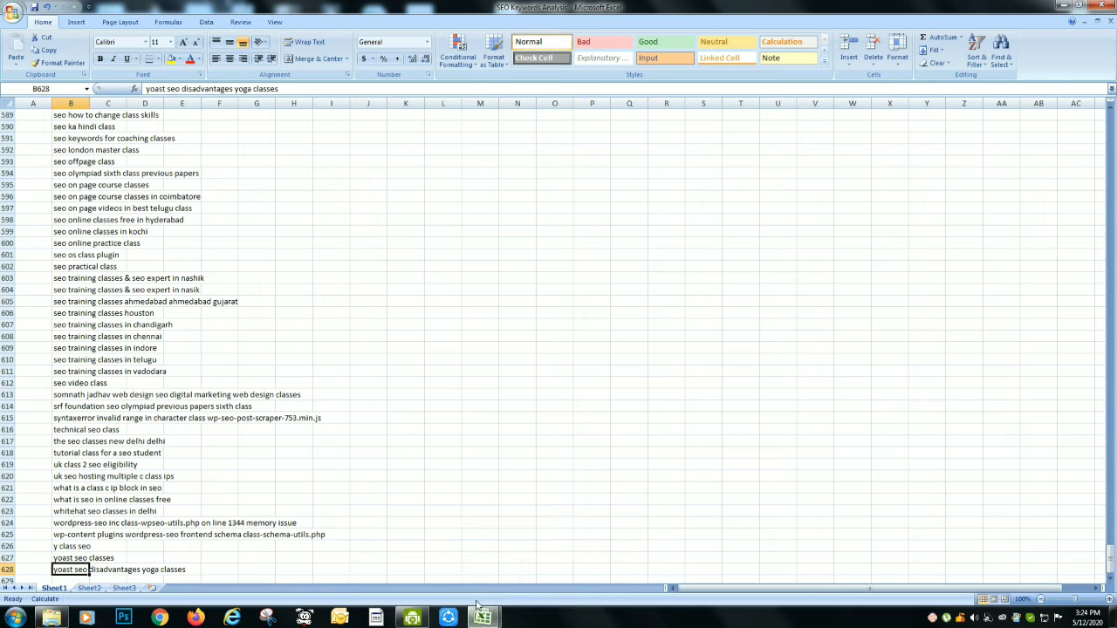
# Close the SEO_Classes phrase_fullsearch-in export without saving its changes
pyautogui.moveTo(482, 618)
pyautogui.click(444, 579)
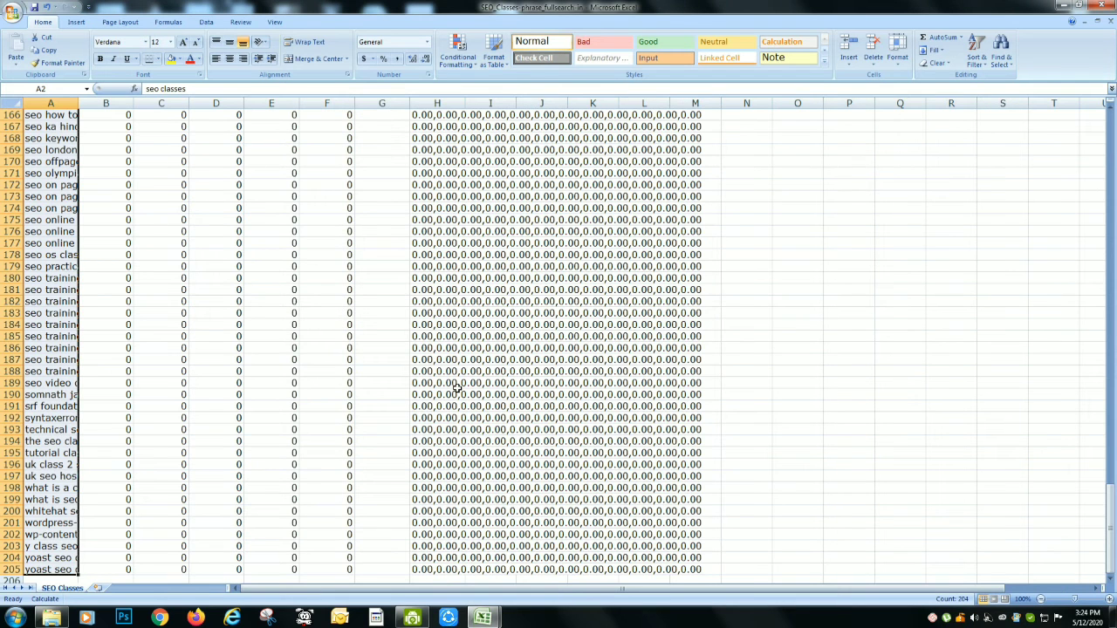
pyautogui.hotkey('ctrl', 'c')
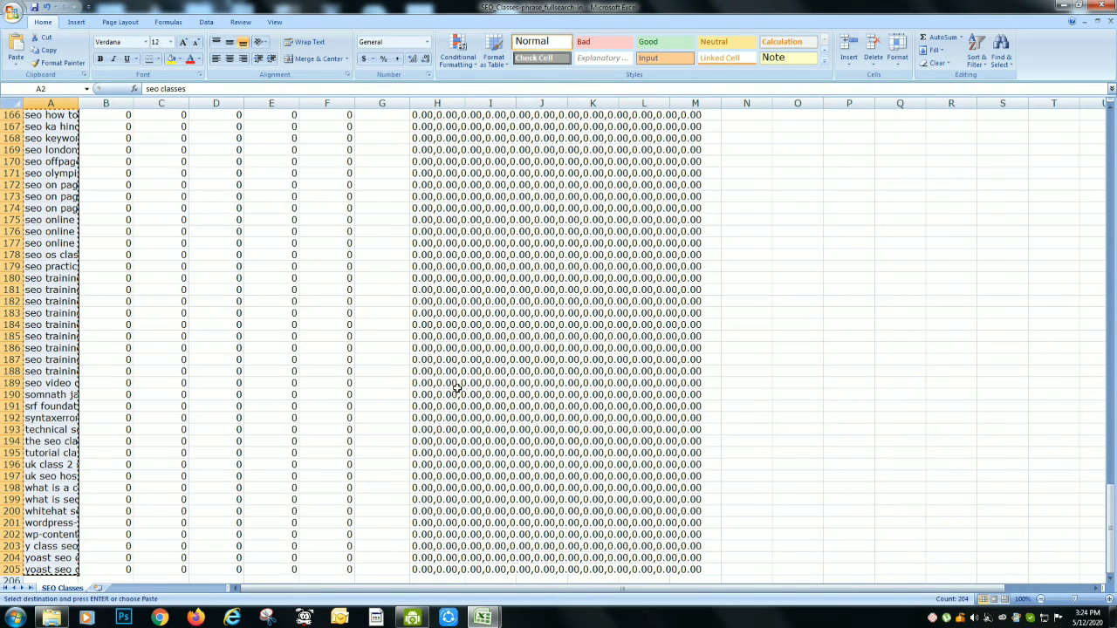
pyautogui.click(1101, 6)
pyautogui.click(559, 344)
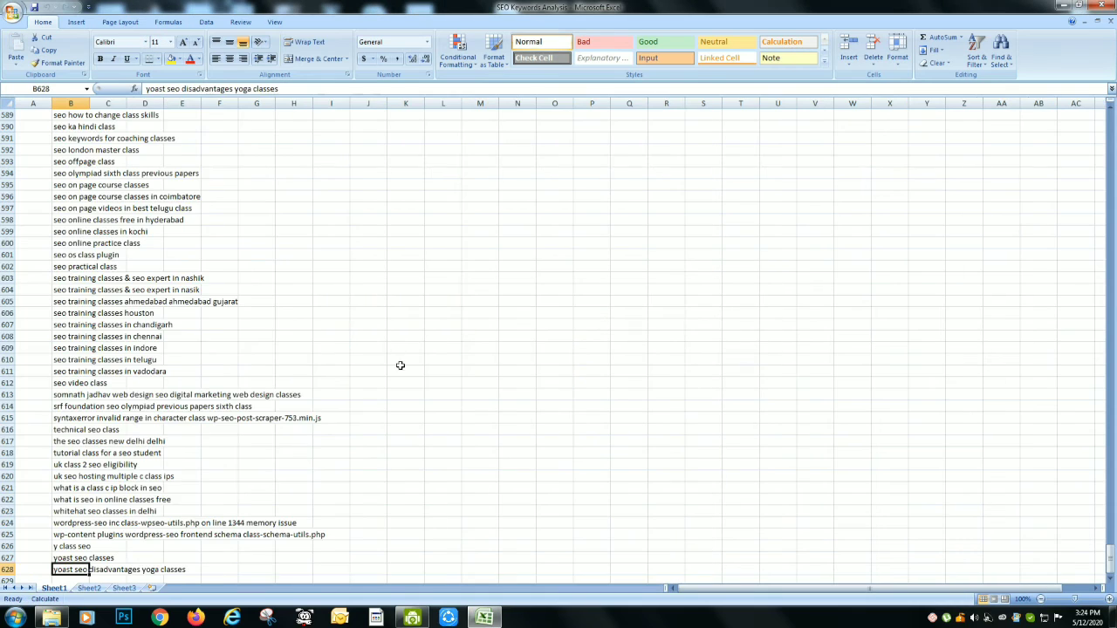
# Enter the header "Keywords" in cell B1 and "S.No" in cell A1
pyautogui.hotkey('ctrl', 'Up')
pyautogui.hotkey('ctrl', 'Up')
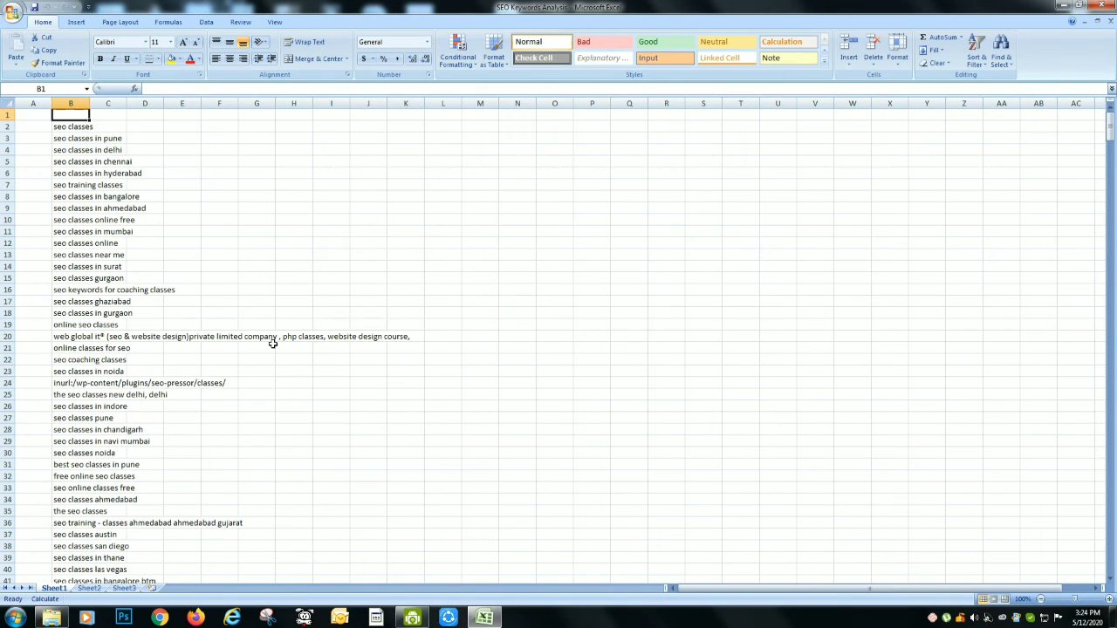
pyautogui.write('Keywords')
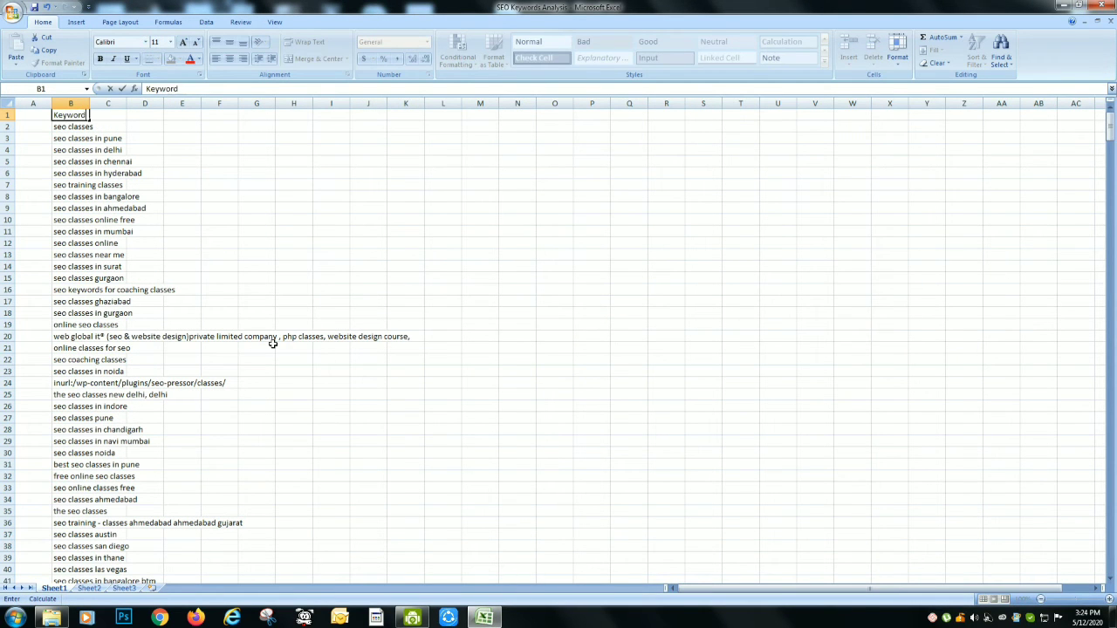
pyautogui.press('Return')
pyautogui.press('Up')
pyautogui.press('Left')
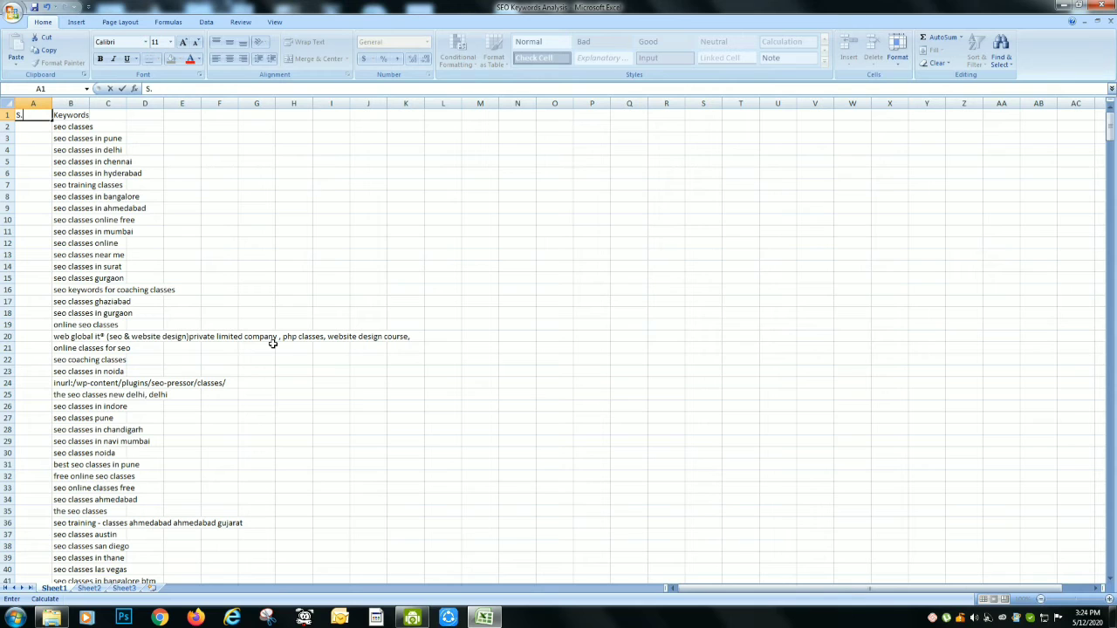
pyautogui.write('o')
pyautogui.press('Return')
# Enter 1, 2 and 3 in A2:A4 and fill the number series down to the last keyword row
pyautogui.write('1')
pyautogui.press('Return')
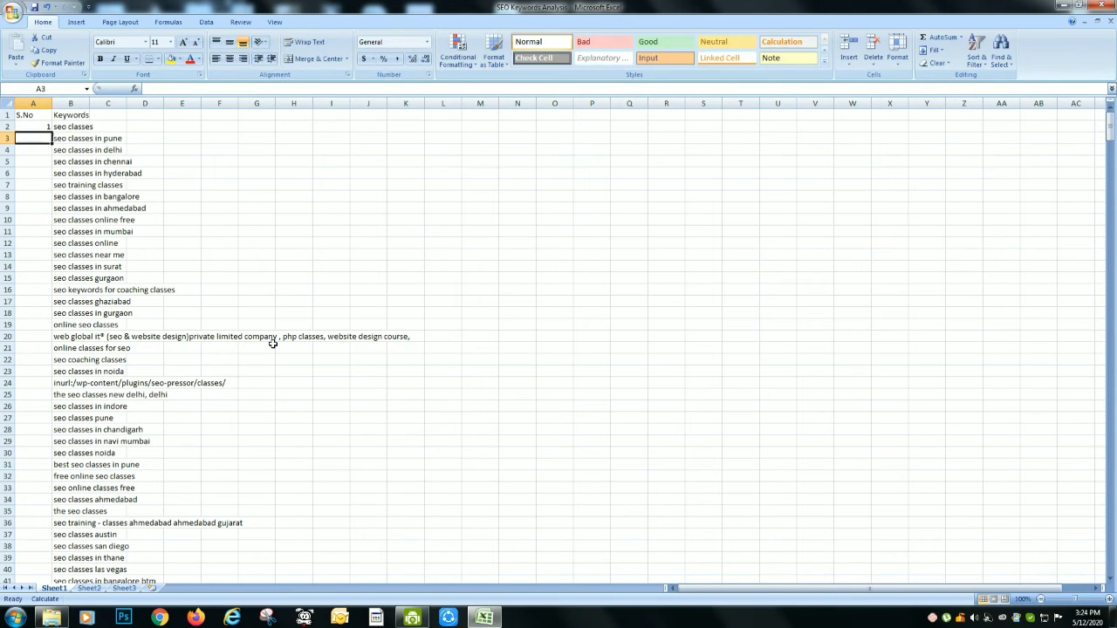
pyautogui.write('2')
pyautogui.press('Return')
pyautogui.write('3')
pyautogui.press('Return')
pyautogui.press('Up')
pyautogui.press('Up')
pyautogui.press('Up')
pyautogui.hotkey('shift', 'Down')
pyautogui.hotkey('shift', 'Down')
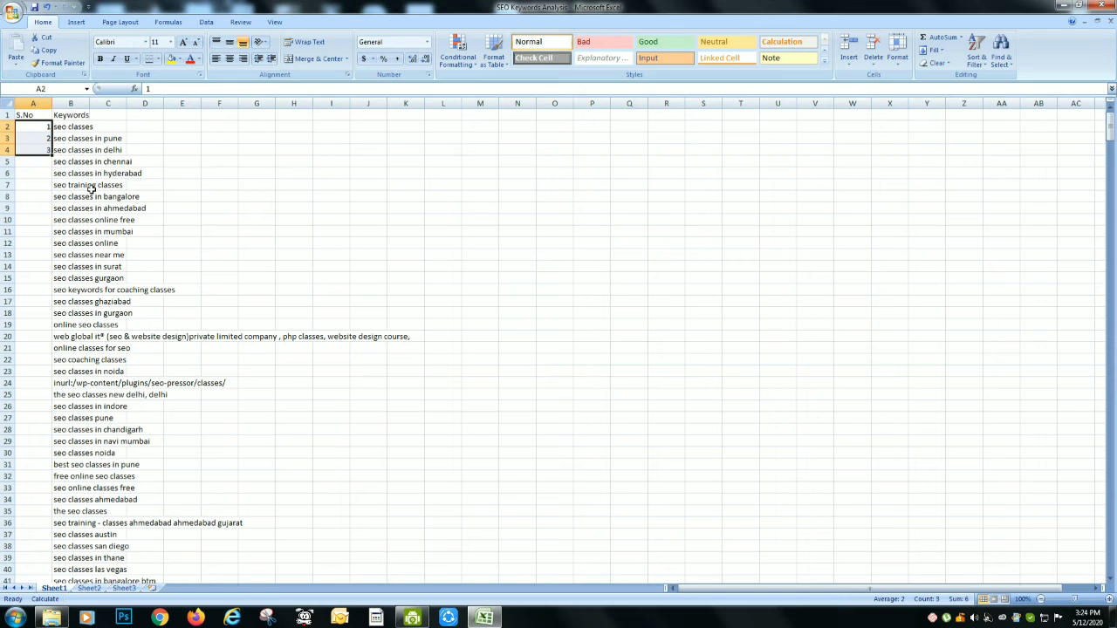
pyautogui.doubleClick(52, 155)
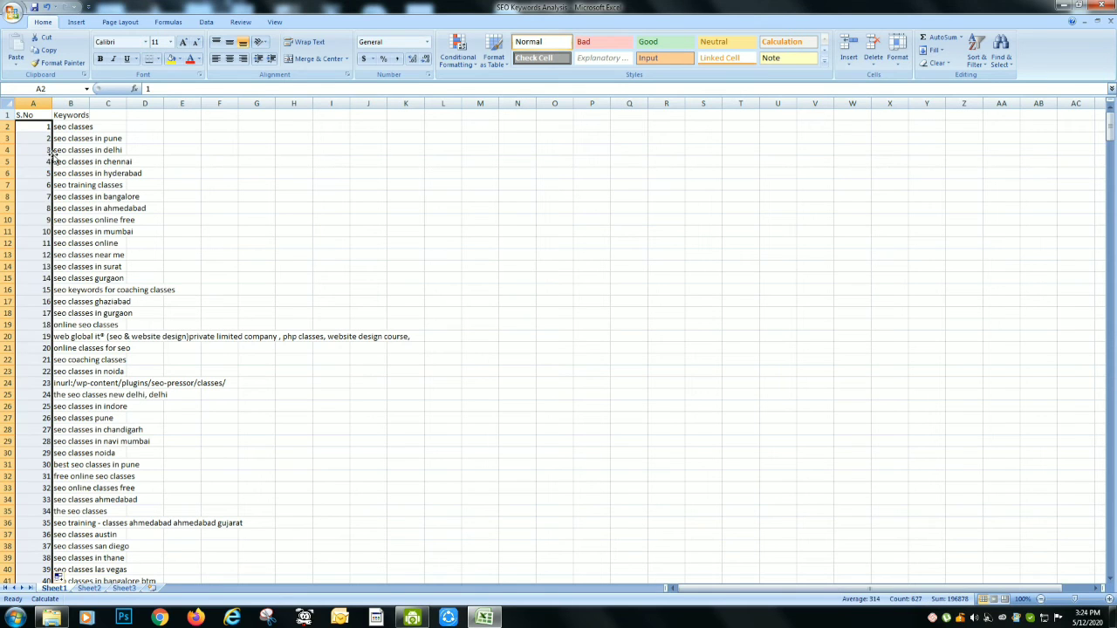
# Apply All Borders to the whole S.No and Keywords table and autofit the width of column B
pyautogui.click(39, 116)
pyautogui.hotkey('shift', 'Right')
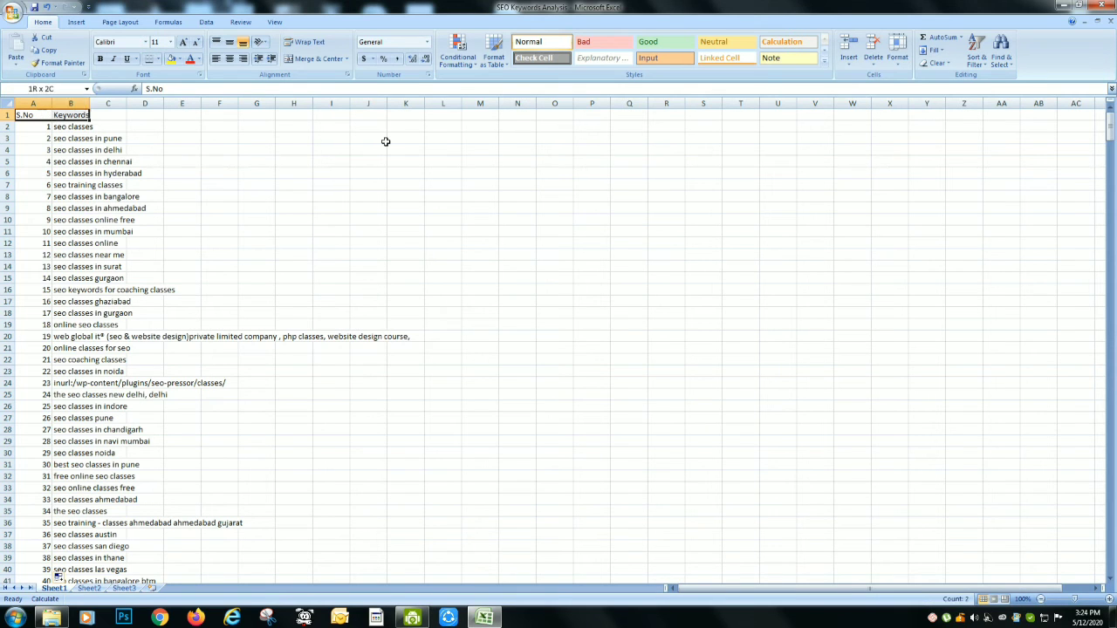
pyautogui.hotkey('ctrl', 'shift', 'Down')
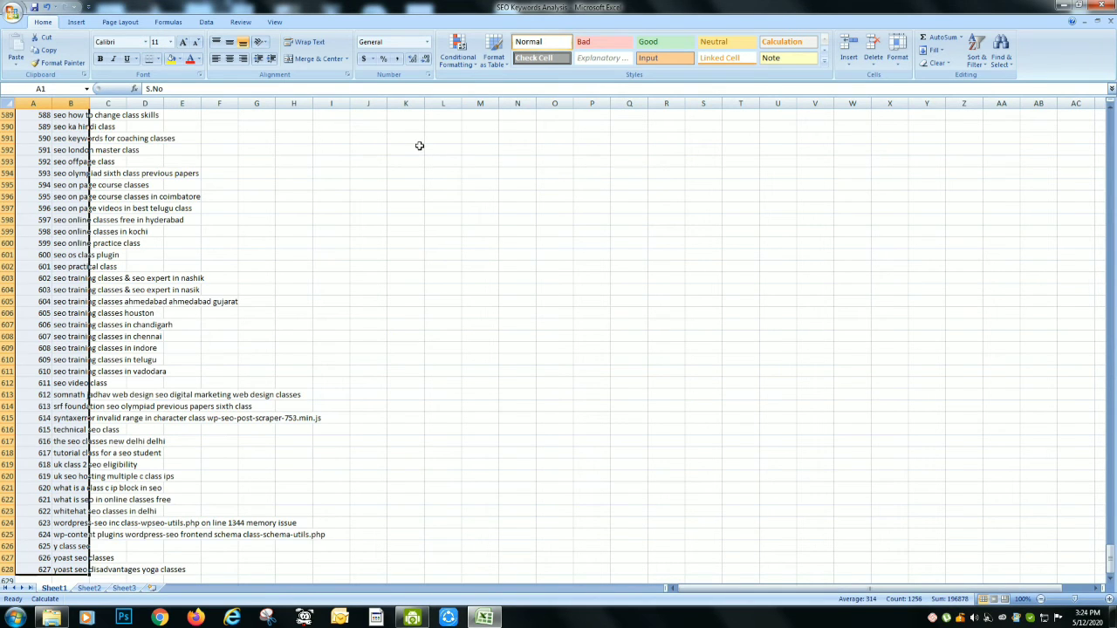
pyautogui.click(157, 59)
pyautogui.click(155, 151)
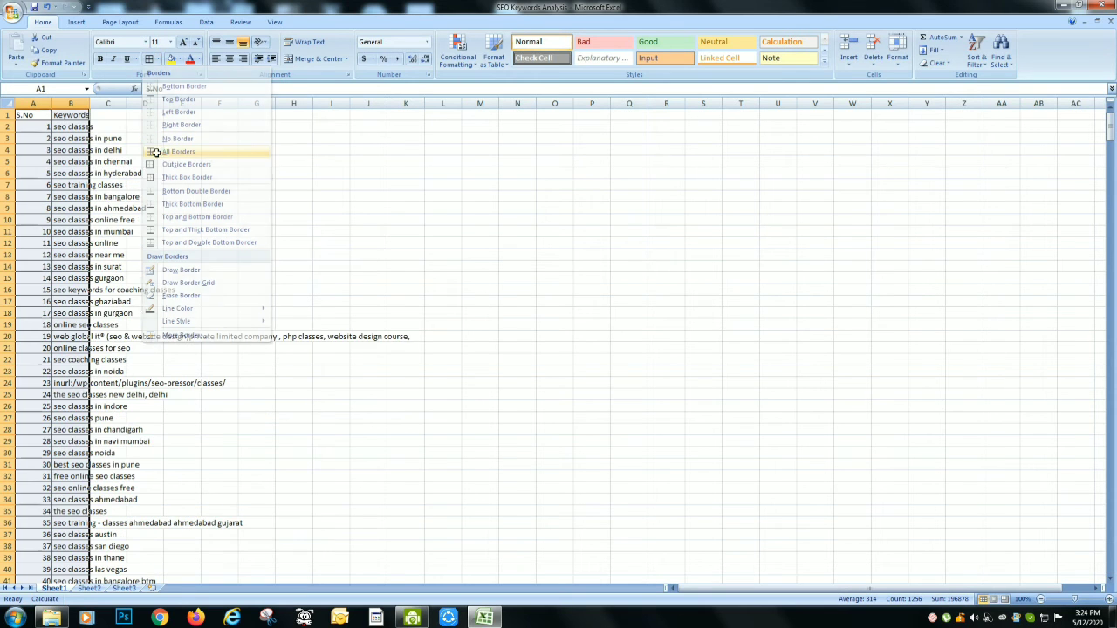
pyautogui.moveTo(90, 99); pyautogui.dragTo(90, 97)
pyautogui.doubleClick(90, 97)
pyautogui.click(331, 208)
# Give the header cells A1:B1 a yellow fill and red text
pyautogui.click(102, 121)
pyautogui.moveTo(31, 127); pyautogui.dragTo(61, 115)
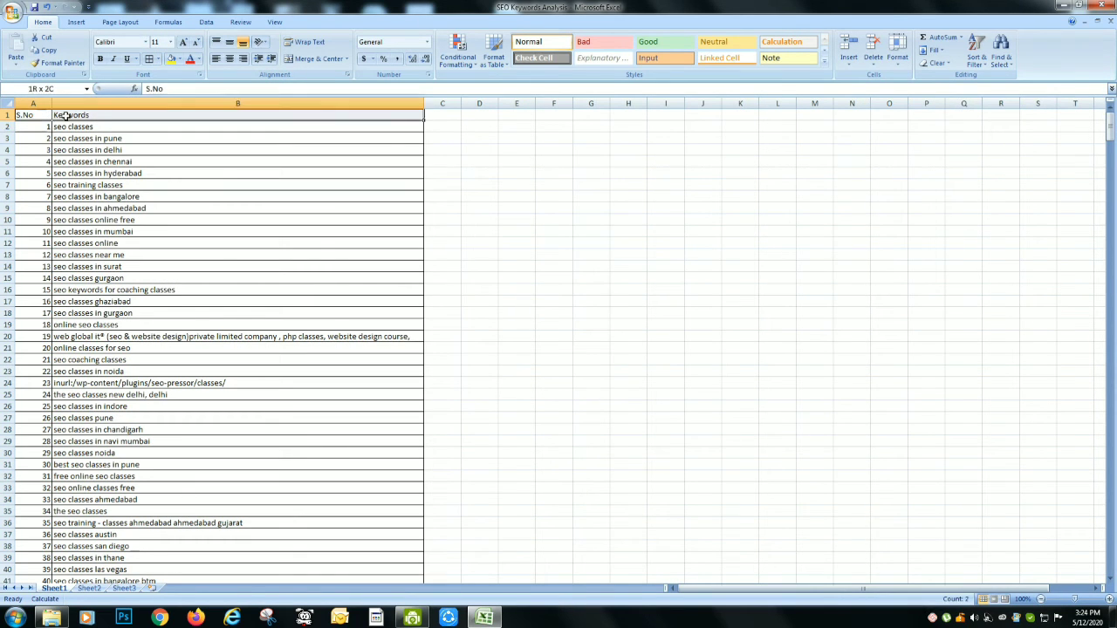
pyautogui.click(172, 58)
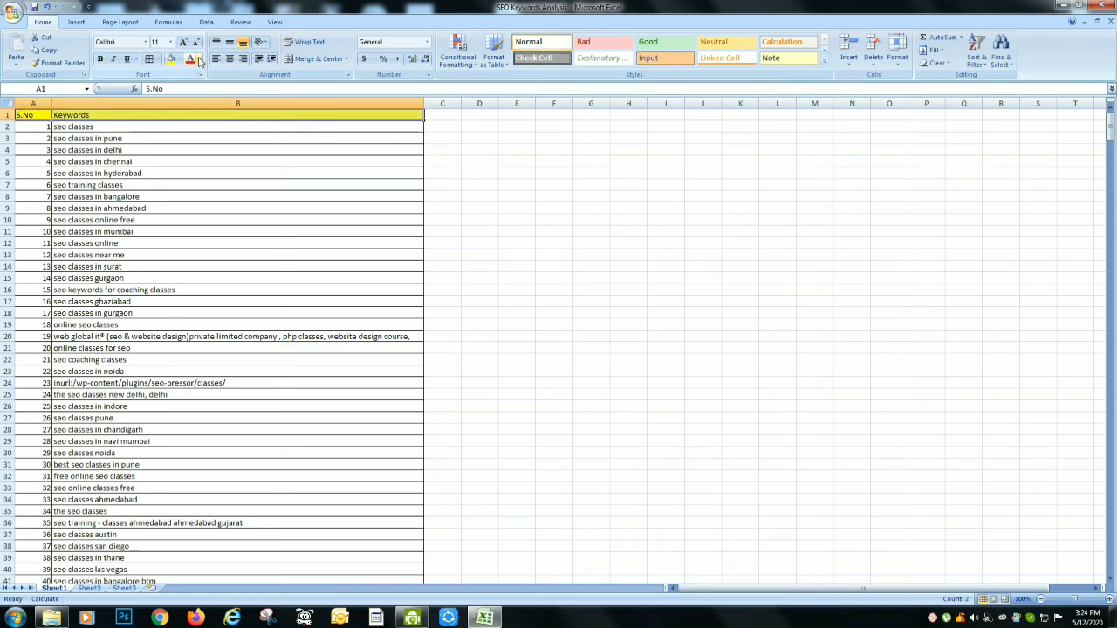
pyautogui.click(169, 161)
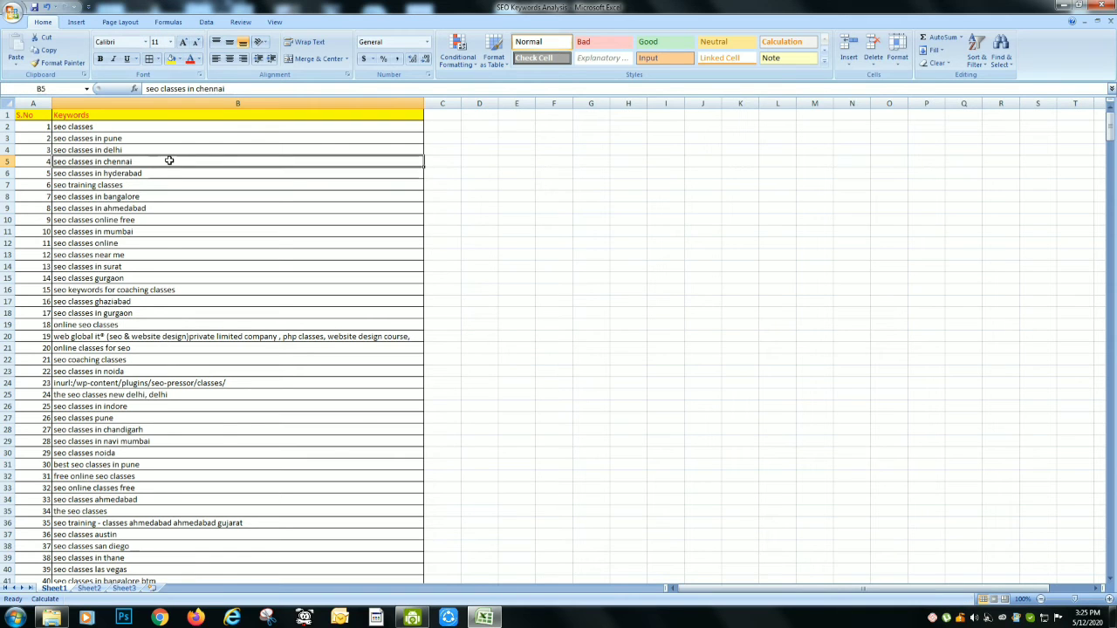
# Run Remove Duplicates on the S.No and Keywords columns, expanding the selection and treating the first row as headers
pyautogui.click(114, 115)
pyautogui.hotkey('ctrl', 'shift', 'Down')
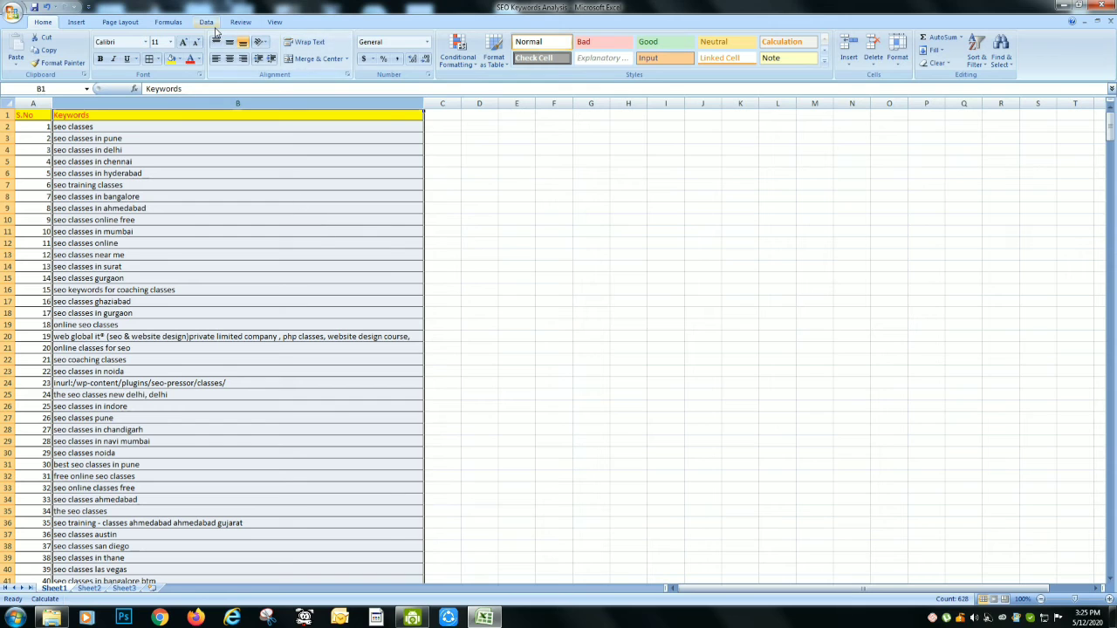
pyautogui.click(200, 129)
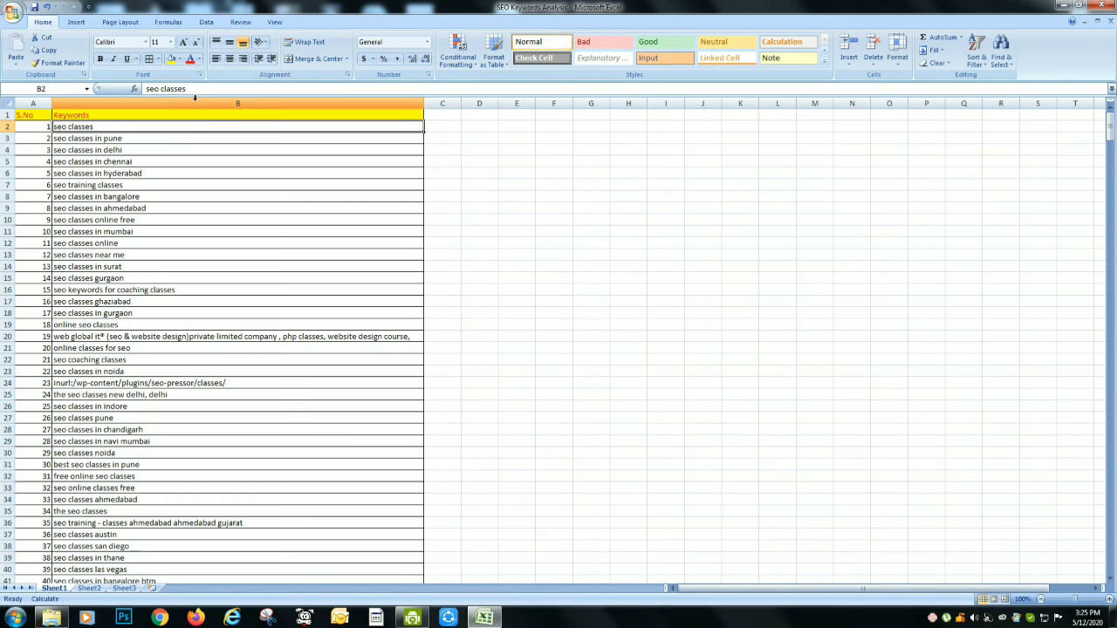
pyautogui.click(194, 99)
pyautogui.click(210, 23)
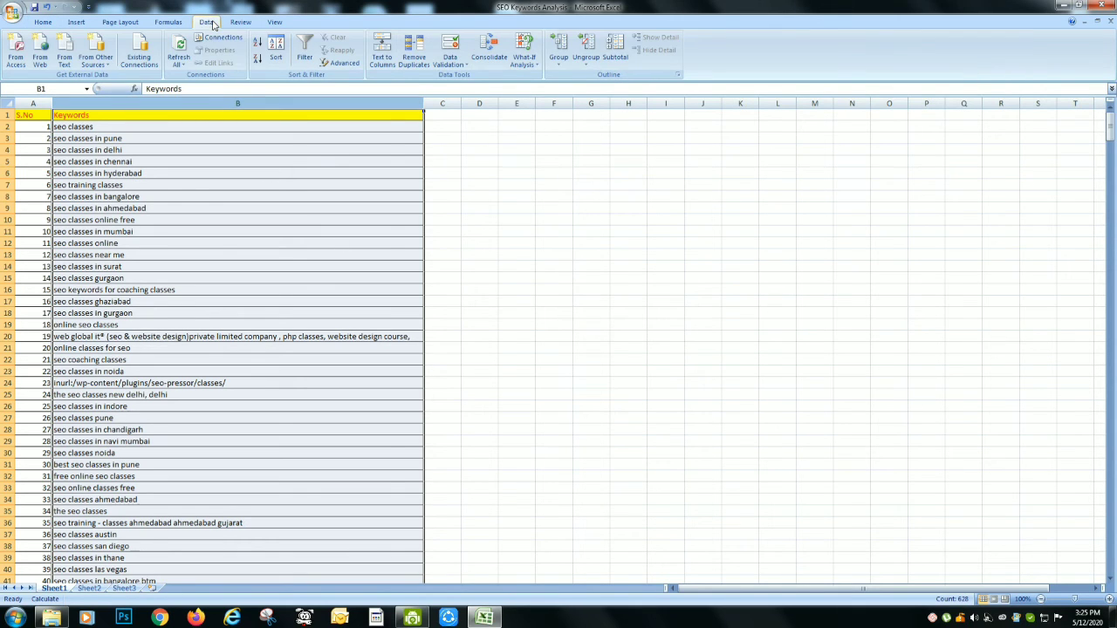
pyautogui.click(414, 50)
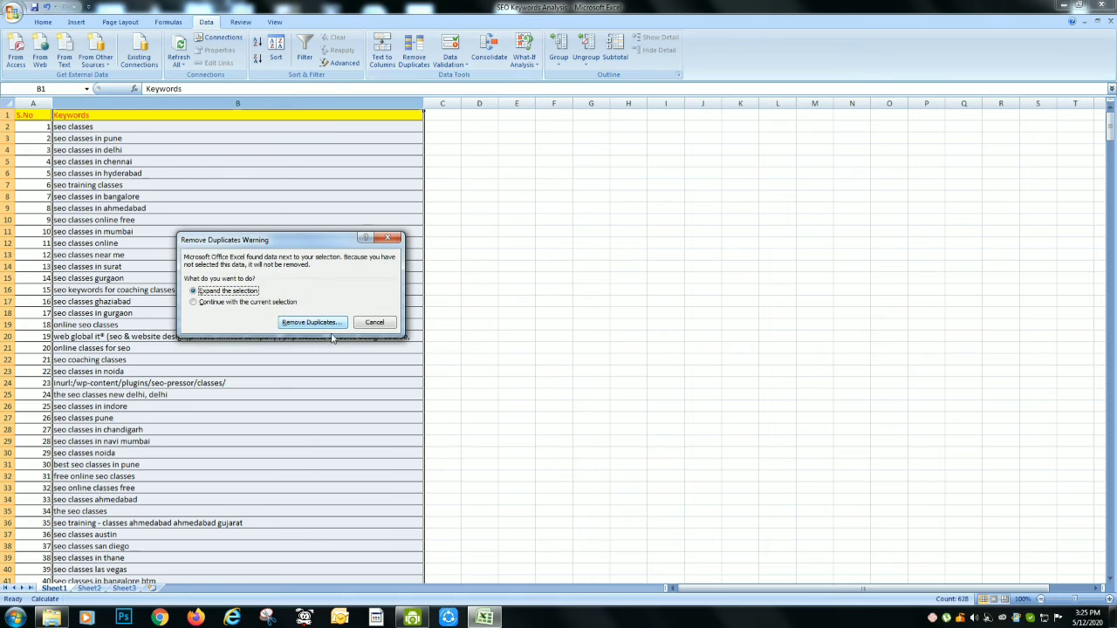
pyautogui.click(322, 323)
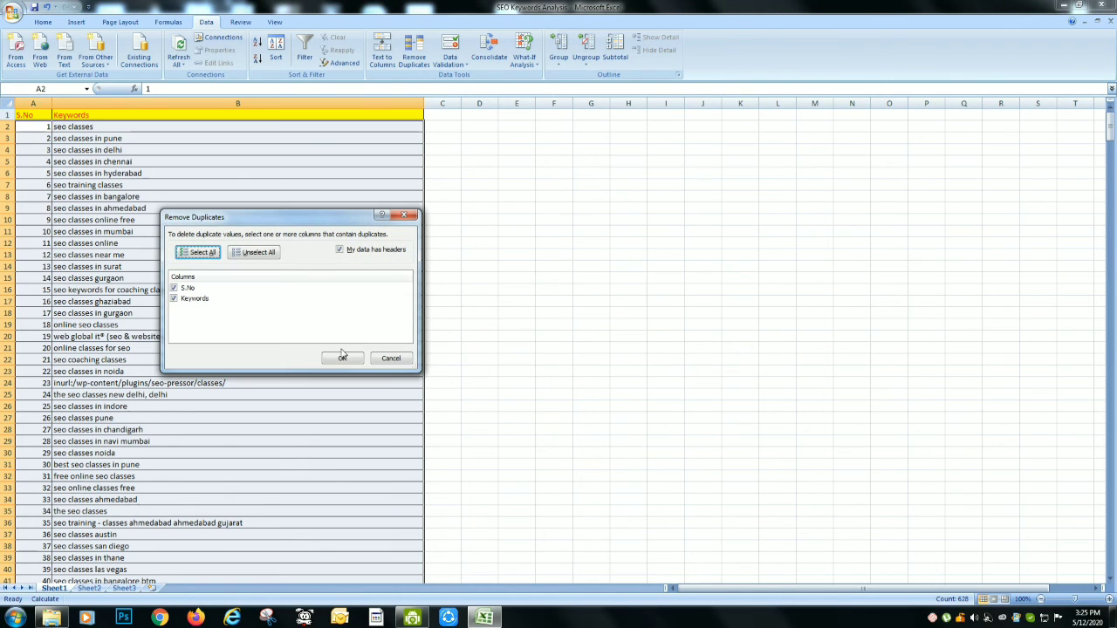
pyautogui.click(342, 360)
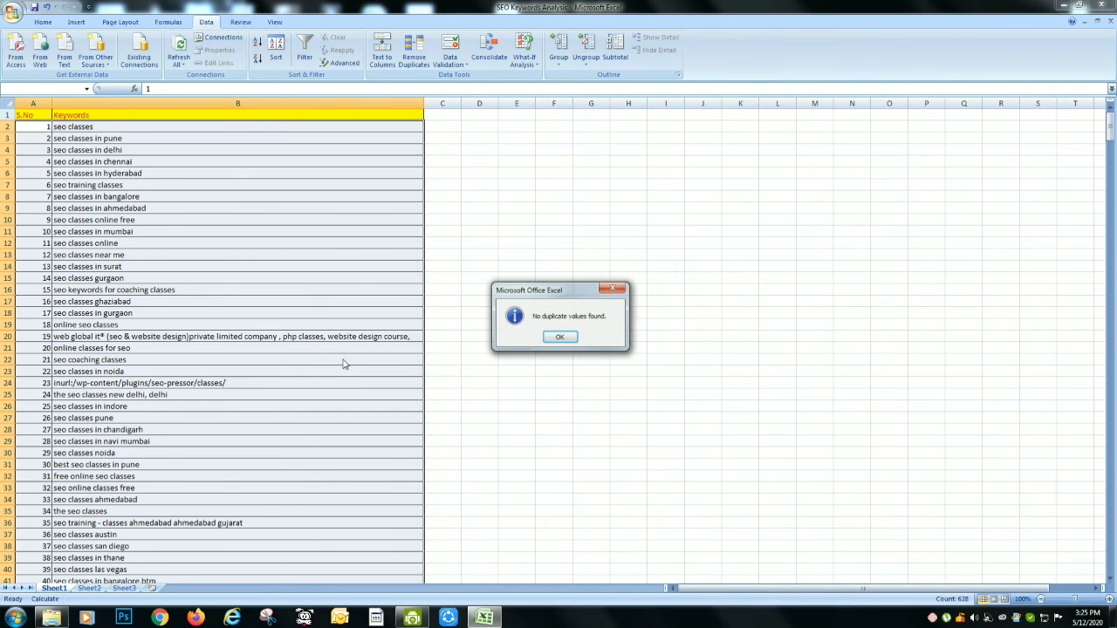
pyautogui.click(559, 338)
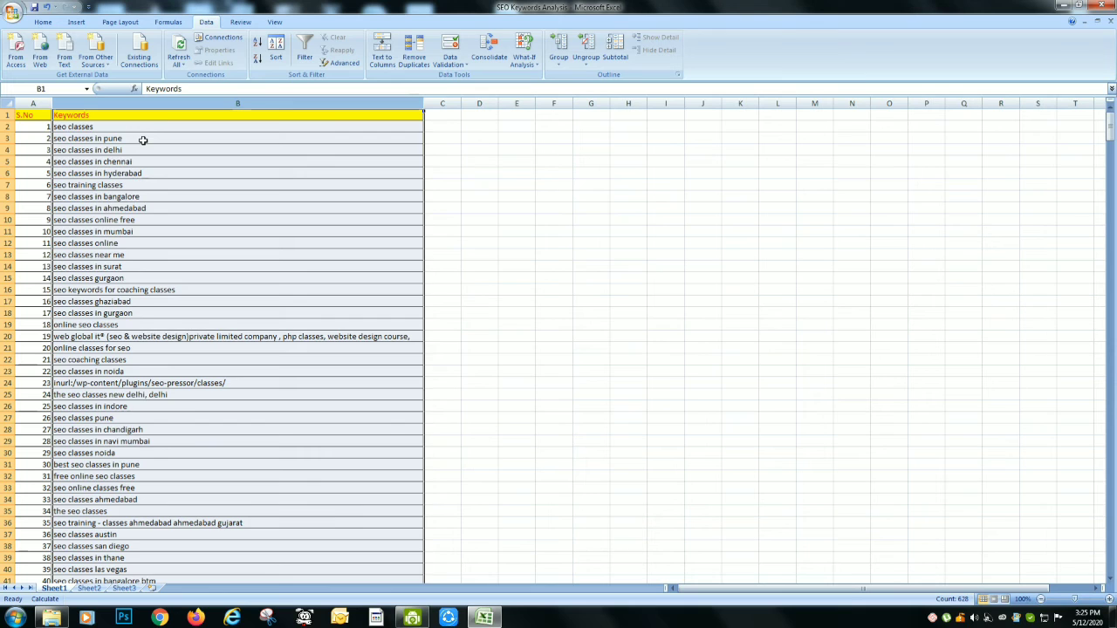
# Examine the Keywords column from its first to its last row to check how far the list extends
pyautogui.click(205, 131)
pyautogui.hotkey('ctrl', 'Down')
pyautogui.hotkey('ctrl', 'Up')
pyautogui.hotkey('ctrl', 'Down')
pyautogui.hotkey('ctrl', 'Up')
pyautogui.hotkey('ctrl', 'Down')
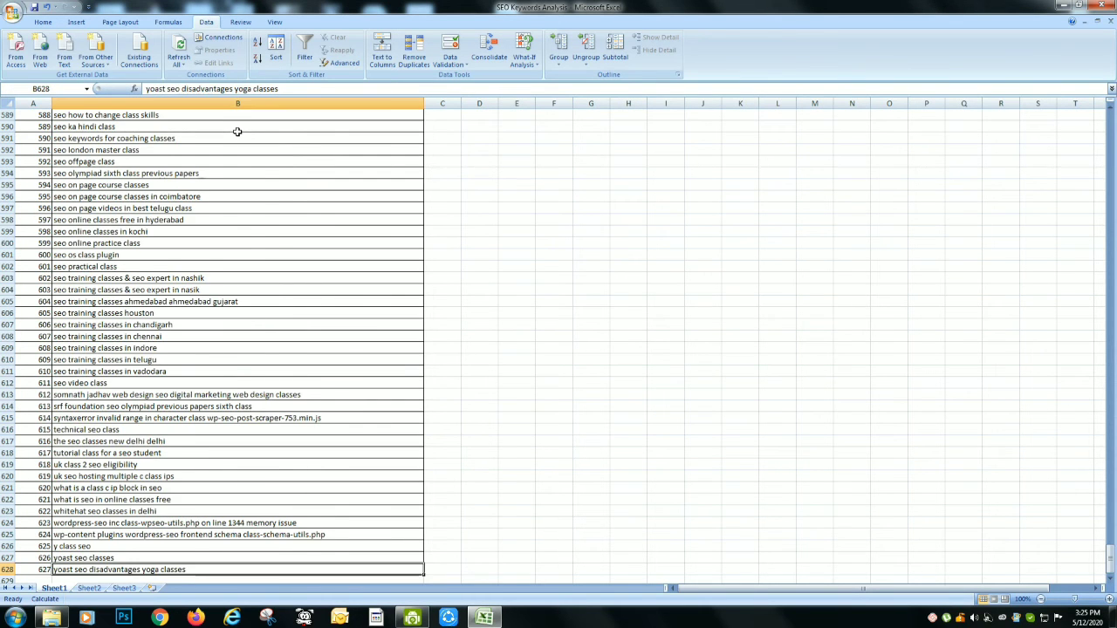
pyautogui.hotkey('ctrl', 'Up')
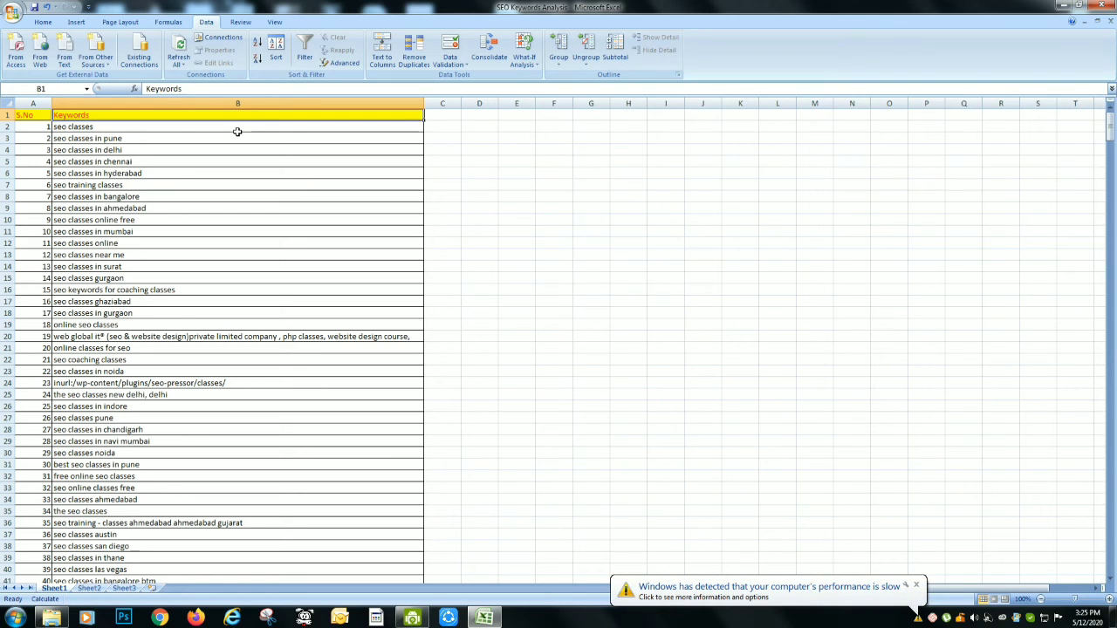
pyautogui.click(916, 584)
pyautogui.click(281, 263)
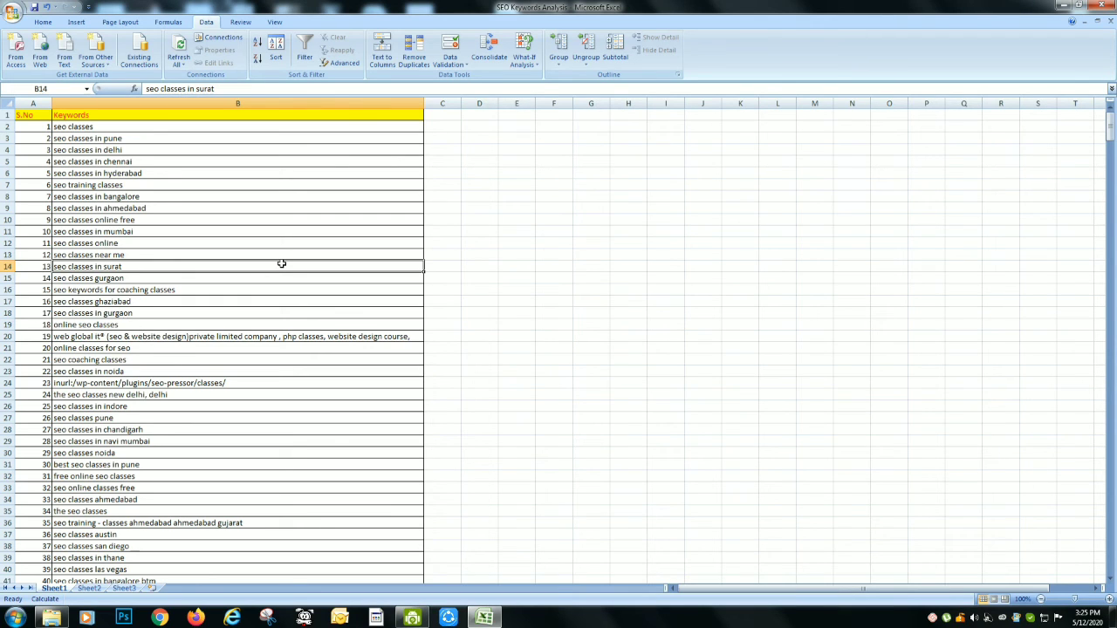
pyautogui.press('Down')
pyautogui.press('Down')
pyautogui.press('Down')
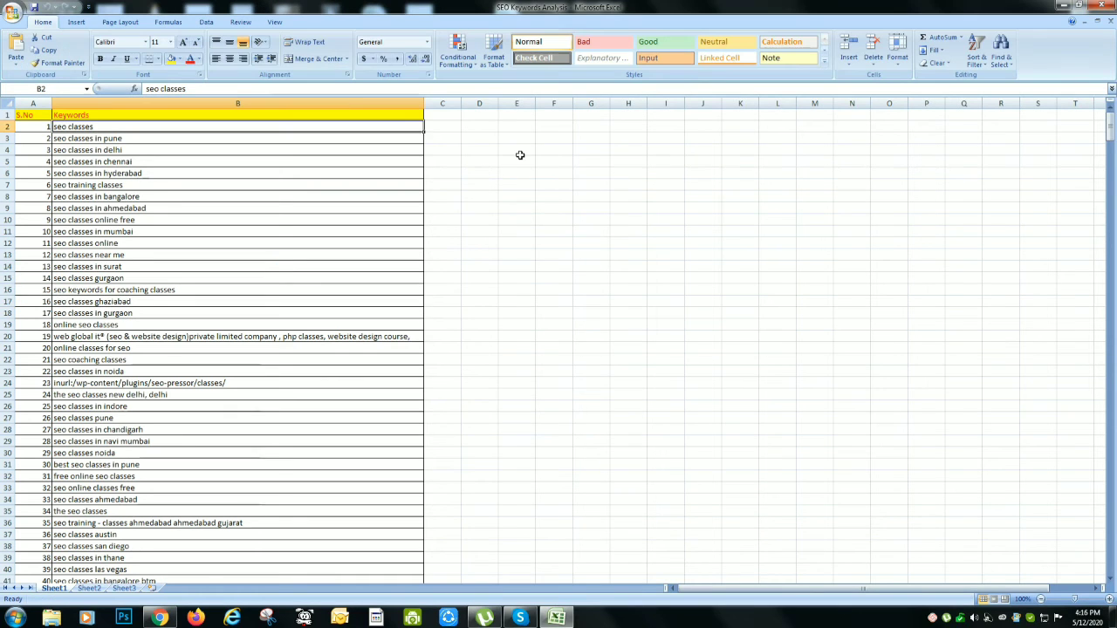
pyautogui.press('Up')
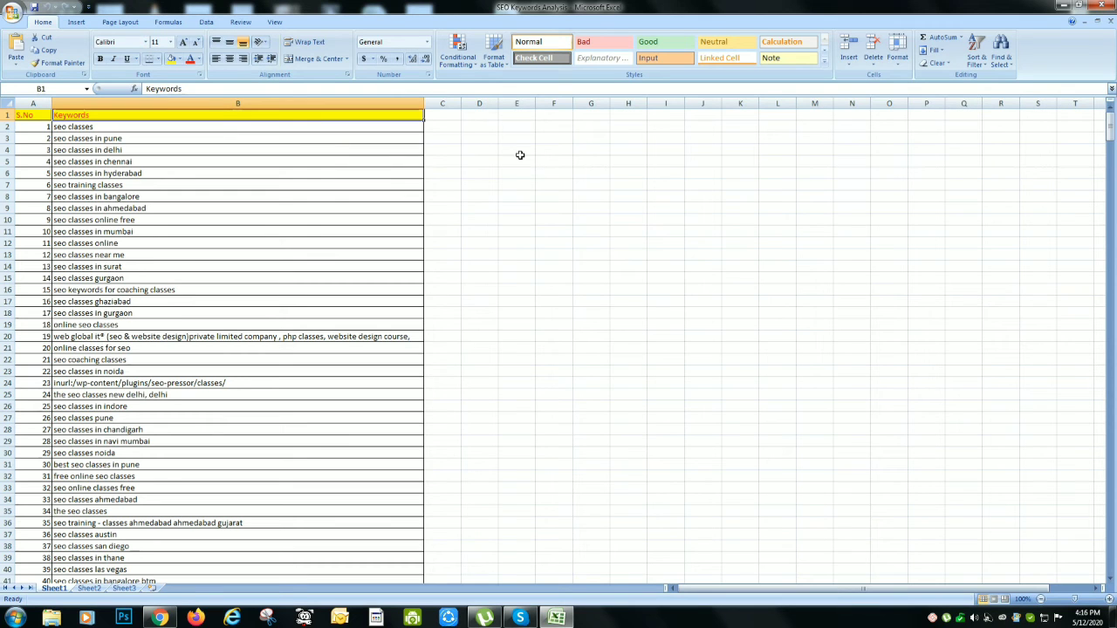
# Turn on filtering for the table headers and filter the Keywords column to text equal to "classes"
pyautogui.hotkey('ctrl', 'shift', 'l')
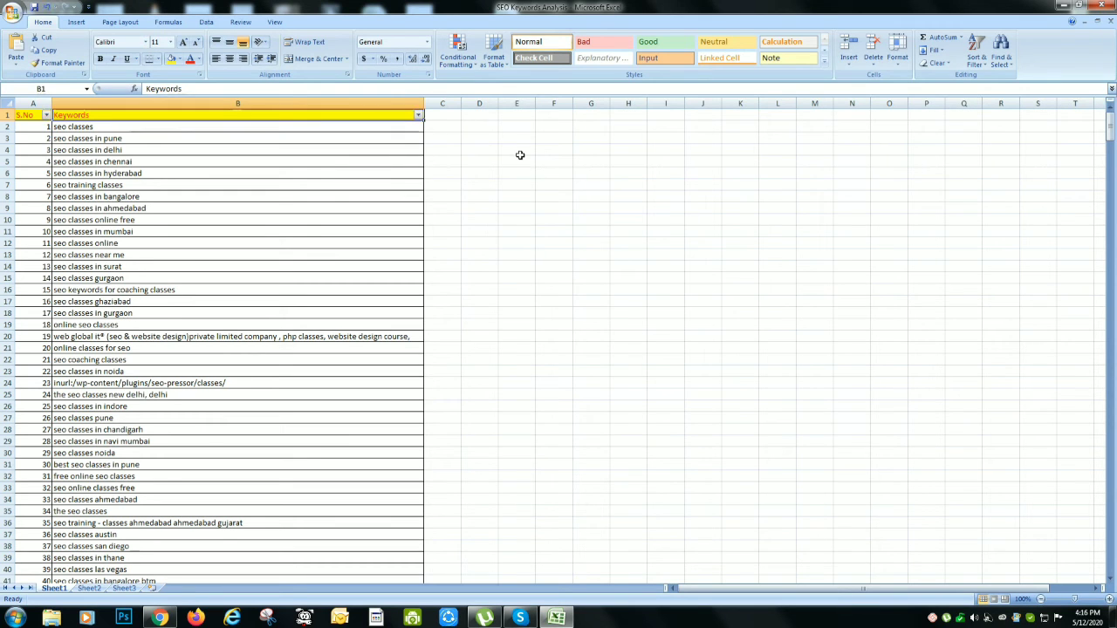
pyautogui.hotkey('alt', 'Down')
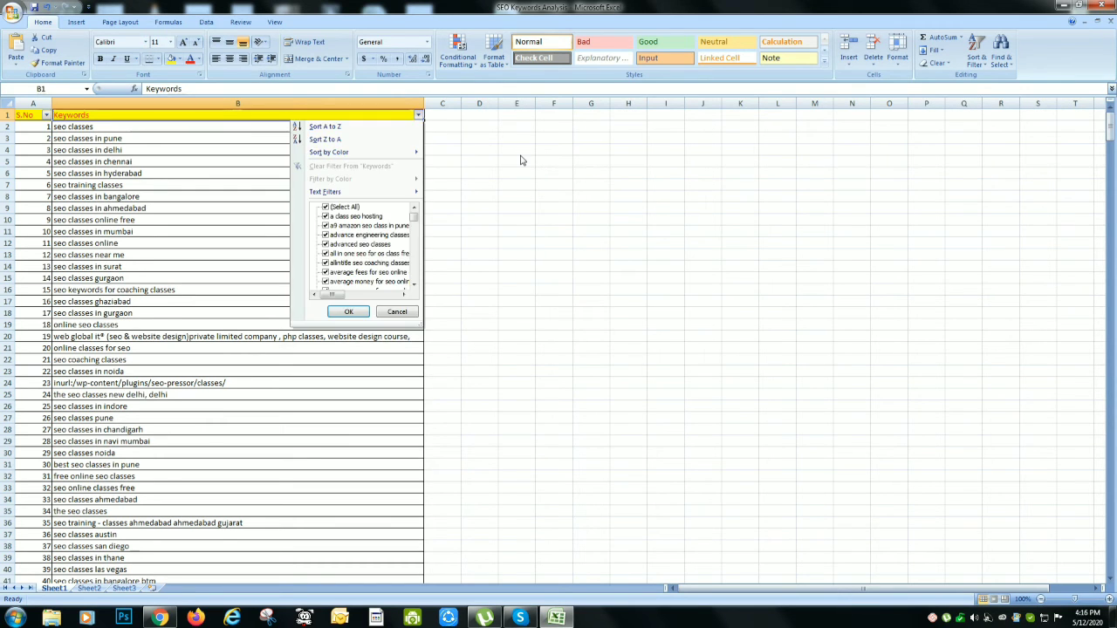
pyautogui.press('Down')
pyautogui.press('Down')
pyautogui.press('Down')
pyautogui.press('Down')
pyautogui.press('Down')
pyautogui.press('Right')
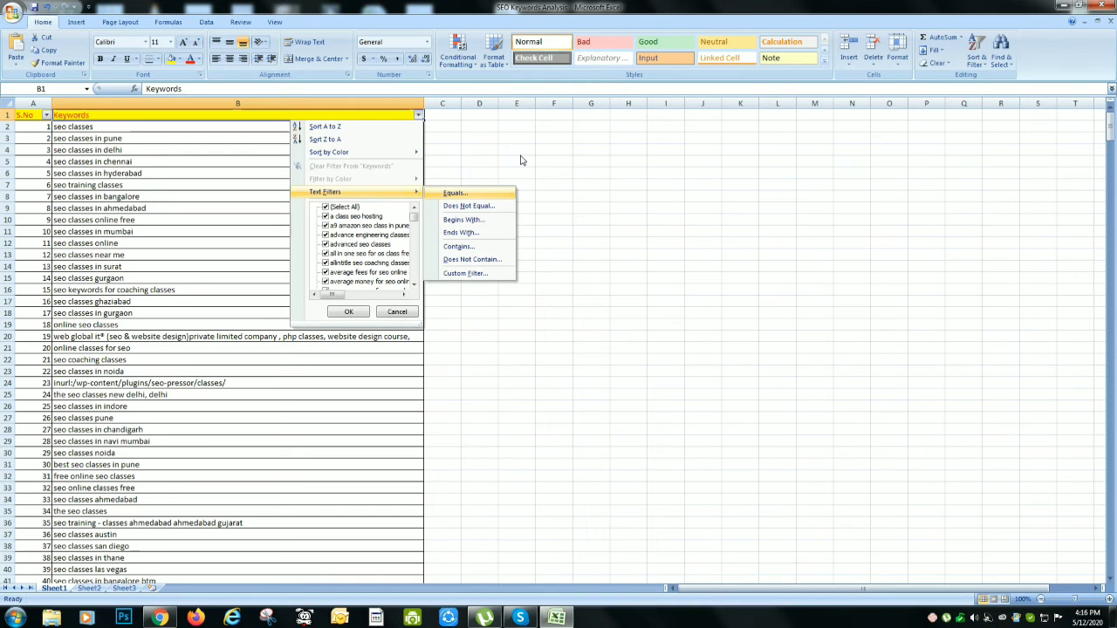
pyautogui.press('Return')
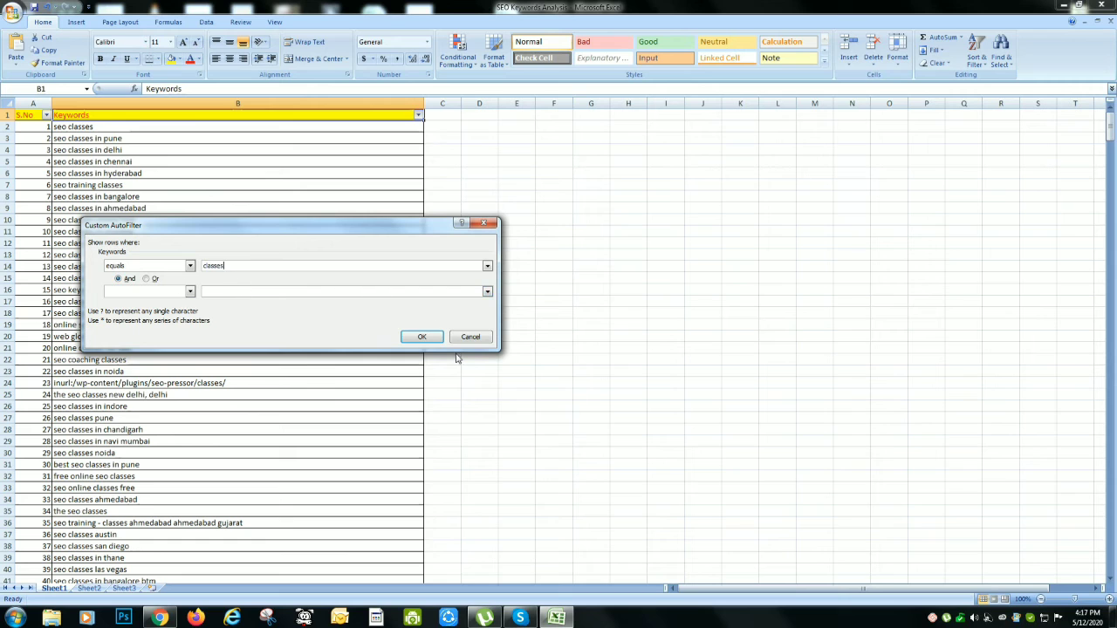
pyautogui.click(427, 338)
# Change the Keywords column's text filter to show entries containing "classes"
pyautogui.click(418, 115)
pyautogui.moveTo(403, 191)
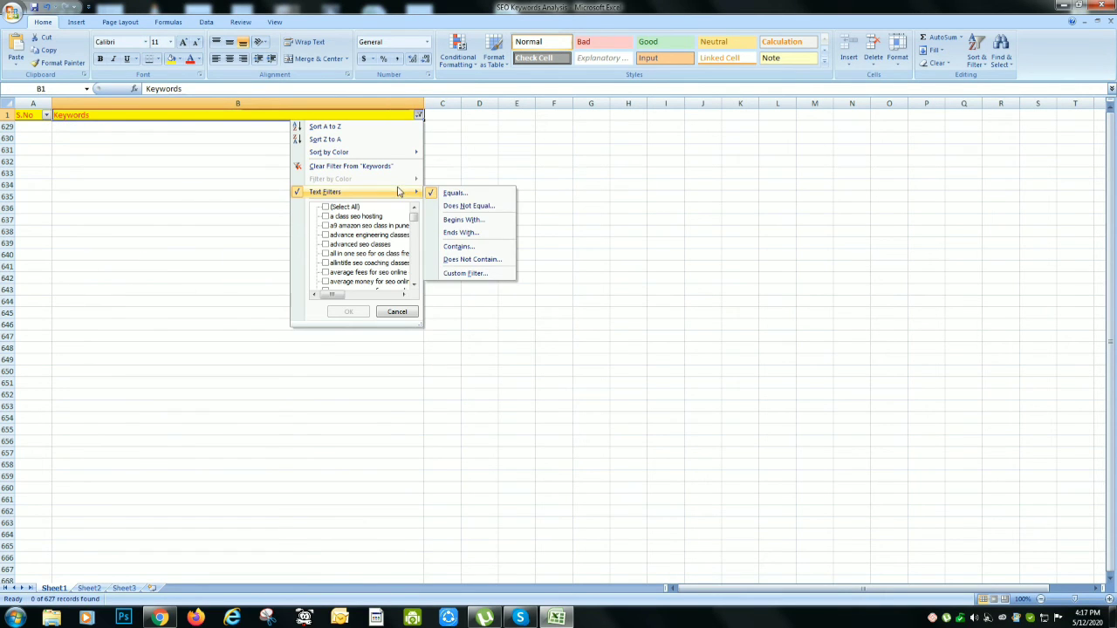
pyautogui.click(493, 247)
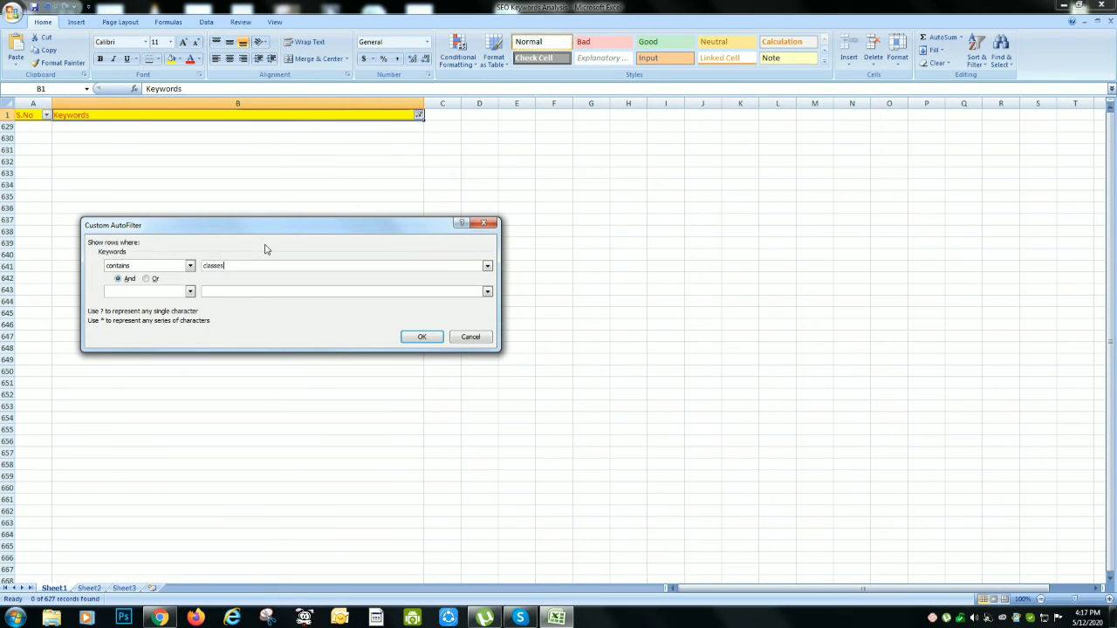
pyautogui.press('Return')
pyautogui.press('Down')
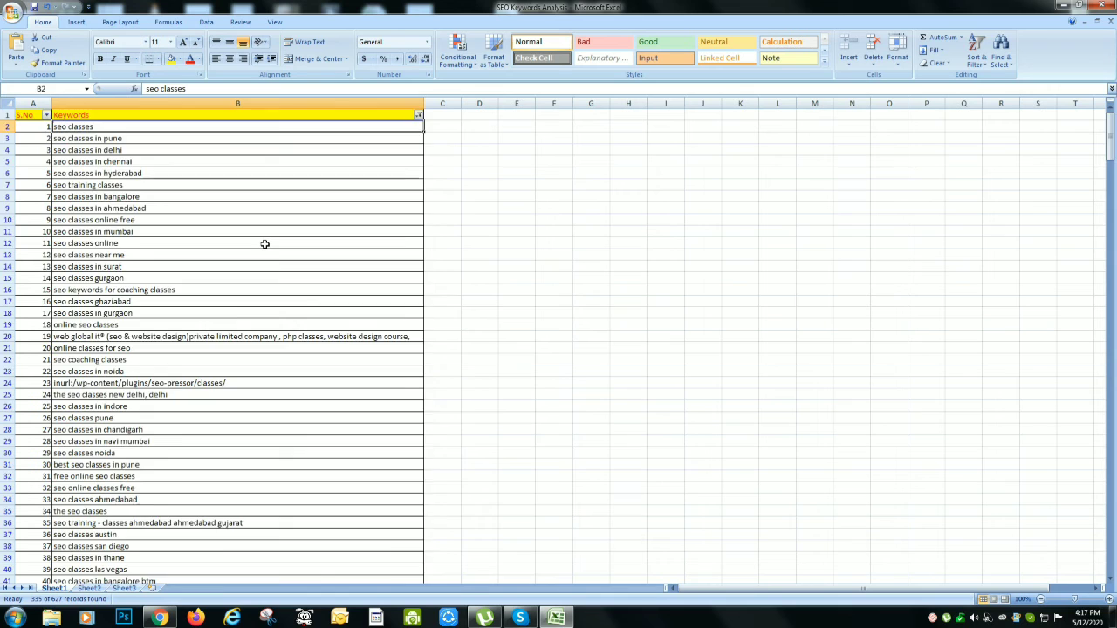
pyautogui.hotkey('ctrl', 'shift', 'Down')
pyautogui.hotkey('ctrl', 'c')
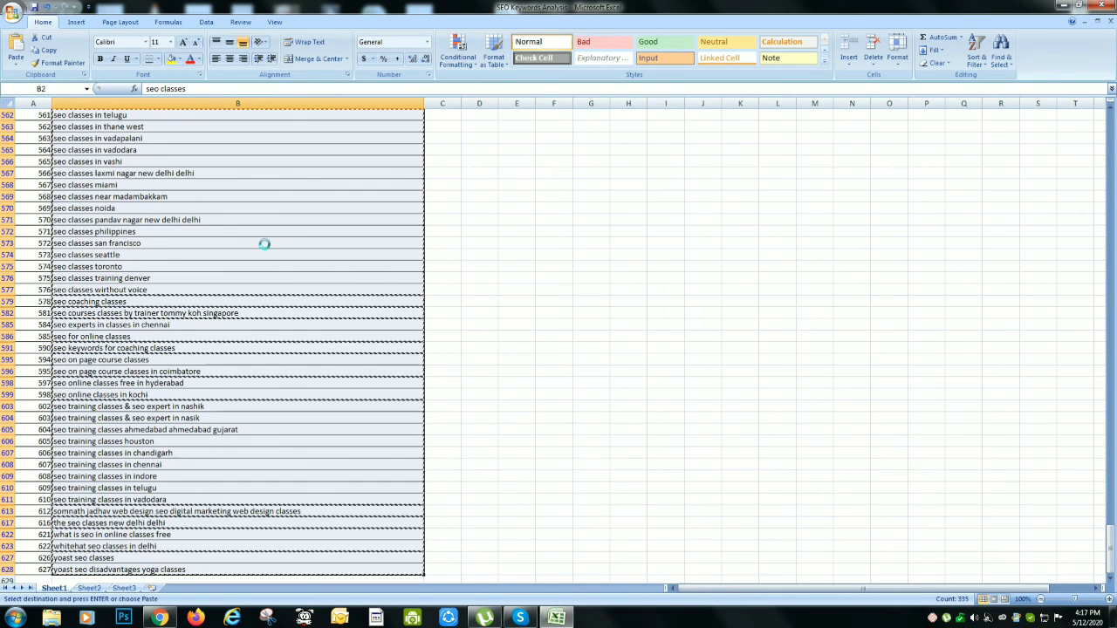
# Enter the header "Primary Keywords or Transactional Keywords" in cell D1 and autofit the width of column D
pyautogui.hotkey('ctrl', 'Up')
pyautogui.press('Right')
pyautogui.press('Right')
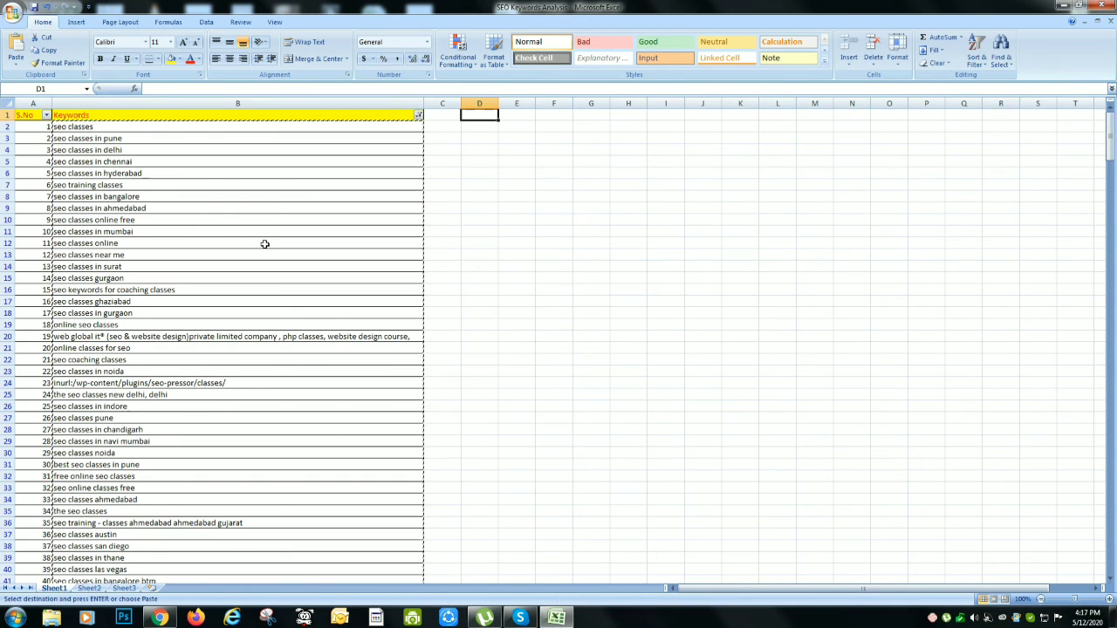
pyautogui.write('Prima')
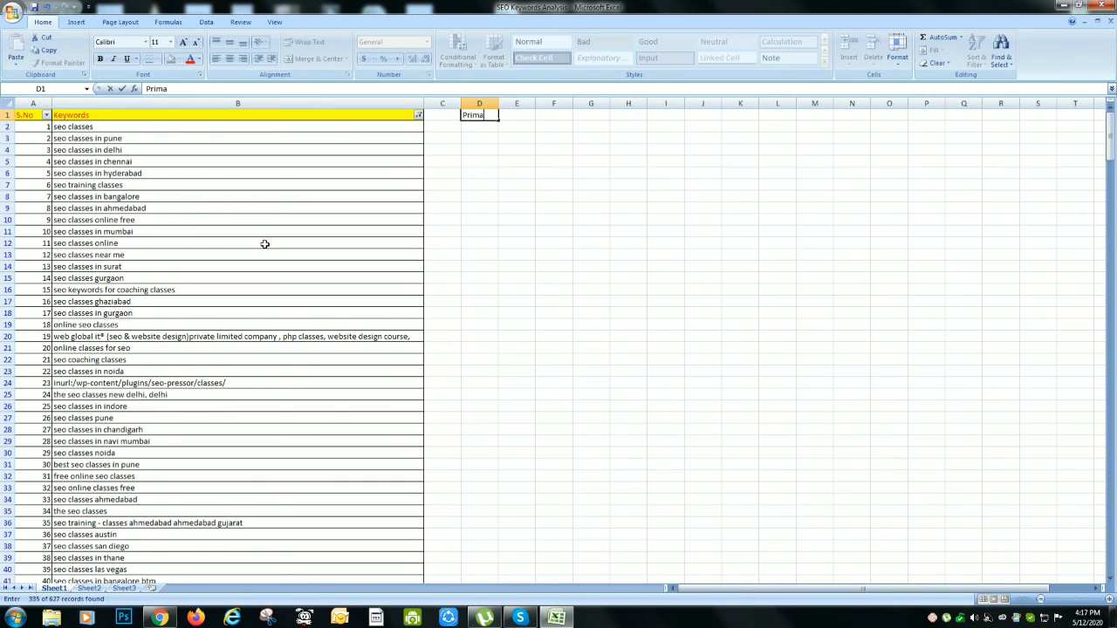
pyautogui.write('ry Keywords or Transacti')
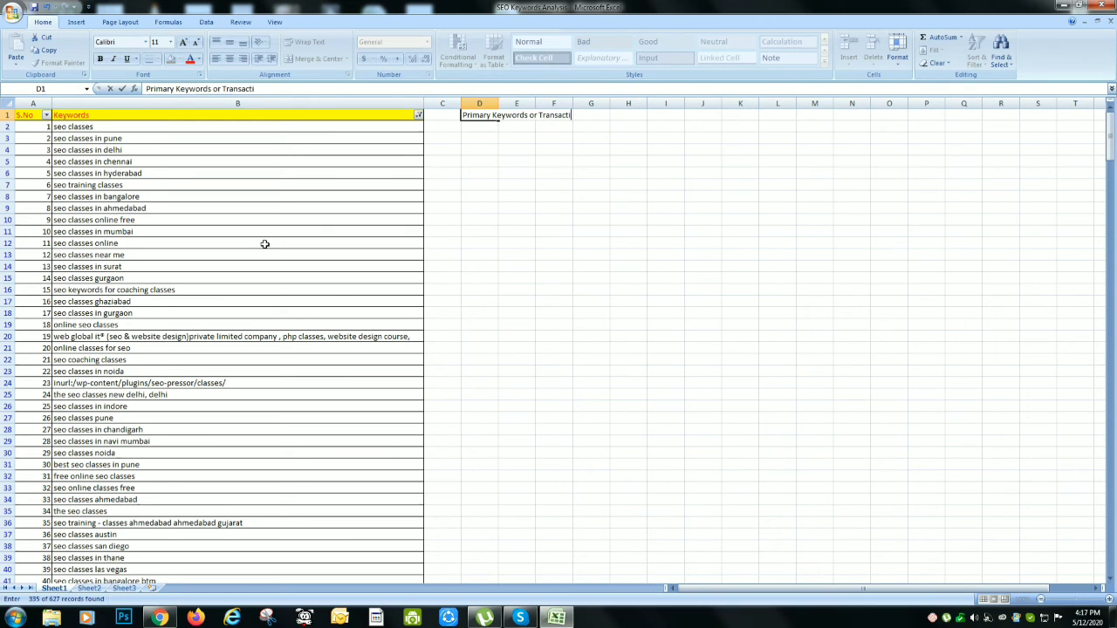
pyautogui.write('onal Keywor')
pyautogui.press('Return')
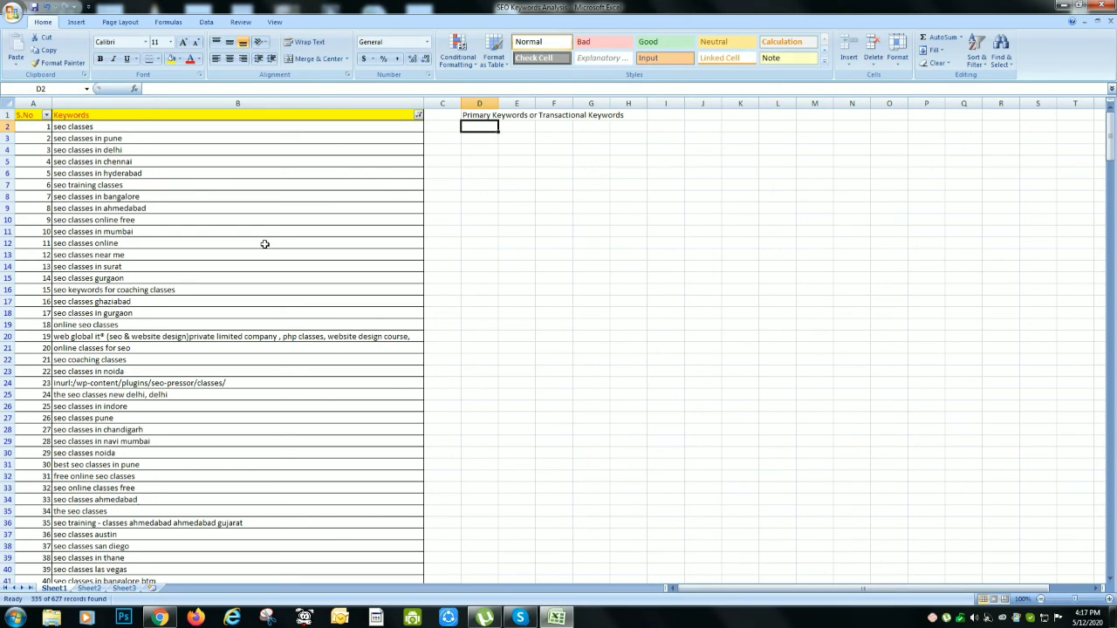
pyautogui.doubleClick(498, 103)
# Copy the filtered keywords from column B, starting at B2, and paste them into column D from cell D2
pyautogui.click(232, 118)
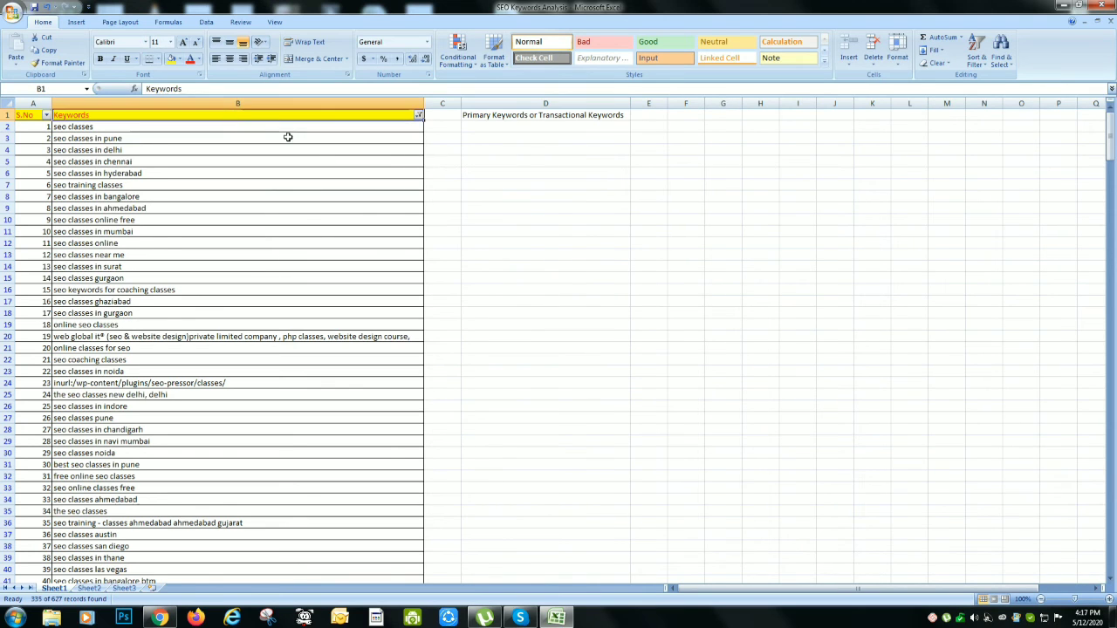
pyautogui.click(571, 117)
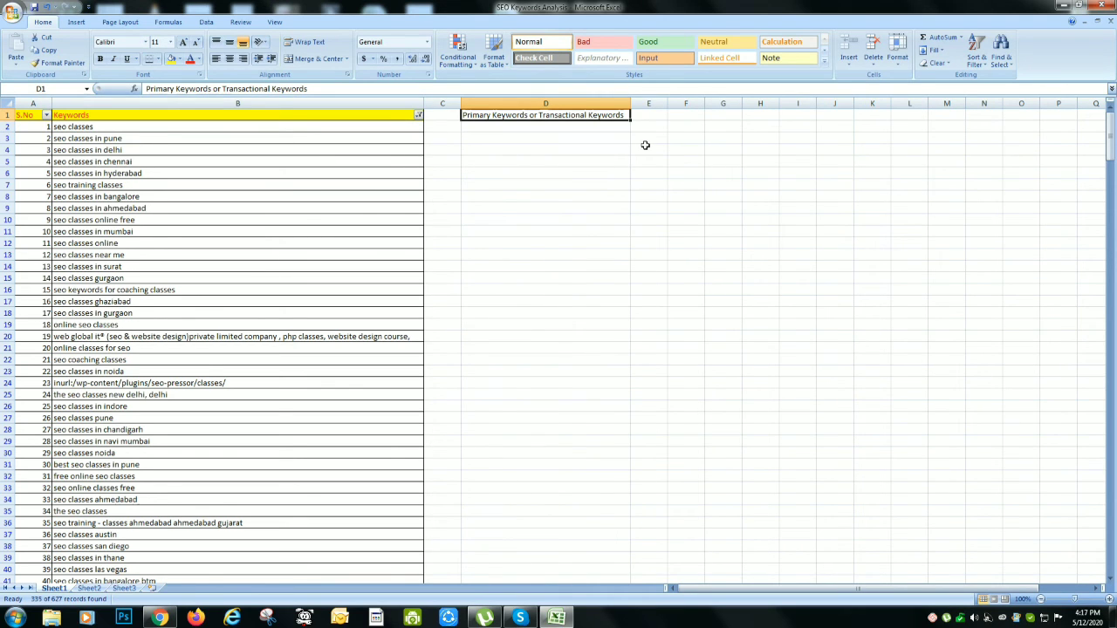
pyautogui.press('Left')
pyautogui.press('Left')
pyautogui.press('Down')
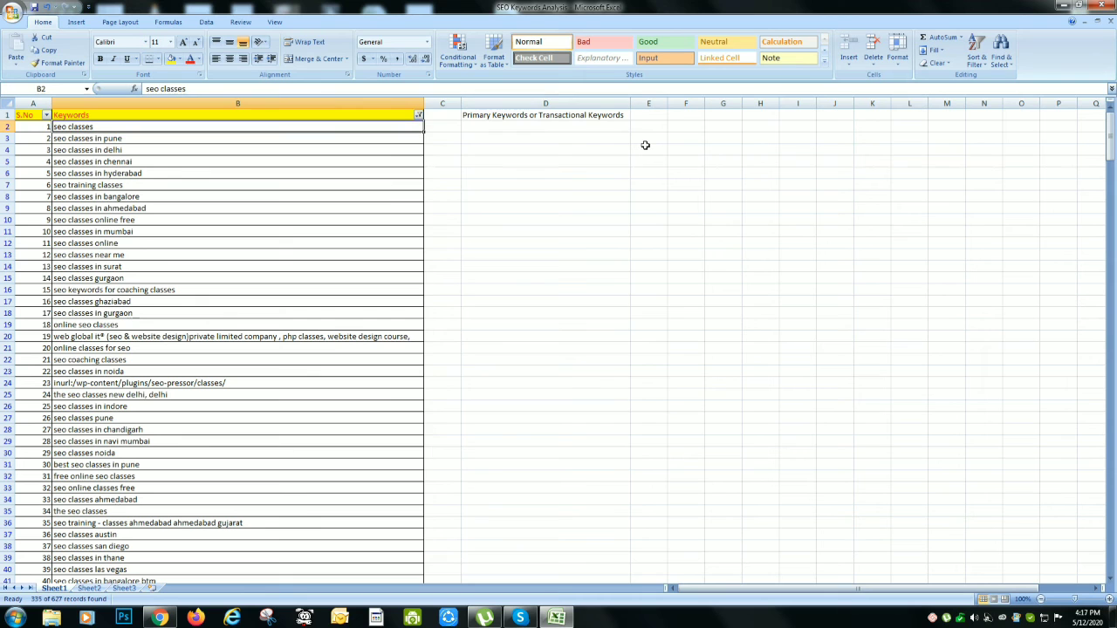
pyautogui.hotkey('ctrl', 'shift', 'Down')
pyautogui.hotkey('ctrl', 'c')
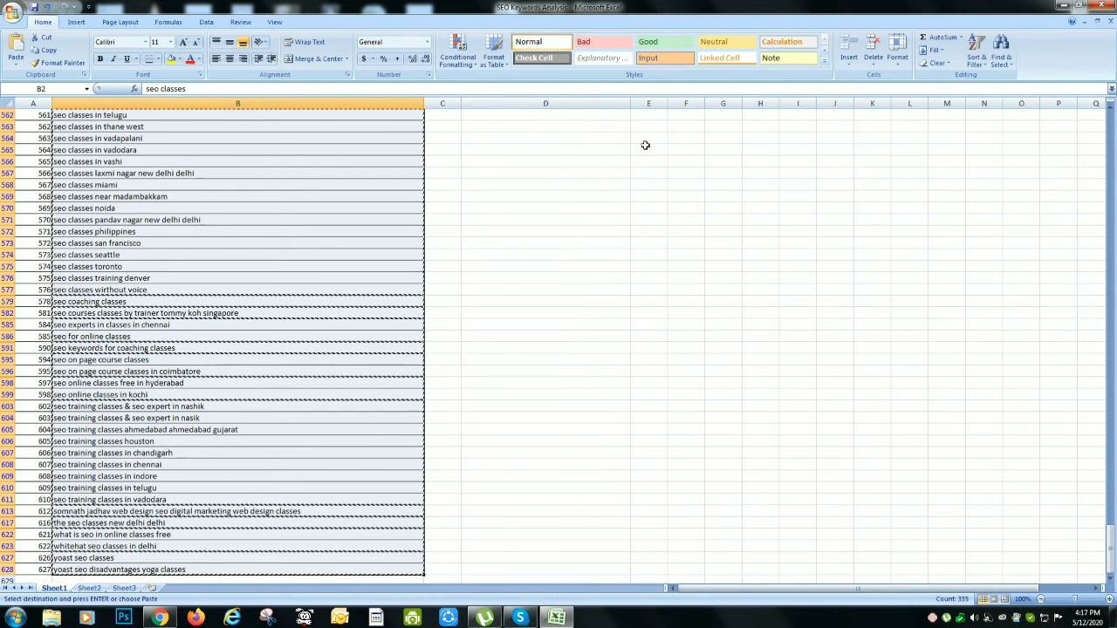
pyautogui.press('Up')
pyautogui.press('Right')
pyautogui.press('Right')
pyautogui.press('Down')
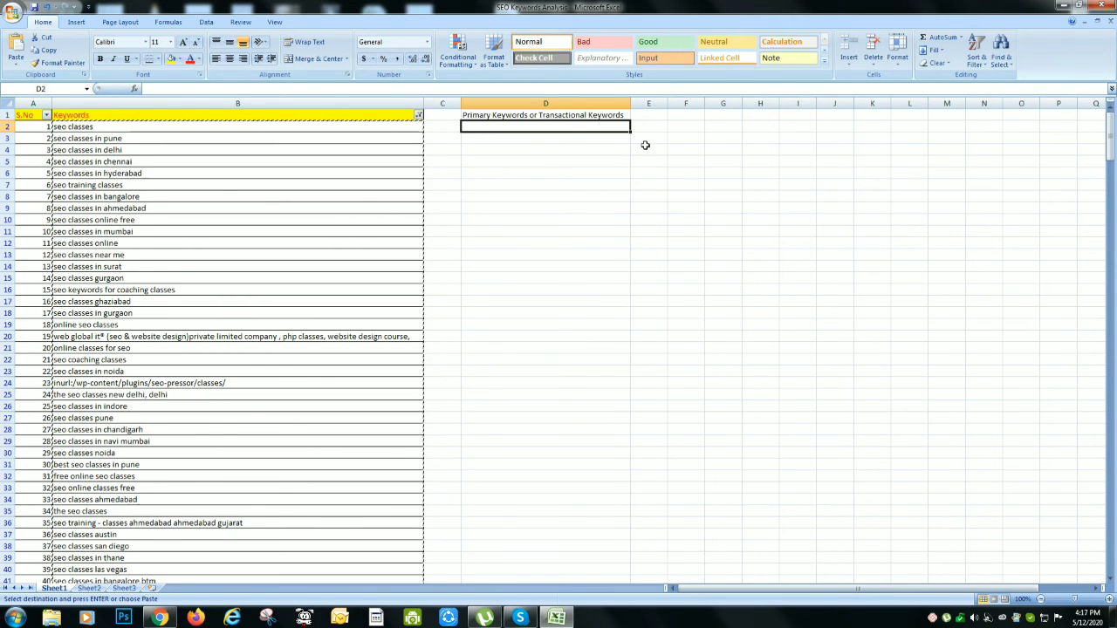
pyautogui.hotkey('ctrl', 'v')
# Delete the filtered "classes" keywords from column B and turn off the filter to check the remaining rows
pyautogui.press('Left')
pyautogui.press('Left')
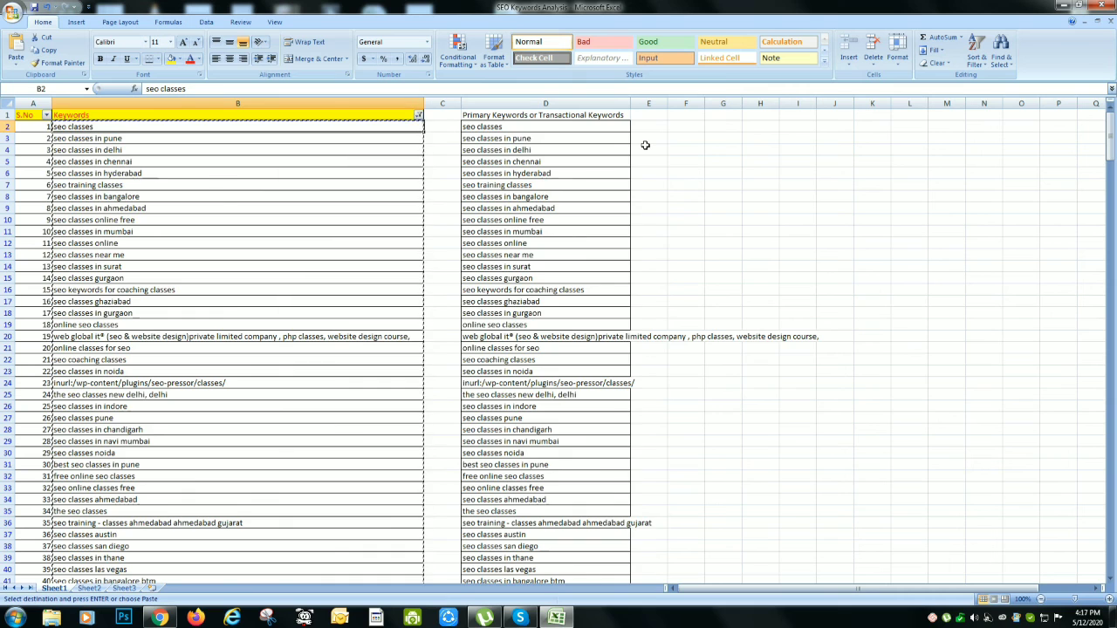
pyautogui.hotkey('ctrl', 'shift', 'Down')
pyautogui.press('Delete')
pyautogui.press('Up')
pyautogui.hotkey('ctrl', 'shift', 'l')
pyautogui.press('Down')
pyautogui.hotkey('ctrl', 'Down')
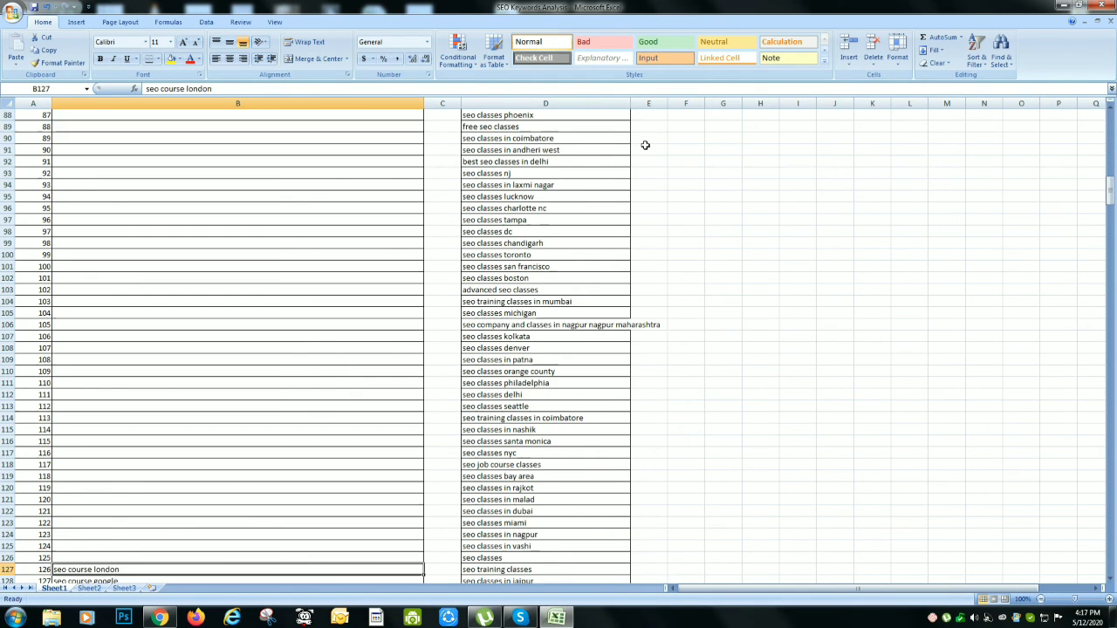
pyautogui.scroll(-7, 644, 144)
pyautogui.hotkey('ctrl', 'Up')
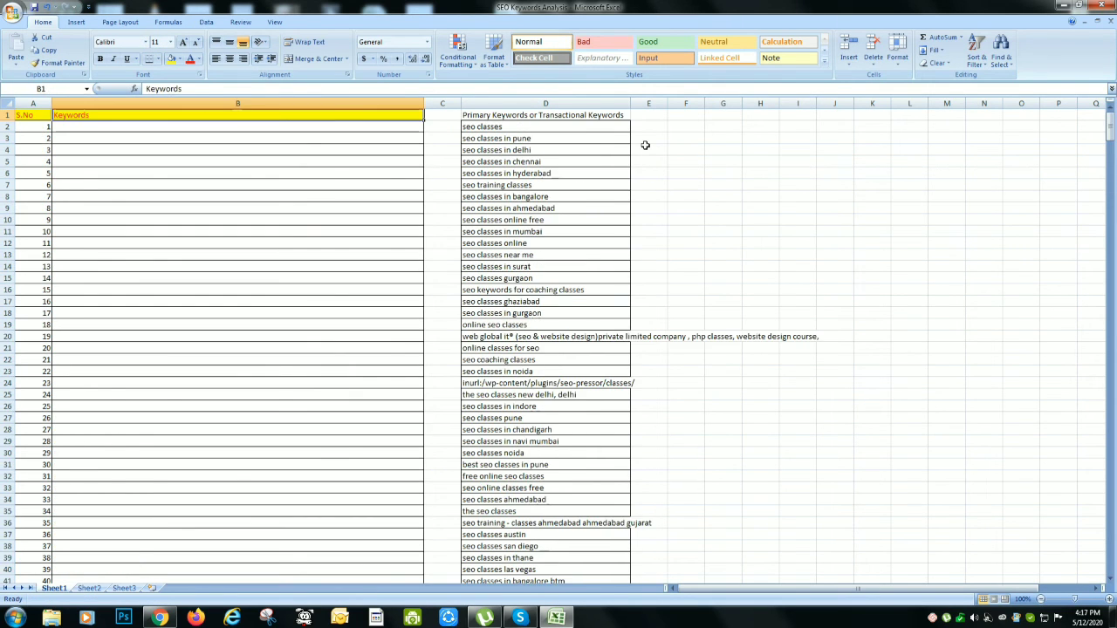
# Copy the whole Primary Keywords or Transactional Keywords column and paste it into column B of a new blank workbook
pyautogui.press('Right')
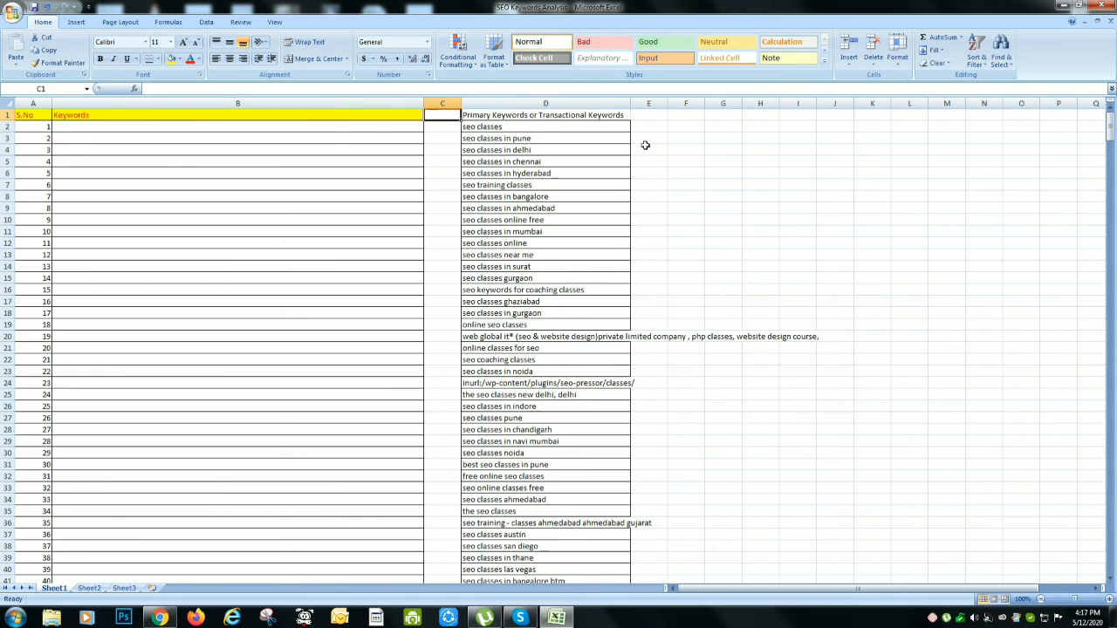
pyautogui.click(552, 102)
pyautogui.hotkey('ctrl', 'c')
pyautogui.hotkey('ctrl', 'n')
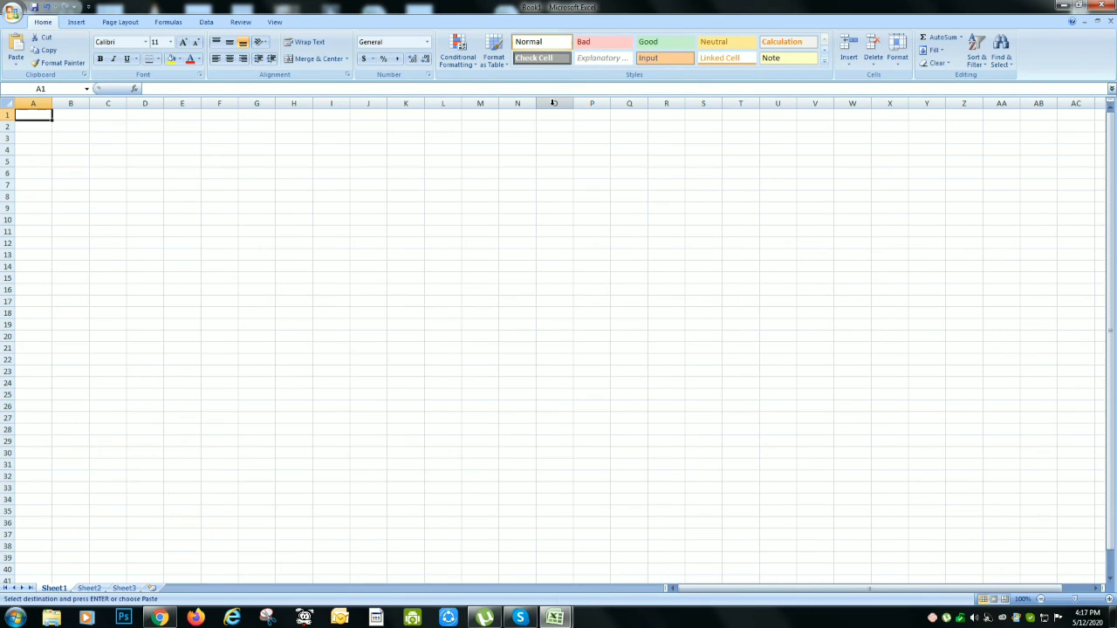
pyautogui.press('Right')
pyautogui.press('Right')
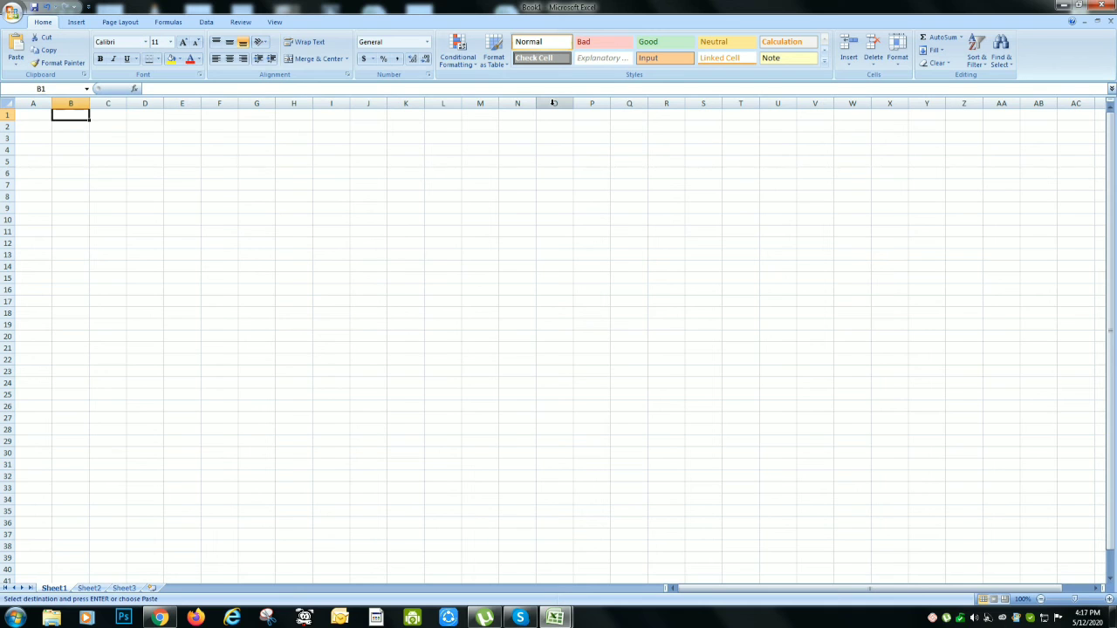
pyautogui.hotkey('ctrl', 'v')
# Return to the SEO Keywords Analysis workbook and undo the filter removal and the deletion of the filtered keywords
pyautogui.hotkey('ctrl', 'Tab')
pyautogui.press('Left')
pyautogui.press('Left')
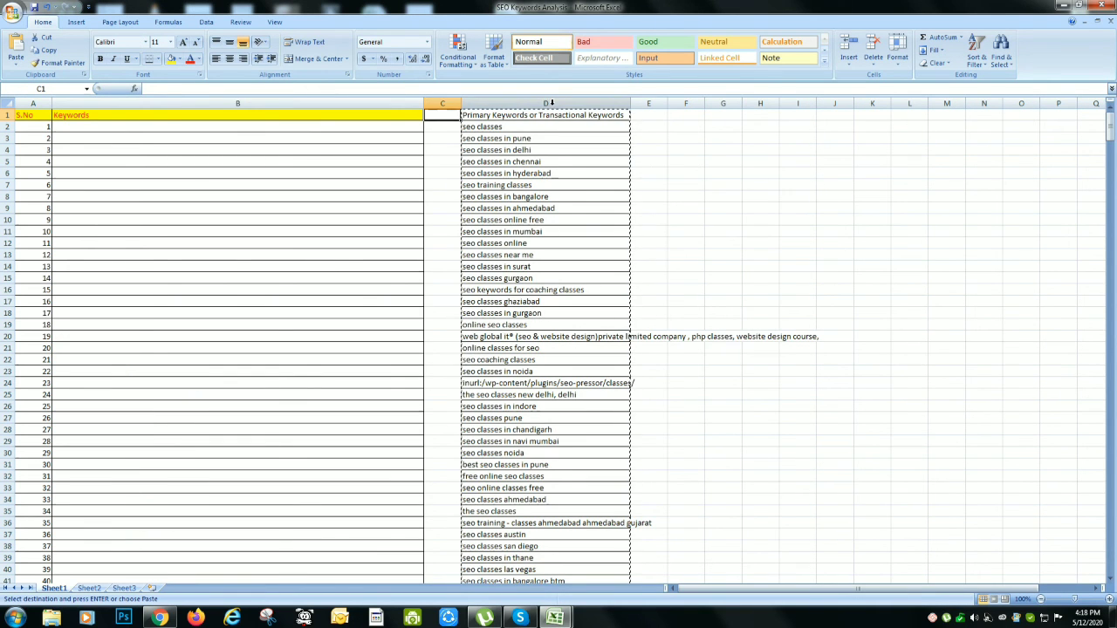
pyautogui.hotkey('ctrl', 'shift', 'l')
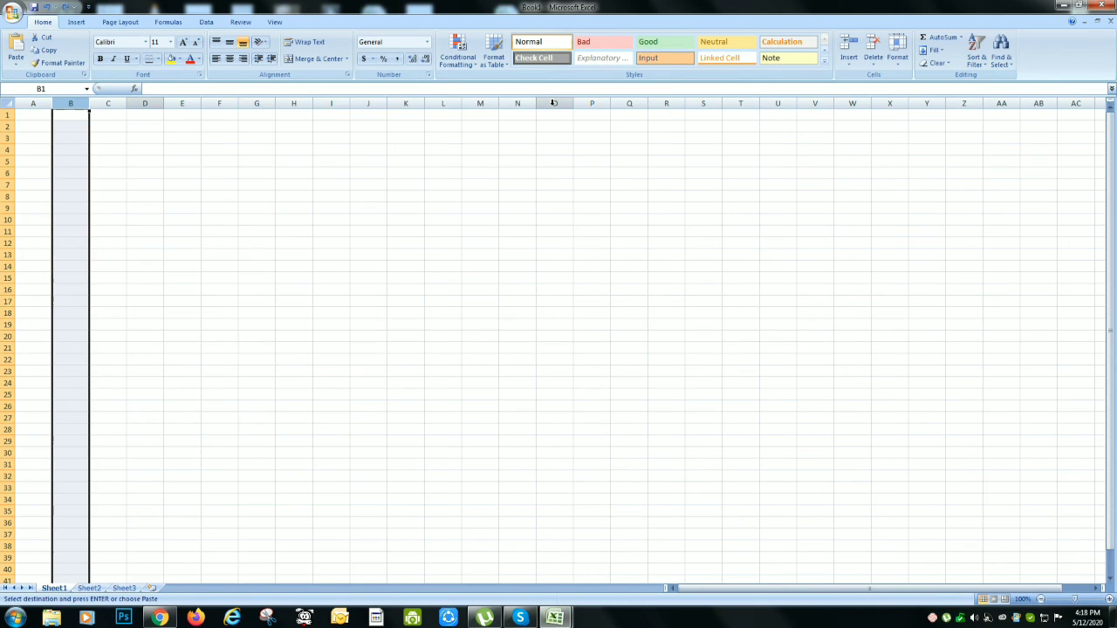
pyautogui.press('Down')
pyautogui.hotkey('ctrl', 'v')
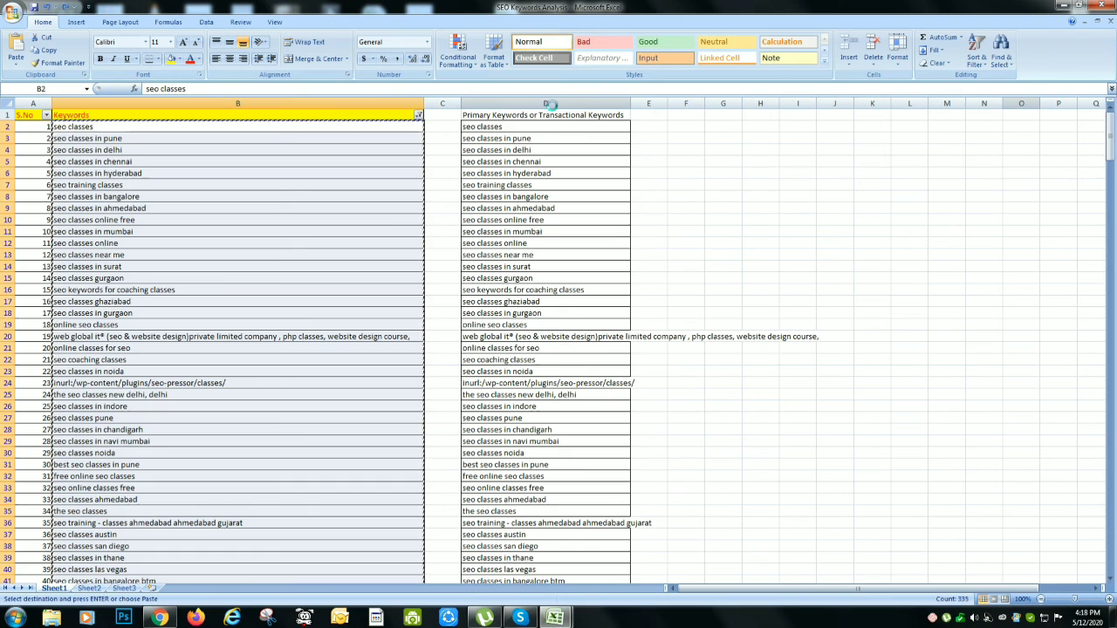
# Delete the entire filtered "classes" keyword rows from row 2 down and turn off the filter
pyautogui.hotkey('shift', 'space')
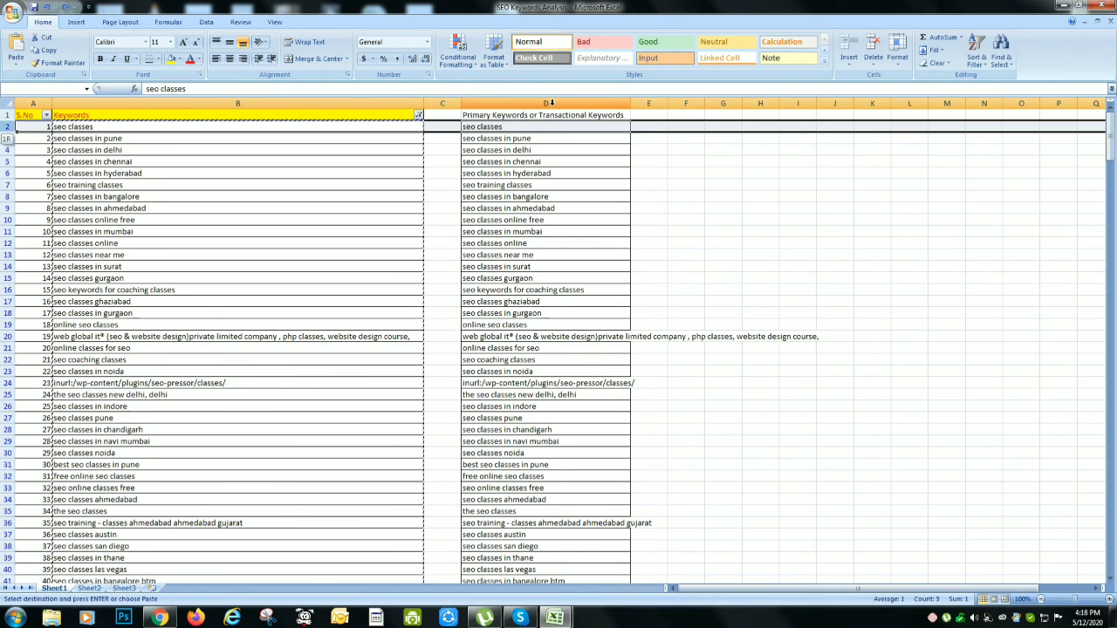
pyautogui.hotkey('ctrl', 'shift', 'Down')
pyautogui.hotkey('ctrl', '-')
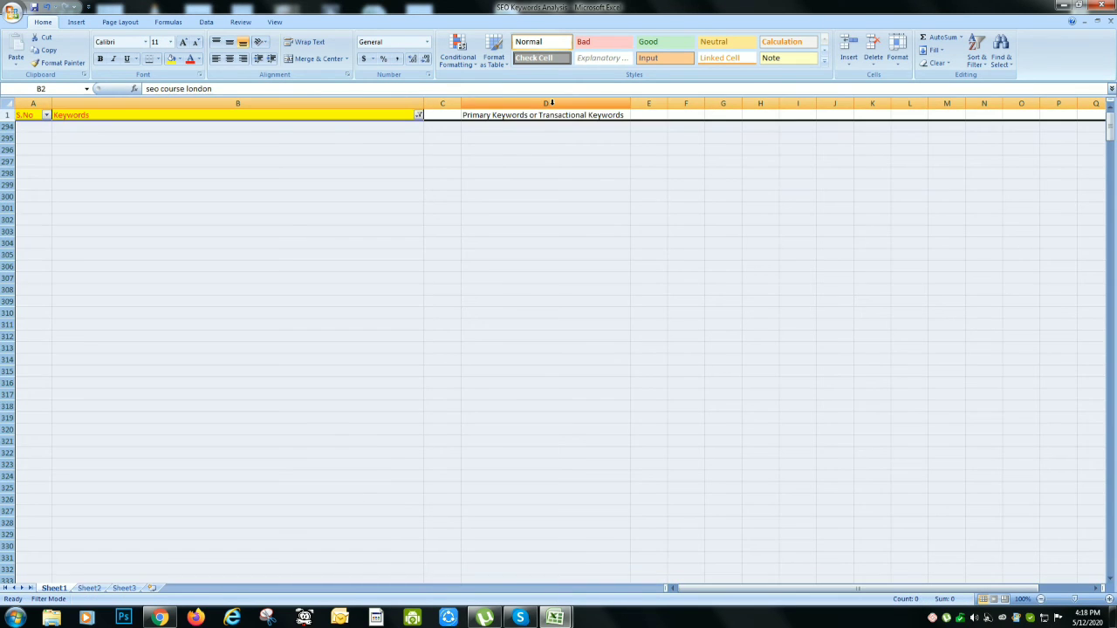
pyautogui.press('Up')
pyautogui.hotkey('ctrl', 'shift', 'l')
pyautogui.press('Left')
pyautogui.press('Right')
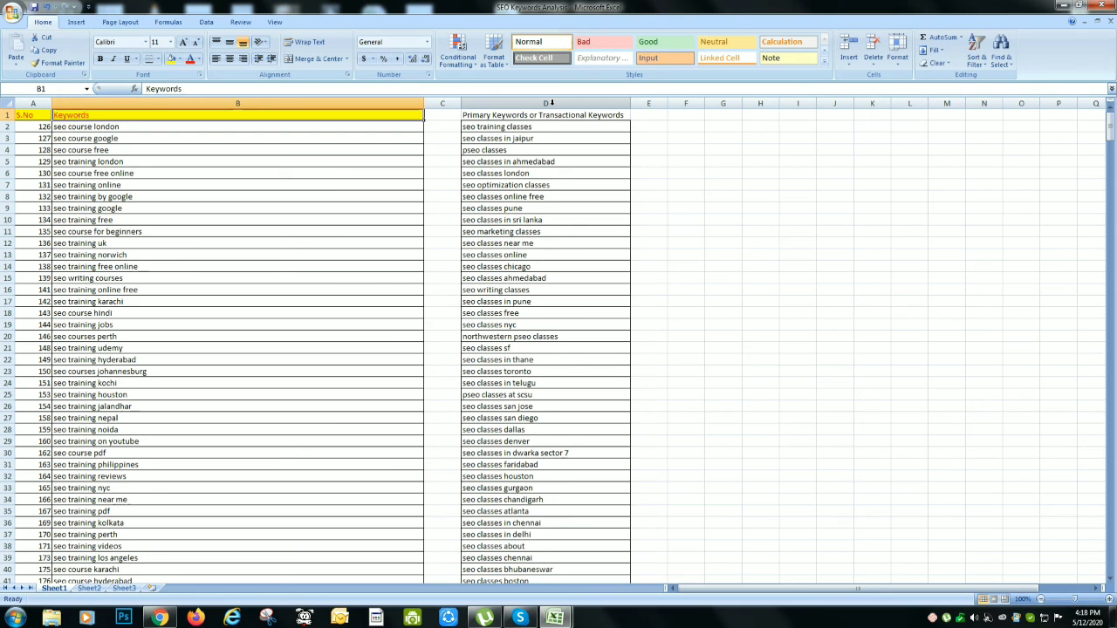
# Delete the whole Primary Keywords or Transactional Keywords column from the sheet
pyautogui.press('Right')
pyautogui.press('Right')
pyautogui.press('Right')
pyautogui.click(551, 103)
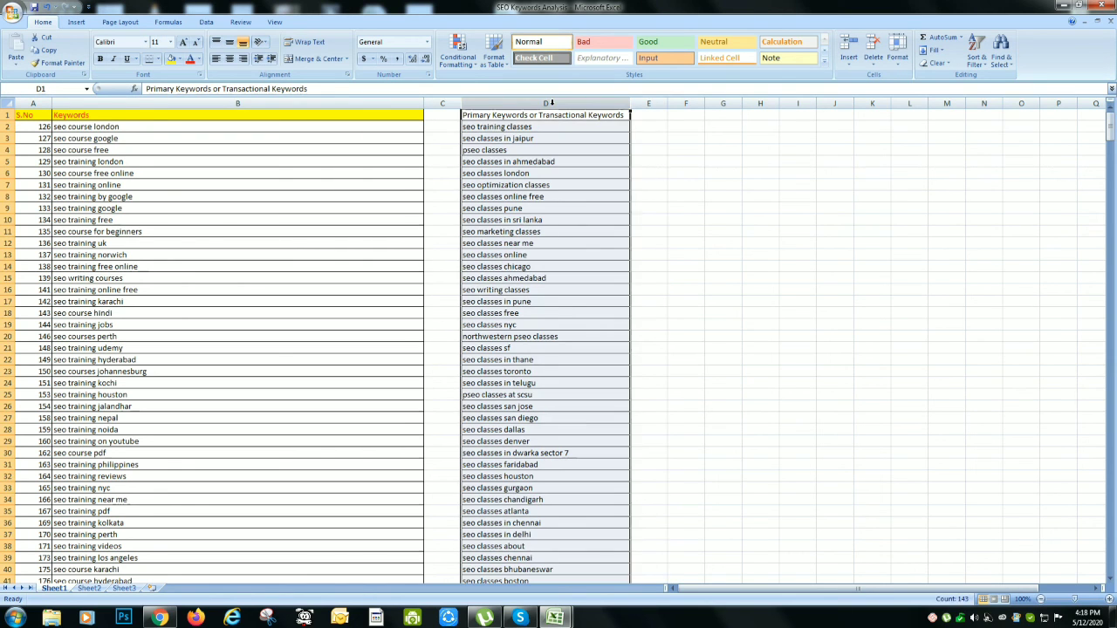
pyautogui.hotkey('ctrl', '-')
# Review the remaining course and training keywords in column B for phrases that name a location
pyautogui.press('Left')
pyautogui.press('Left')
pyautogui.press('Left')
pyautogui.press('Down')
pyautogui.press('Right')
pyautogui.hotkey('ctrl', 'Down')
pyautogui.hotkey('ctrl', 'Up')
pyautogui.press('Down')
pyautogui.press('Down')
pyautogui.press('Down')
pyautogui.press('Down')
pyautogui.press('Down')
pyautogui.press('Down')
pyautogui.press('Down')
pyautogui.press('Down')
pyautogui.press('Down')
pyautogui.press('Down')
pyautogui.press('Down')
pyautogui.press('Down')
pyautogui.press('Up')
pyautogui.press('Up')
pyautogui.press('Up')
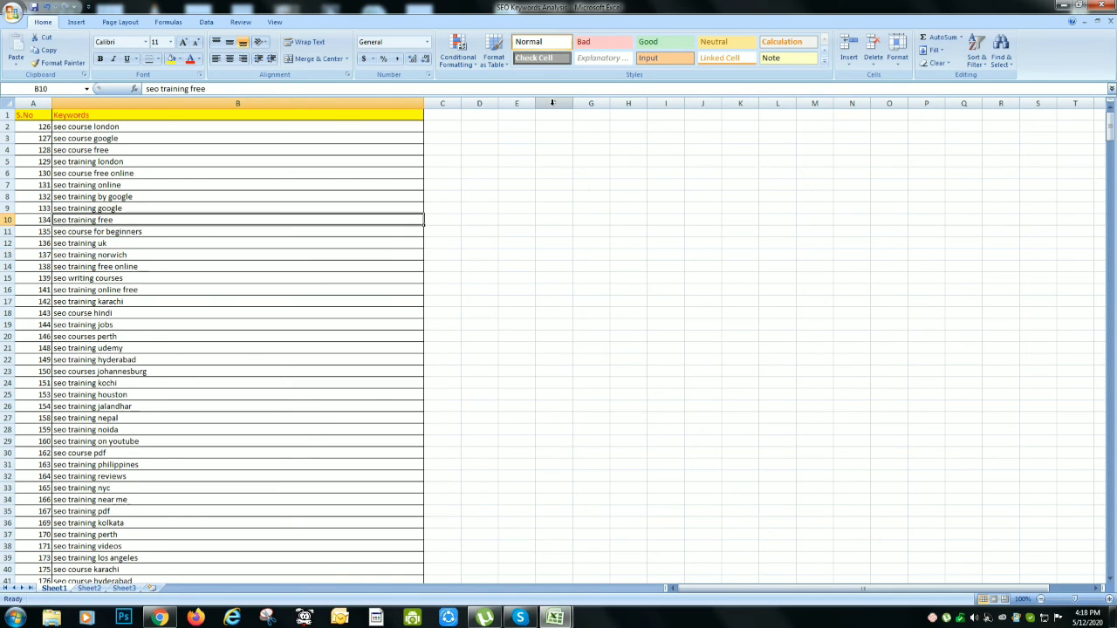
pyautogui.press('Down')
pyautogui.press('Down')
pyautogui.press('Down')
pyautogui.press('Down')
pyautogui.press('Down')
pyautogui.press('Down')
pyautogui.press('Down')
pyautogui.press('Down')
pyautogui.press('Down')
pyautogui.press('Up')
pyautogui.press('Up')
pyautogui.press('Down')
pyautogui.press('Down')
pyautogui.press('Down')
pyautogui.press('Down')
pyautogui.press('Down')
pyautogui.press('Down')
pyautogui.press('Down')
pyautogui.press('Down')
pyautogui.press('Down')
pyautogui.press('Down')
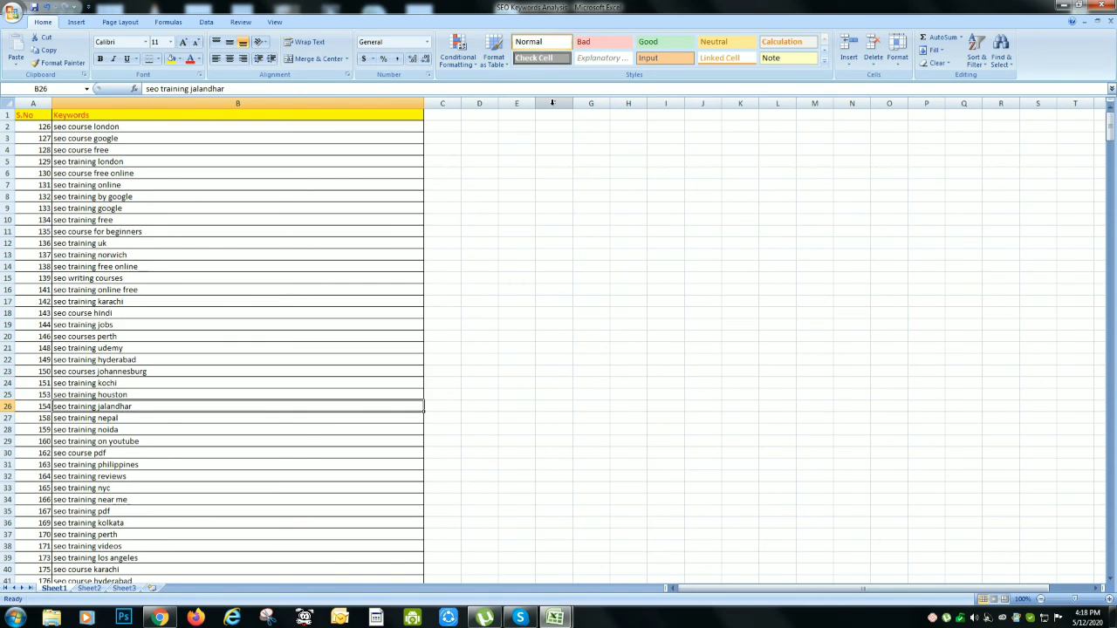
pyautogui.press('Down')
pyautogui.press('Down')
pyautogui.press('Down')
pyautogui.press('Down')
pyautogui.press('Down')
pyautogui.press('Down')
pyautogui.press('Down')
pyautogui.press('Down')
pyautogui.press('Down')
pyautogui.press('Down')
pyautogui.press('Down')
pyautogui.press('Down')
pyautogui.press('Down')
pyautogui.press('Down')
pyautogui.press('Down')
pyautogui.press('Down')
pyautogui.press('Down')
pyautogui.press('Down')
pyautogui.press('Down')
pyautogui.press('Down')
pyautogui.press('Up')
pyautogui.press('Up')
pyautogui.press('Up')
pyautogui.press('Up')
pyautogui.press('Up')
pyautogui.press('Up')
pyautogui.press('Up')
pyautogui.press('Up')
pyautogui.press('Up')
pyautogui.press('Up')
pyautogui.press('Up')
pyautogui.press('Up')
pyautogui.press('Up')
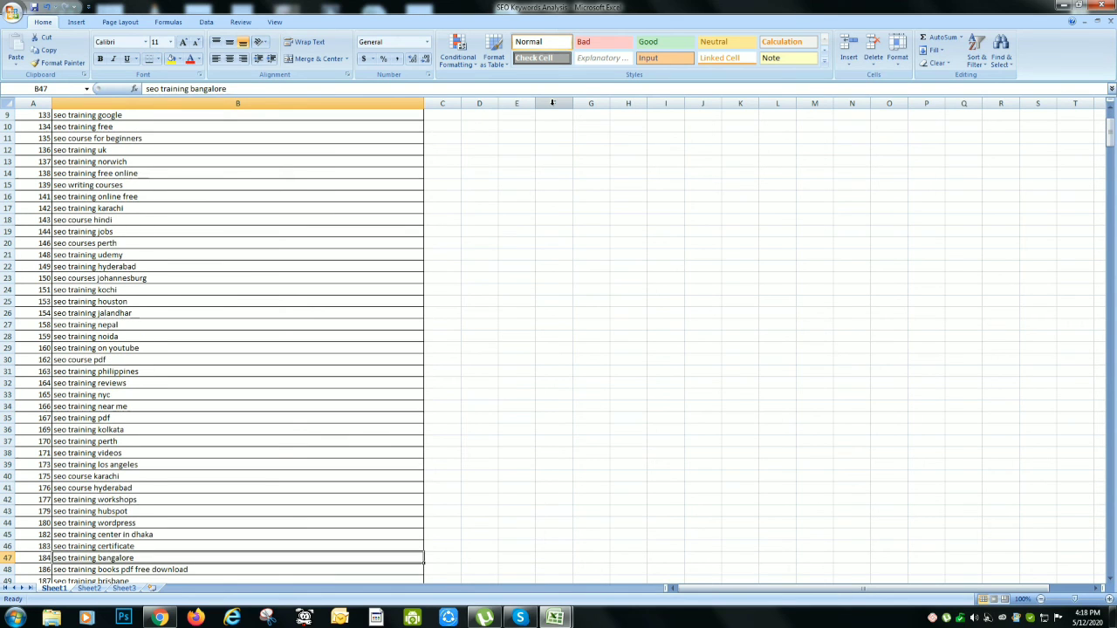
pyautogui.press('Up')
pyautogui.press('Up')
pyautogui.press('Up')
pyautogui.press('Up')
pyautogui.press('Up')
pyautogui.press('Up')
pyautogui.press('Up')
pyautogui.press('Up')
pyautogui.press('Up')
pyautogui.press('Up')
pyautogui.press('Up')
pyautogui.press('Up')
pyautogui.press('Up')
pyautogui.press('Up')
pyautogui.press('Up')
pyautogui.press('Up')
pyautogui.press('Up')
pyautogui.press('Up')
pyautogui.press('Down')
pyautogui.press('Down')
pyautogui.press('Down')
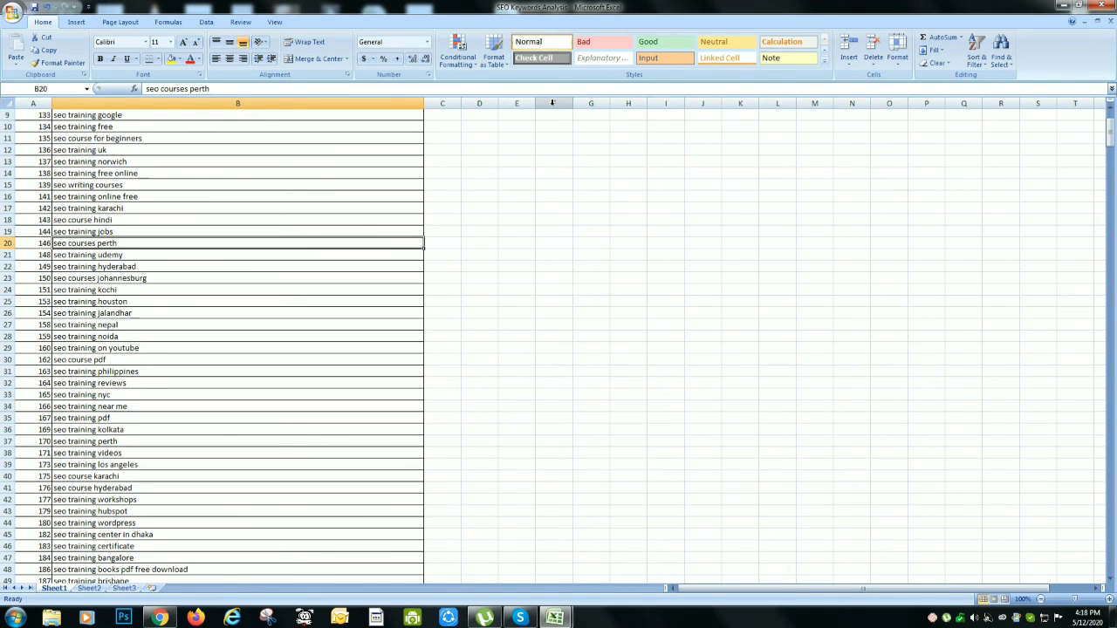
pyautogui.press('Up')
pyautogui.press('Down')
# Enter the label "Local Keywords" in cell C20 beside "seo courses perth"
pyautogui.press('Right')
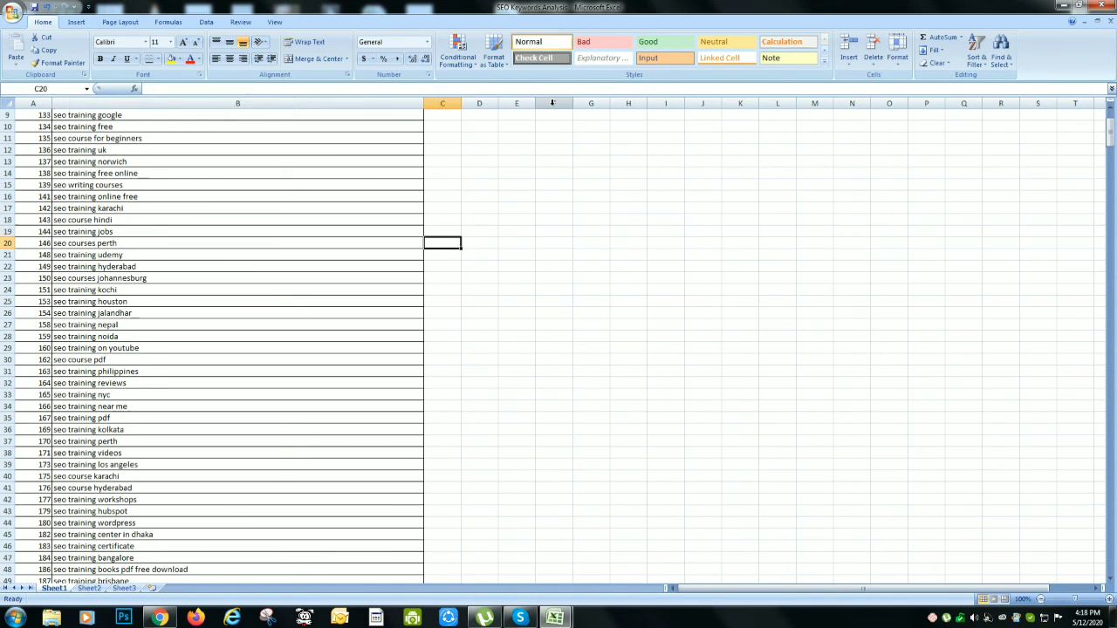
pyautogui.write('Lo')
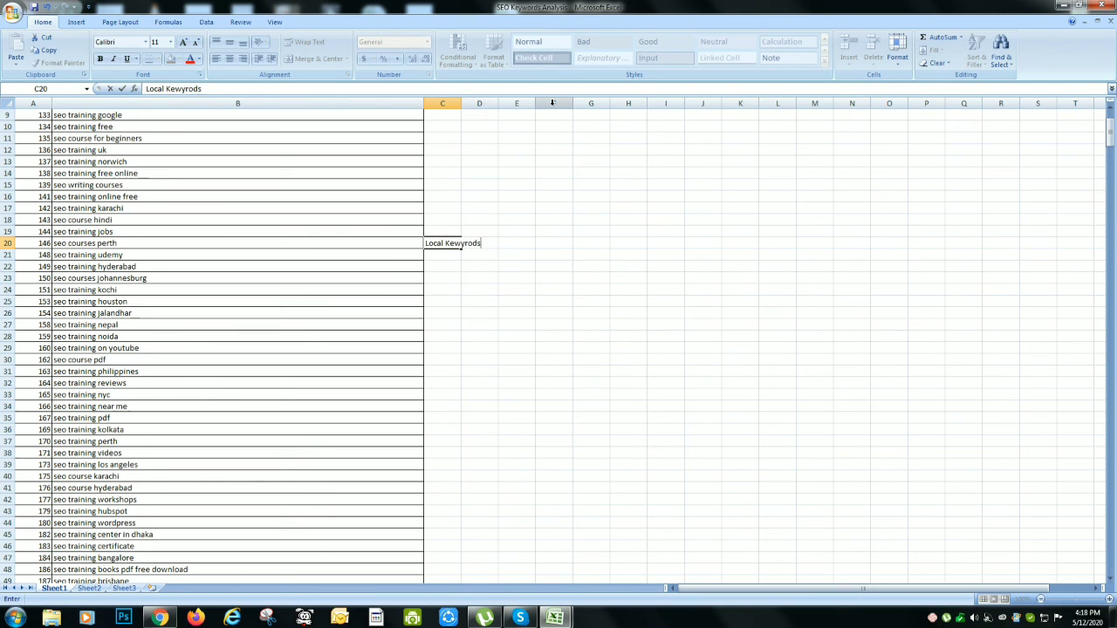
pyautogui.write('cal Keywords')
pyautogui.press('Return')
# Copy the Local Keywords label from C20 into C17 beside "seo training karachi"
pyautogui.press('Up')
pyautogui.hotkey('ctrl', 'c')
pyautogui.press('Left')
pyautogui.press('Up')
pyautogui.press('Up')
pyautogui.press('Up')
pyautogui.press('Right')
pyautogui.hotkey('ctrl', 'v')
# Paste the Local Keywords label into C22 and C23 beside the hyderabad and johannesburg keywords
pyautogui.press('Left')
pyautogui.press('Up')
pyautogui.press('Down')
pyautogui.press('Down')
pyautogui.press('Down')
pyautogui.press('Down')
pyautogui.press('Down')
pyautogui.press('Down')
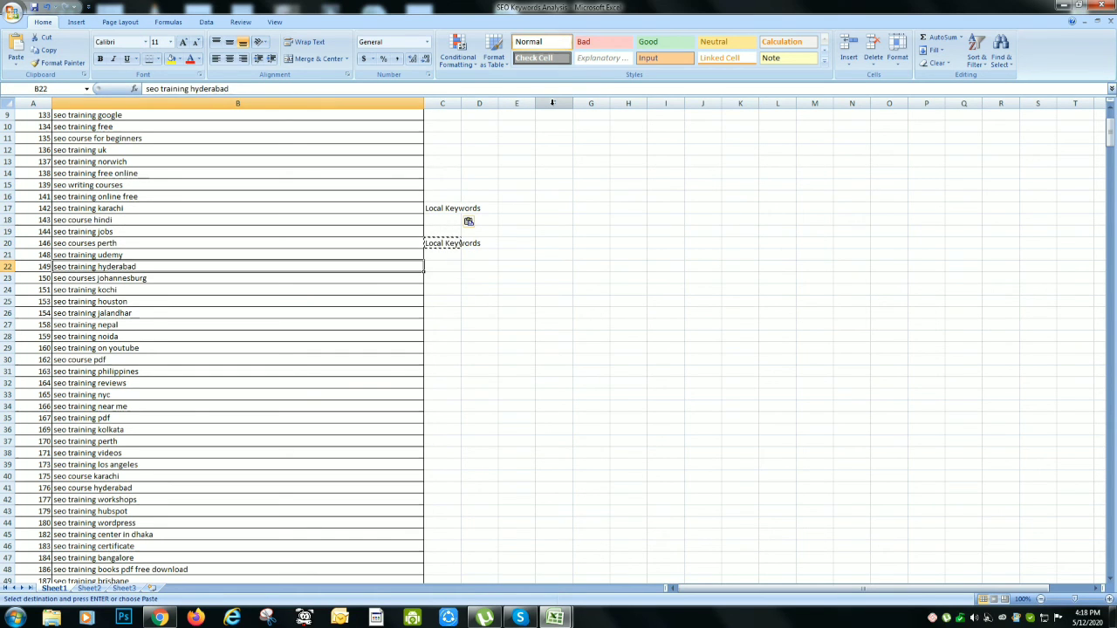
pyautogui.press('Right')
pyautogui.hotkey('ctrl', 'v')
pyautogui.press('Left')
pyautogui.press('Down')
pyautogui.press('Right')
pyautogui.hotkey('ctrl', 'v')
# Paste the Local Keywords label into C24 beside "seo training kochi", keeping the keyword in B24 intact
pyautogui.press('Down')
pyautogui.press('Left')
pyautogui.press('Down')
pyautogui.press('Up')
pyautogui.hotkey('ctrl', 'v')
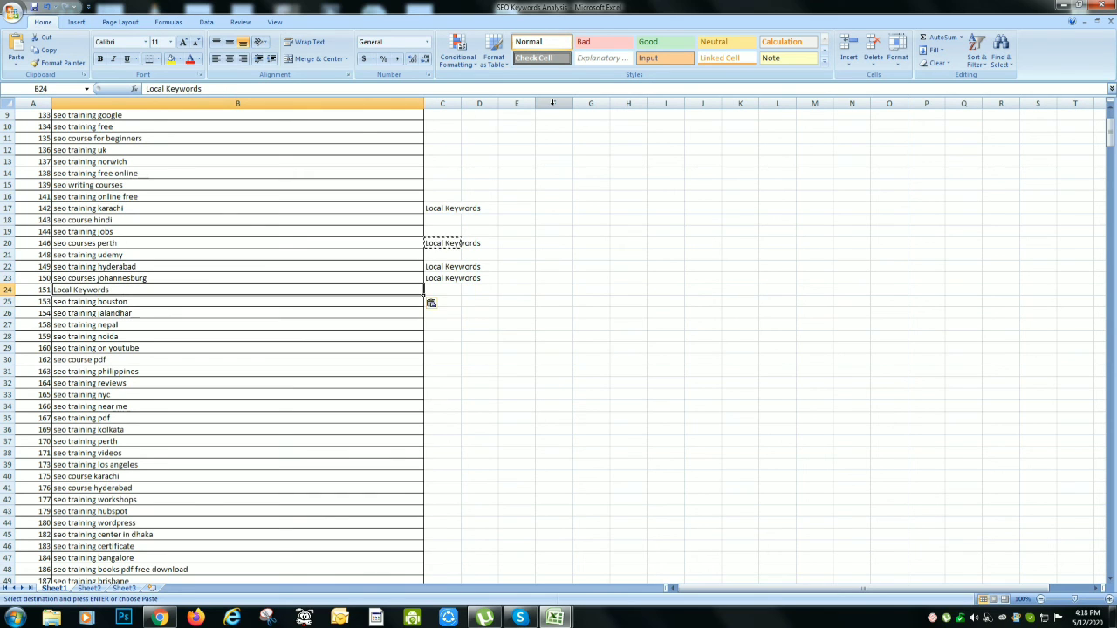
pyautogui.hotkey('ctrl', 'z')
pyautogui.press('Right')
pyautogui.hotkey('ctrl', 'v')
pyautogui.press('Left')
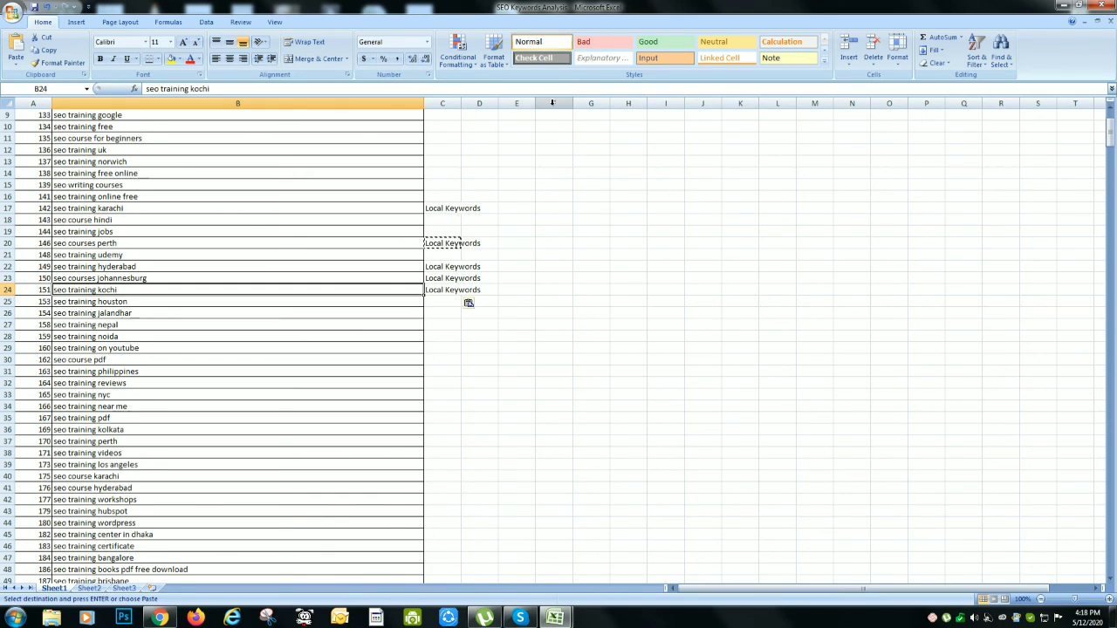
# Paste the Local Keywords label into C25 through C28 for the houston, jalandhar, nepal and noida keywords
pyautogui.press('Down')
pyautogui.press('Right')
pyautogui.hotkey('ctrl', 'v')
pyautogui.press('Down')
pyautogui.press('Down')
pyautogui.press('Left')
# Paste the Local Keywords label into C2 beside "seo course london"
pyautogui.press('Down')
pyautogui.press('Up')
pyautogui.press('Right')
pyautogui.hotkey('shift', 'Down')
pyautogui.hotkey('ctrl', 'v')
pyautogui.press('Up')
pyautogui.hotkey('ctrl', 'Up')
pyautogui.hotkey('ctrl', 'Up')
pyautogui.hotkey('ctrl', 'Up')
pyautogui.hotkey('ctrl', 'Up')
# Enter "Secondary Keywords" in C3 beside "seo course google" and copy the label into C4
pyautogui.press('Down')
pyautogui.press('Left')
pyautogui.press('Right')
pyautogui.hotkey('ctrl', 'v')
pyautogui.press('Down')
pyautogui.press('Left')
pyautogui.press('Right')
pyautogui.press('Left')
pyautogui.press('Right')
pyautogui.write('Seco')
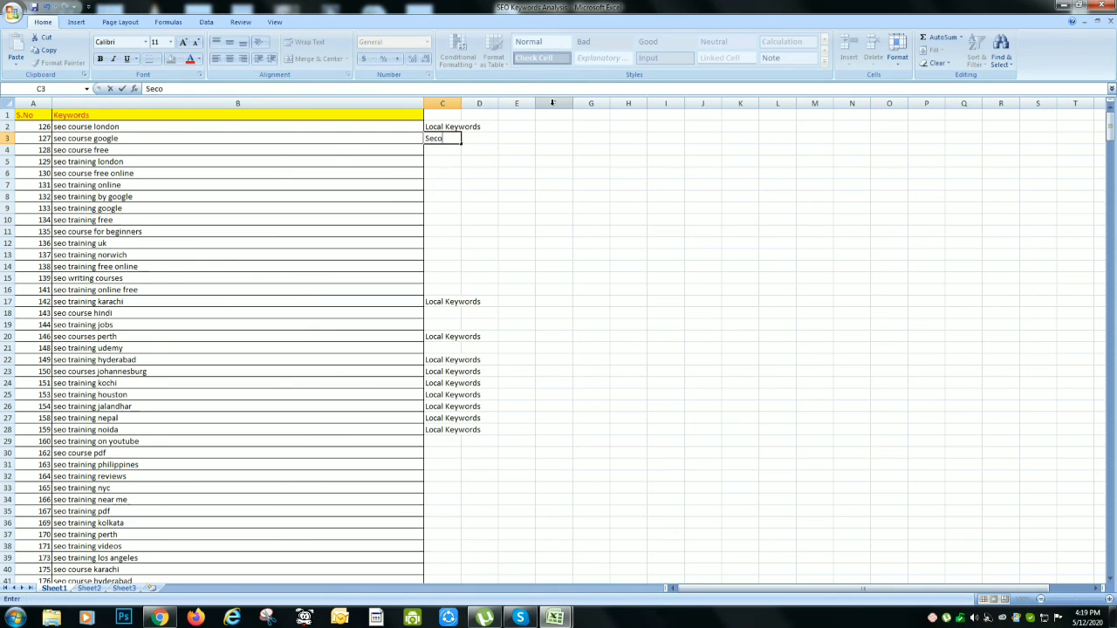
pyautogui.write('ndary Ke')
pyautogui.press('BackSpace')
pyautogui.press('BackSpace')
pyautogui.press('BackSpace')
pyautogui.write('ywords')
pyautogui.press('Return')
pyautogui.press('Up')
pyautogui.hotkey('ctrl', 'c')
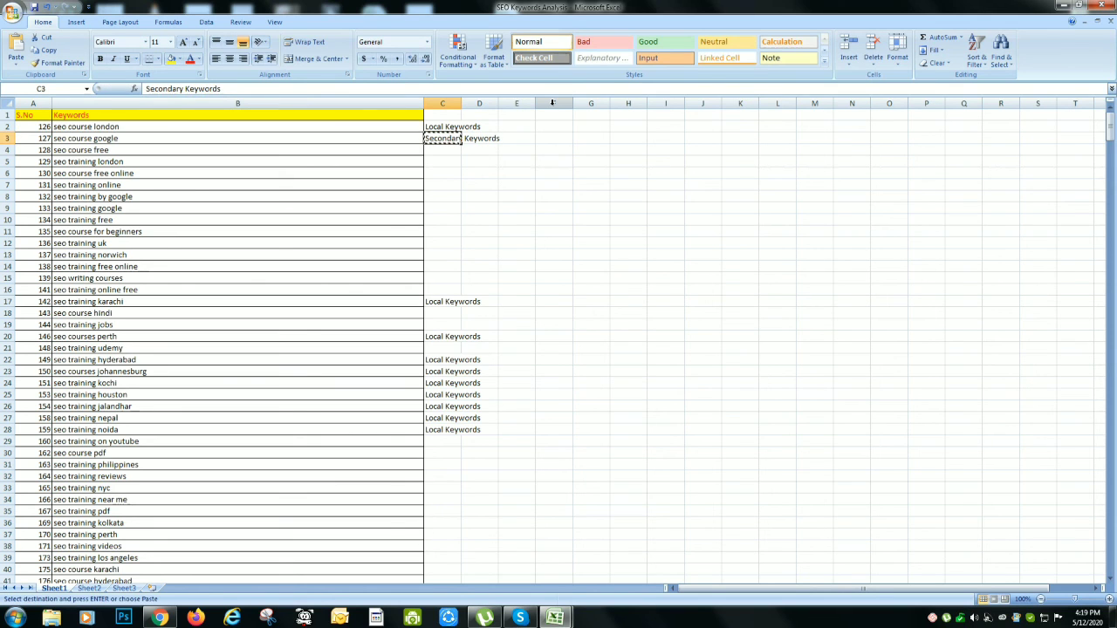
pyautogui.press('Down')
pyautogui.hotkey('ctrl', 'v')
pyautogui.press('Down')
# Enter "Local Keywords" in C5 beside "seo training london"
pyautogui.press('Escape')
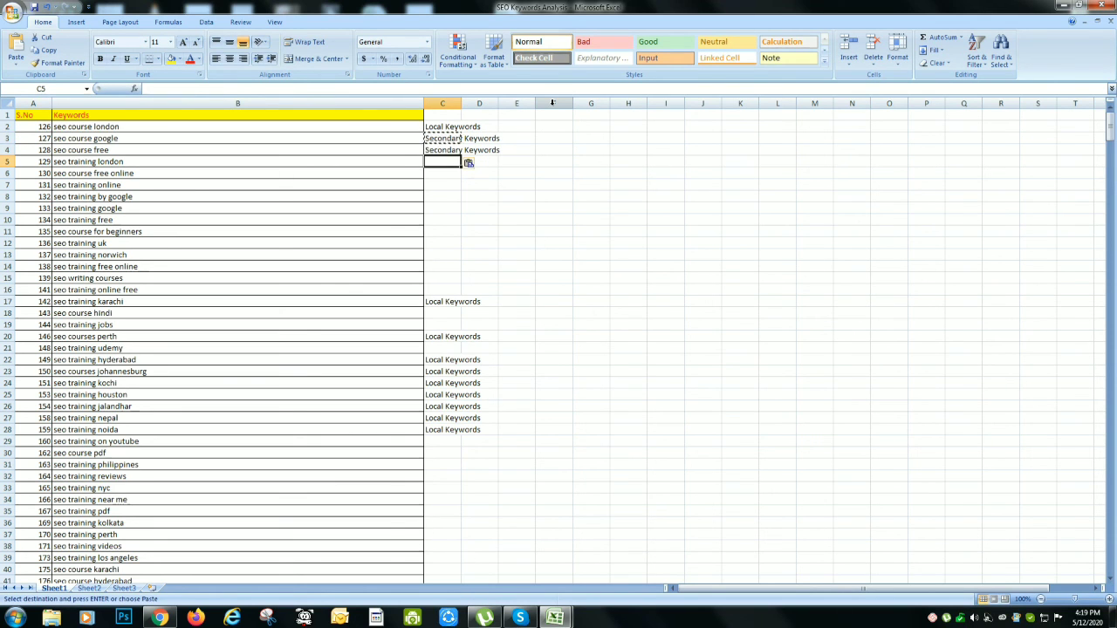
pyautogui.write('Local')
pyautogui.press('Return')
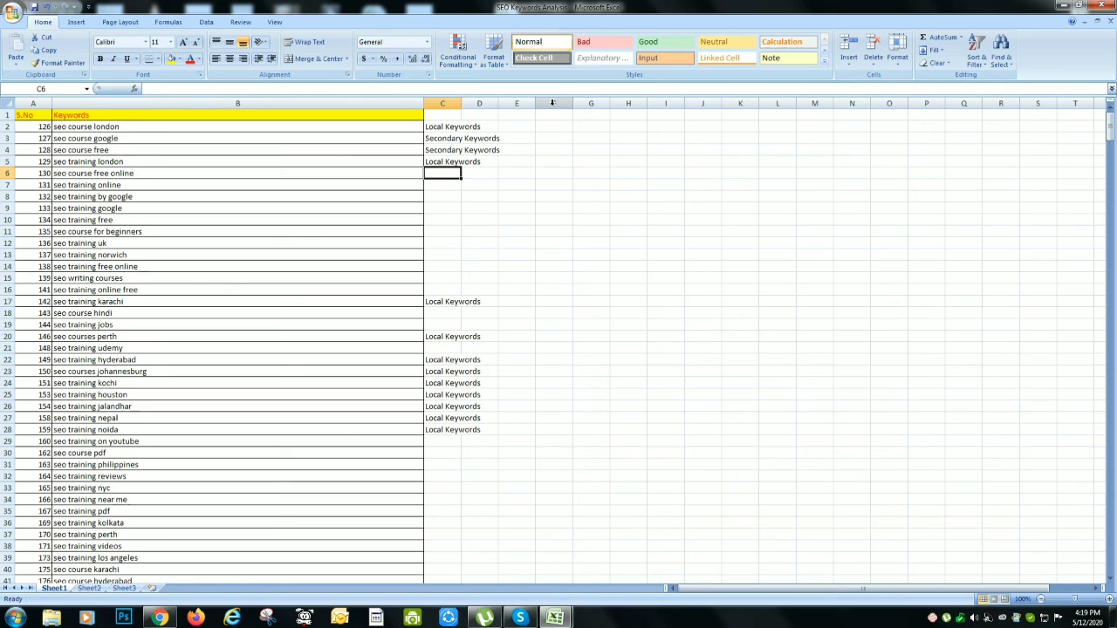
# Copy the Secondary Keywords label from C4 into C6, C7 and C8
pyautogui.press('Up')
pyautogui.press('Up')
pyautogui.hotkey('ctrl', 'c')
pyautogui.press('Down')
pyautogui.press('Down')
pyautogui.hotkey('ctrl', 'v')
pyautogui.press('Down')
pyautogui.press('Left')
pyautogui.press('Down')
pyautogui.press('Up')
pyautogui.press('Right')
pyautogui.hotkey('ctrl', 'v')
pyautogui.press('Down')
pyautogui.hotkey('ctrl', 'v')
pyautogui.press('Escape')
pyautogui.press('Up')
pyautogui.press('Up')
pyautogui.press('Up')
pyautogui.press('Up')
pyautogui.press('Up')
pyautogui.press('Up')
pyautogui.hotkey('alt', 'Tab')
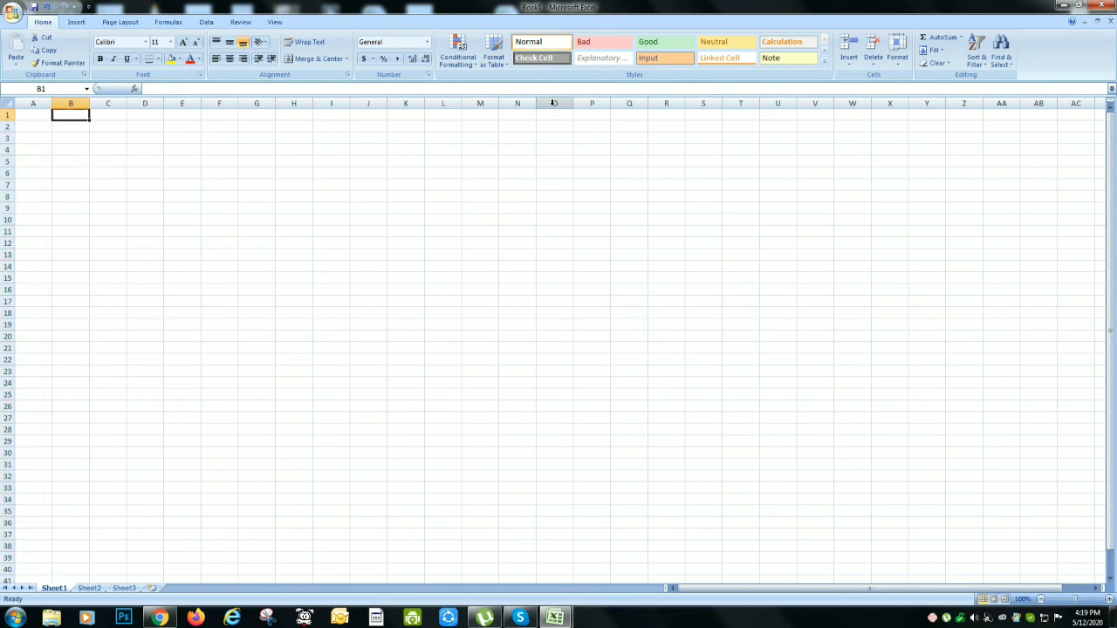
pyautogui.press('Right')
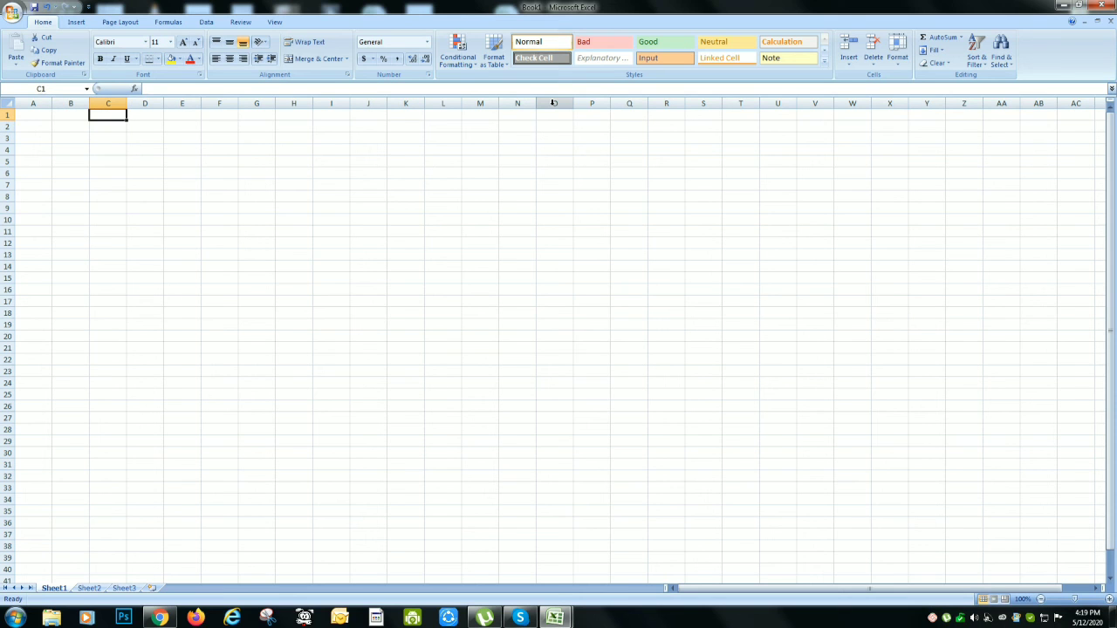
pyautogui.hotkey('alt', 'Tab')
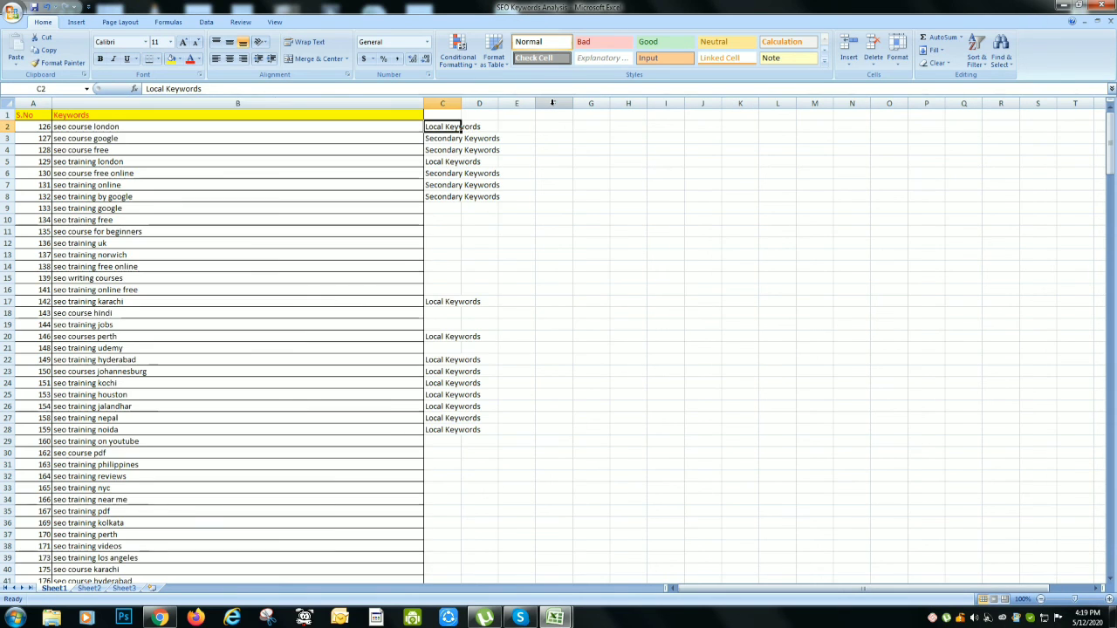
pyautogui.press('Left')
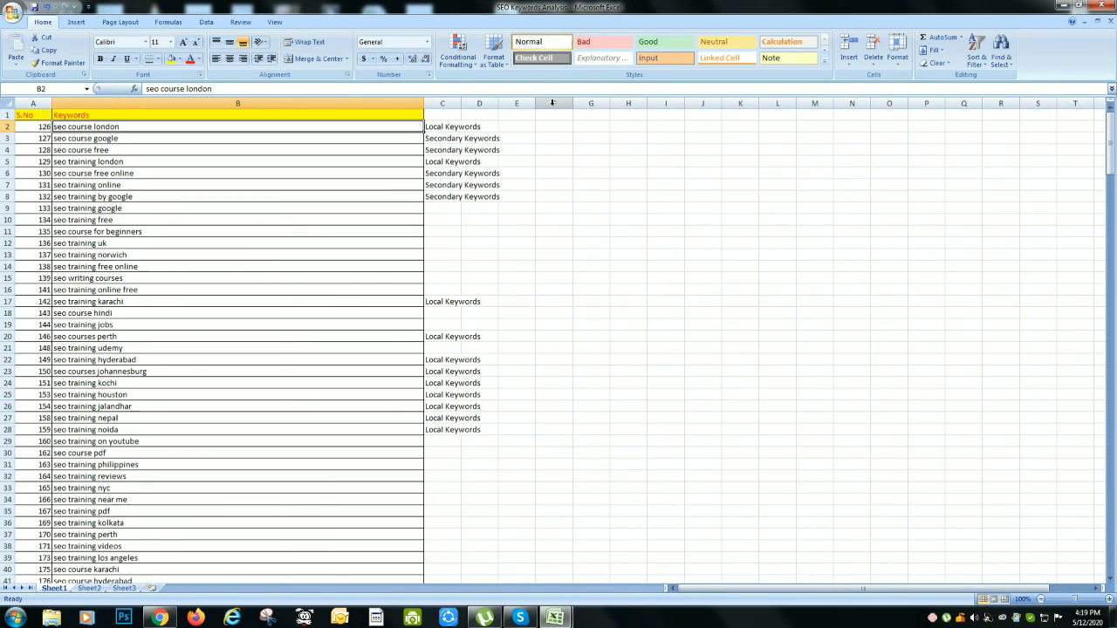
pyautogui.press('Right')
pyautogui.press('Down')
pyautogui.press('Down')
pyautogui.press('Down')
pyautogui.press('Down')
pyautogui.press('Down')
pyautogui.press('Down')
pyautogui.press('Down')
pyautogui.press('Down')
pyautogui.press('Down')
pyautogui.press('Down')
pyautogui.press('Down')
pyautogui.press('Down')
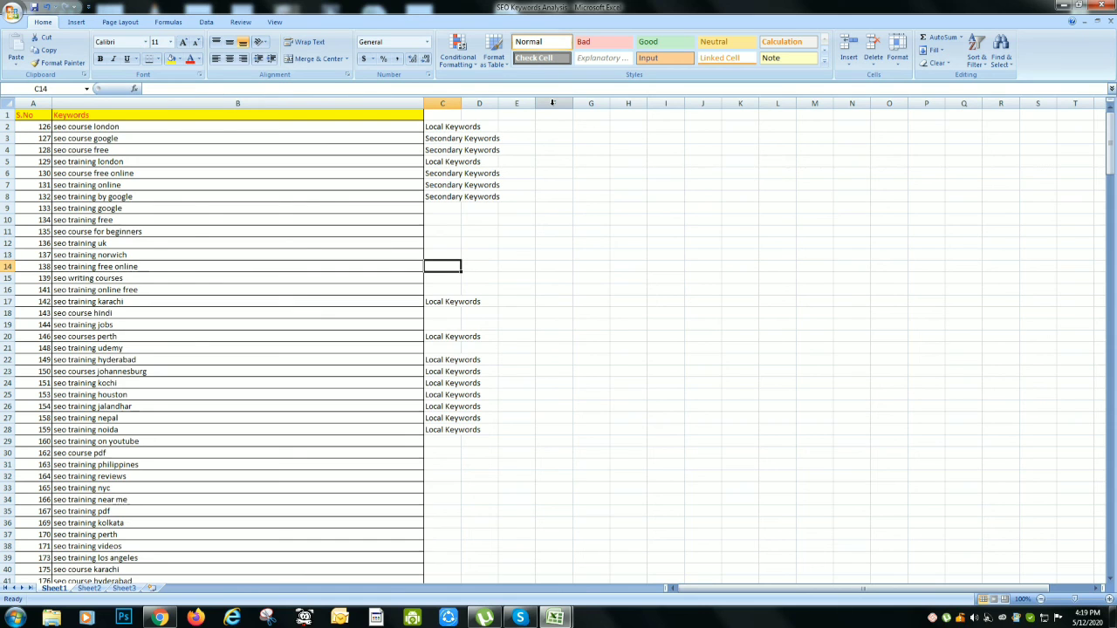
# Switch to the Book1 workbook, enter "Primary Keywords or Transactional Keywords" in C1 and autofit column C
pyautogui.moveTo(559, 619)
pyautogui.click(584, 567)
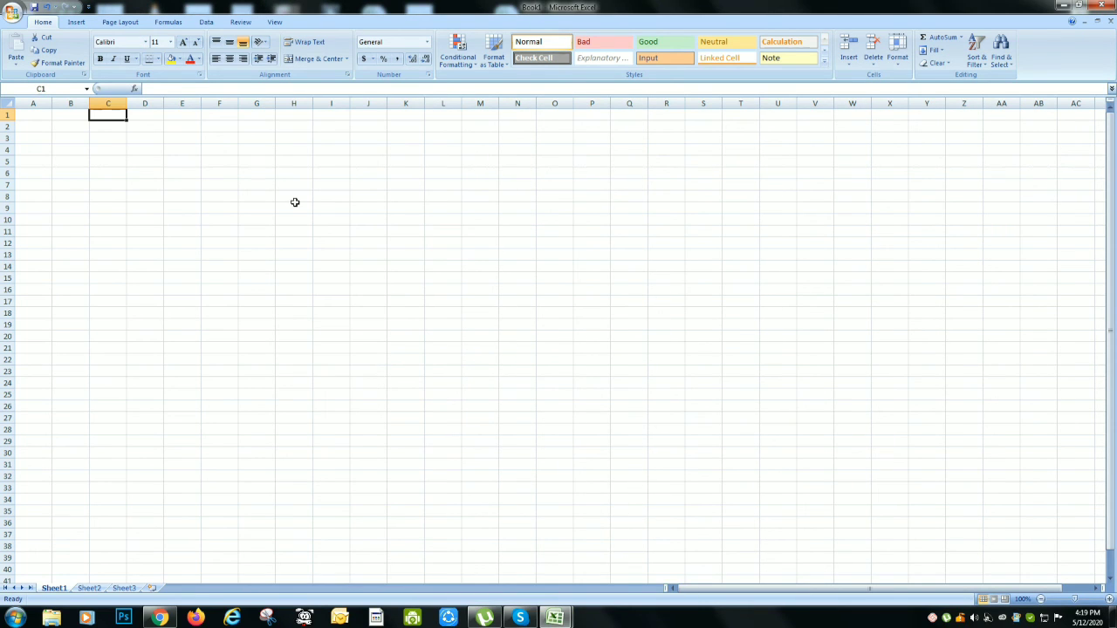
pyautogui.write('Pro')
pyautogui.press('BackSpace')
pyautogui.write('imary Keywords or Tran')
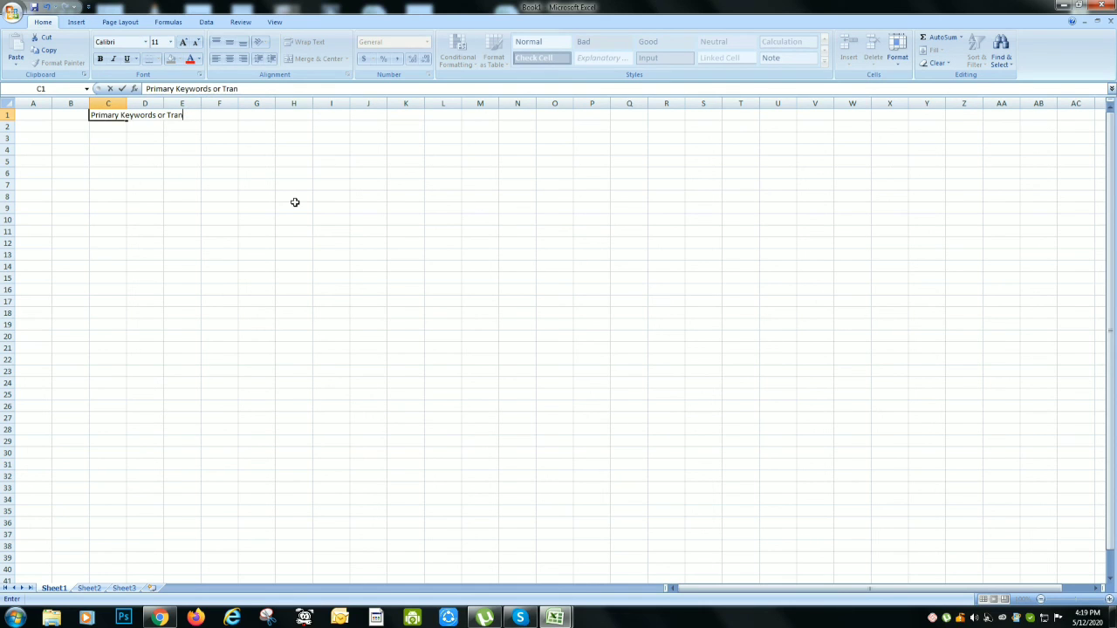
pyautogui.write('sactional ')
pyautogui.write('Keywords')
pyautogui.press('Return')
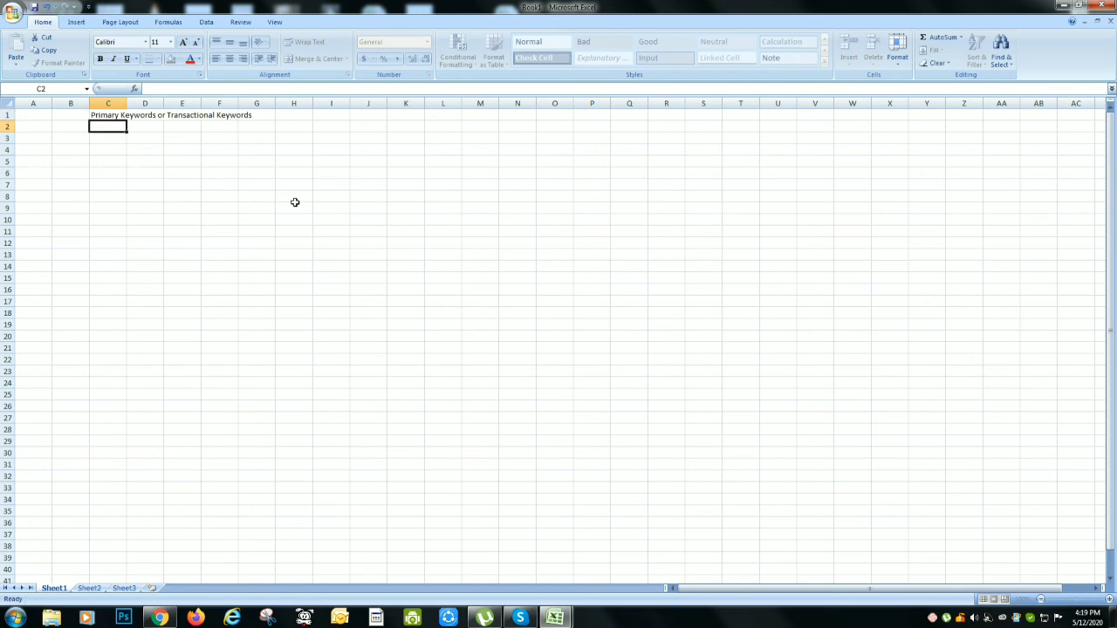
pyautogui.doubleClick(127, 103)
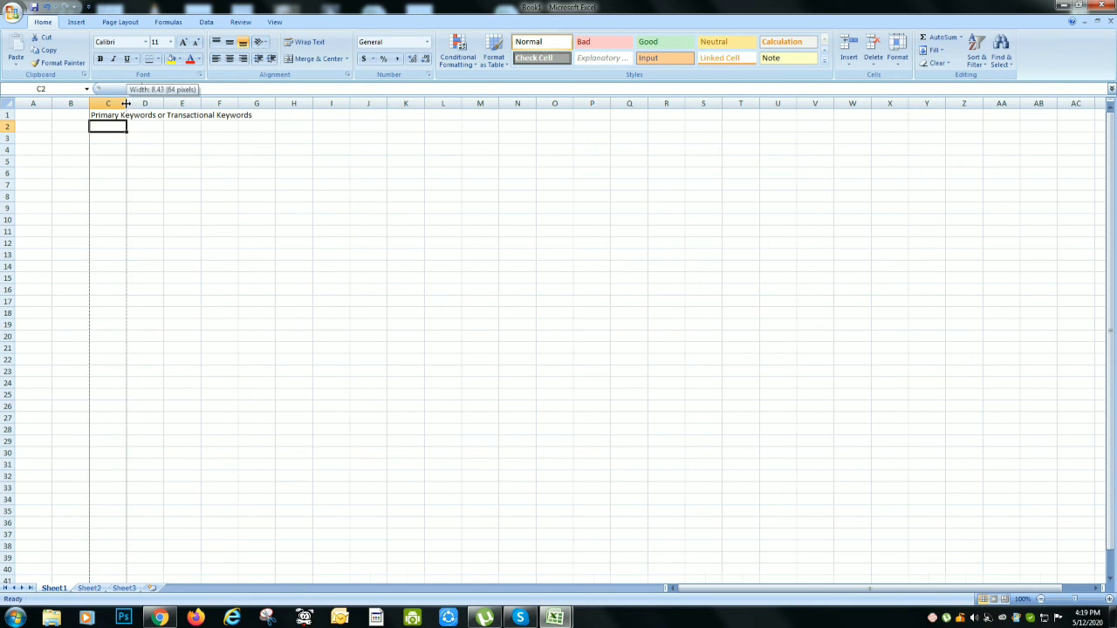
# Enter "Secondary Keywords or Non Transactional Keywords" in D1 and autofit column D
pyautogui.click(269, 115)
pyautogui.write('S')
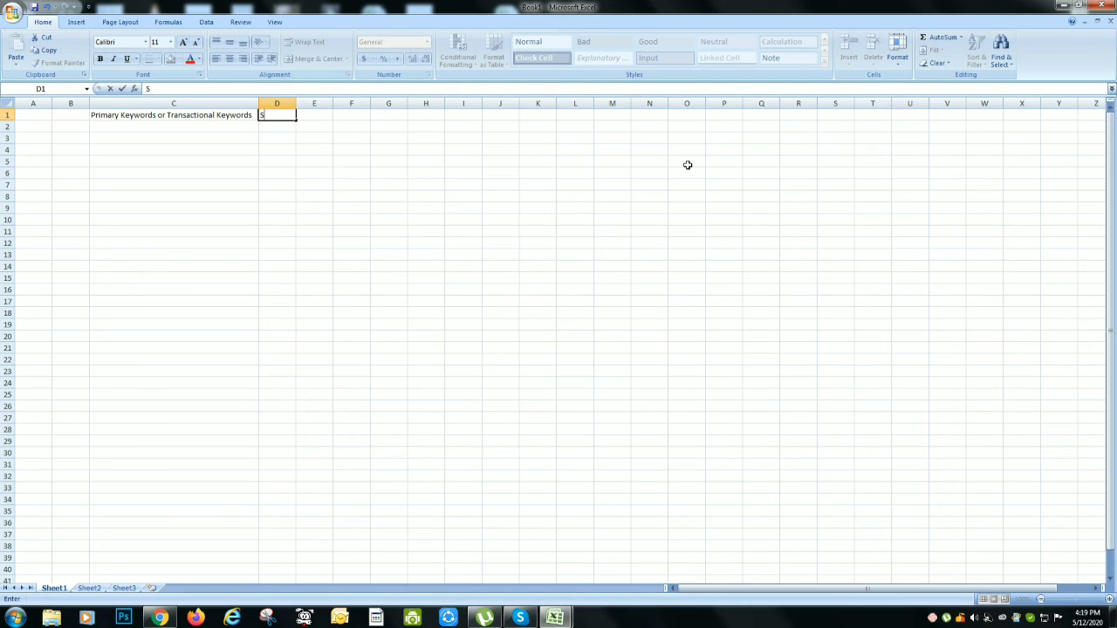
pyautogui.write('econdary Keywrords or No')
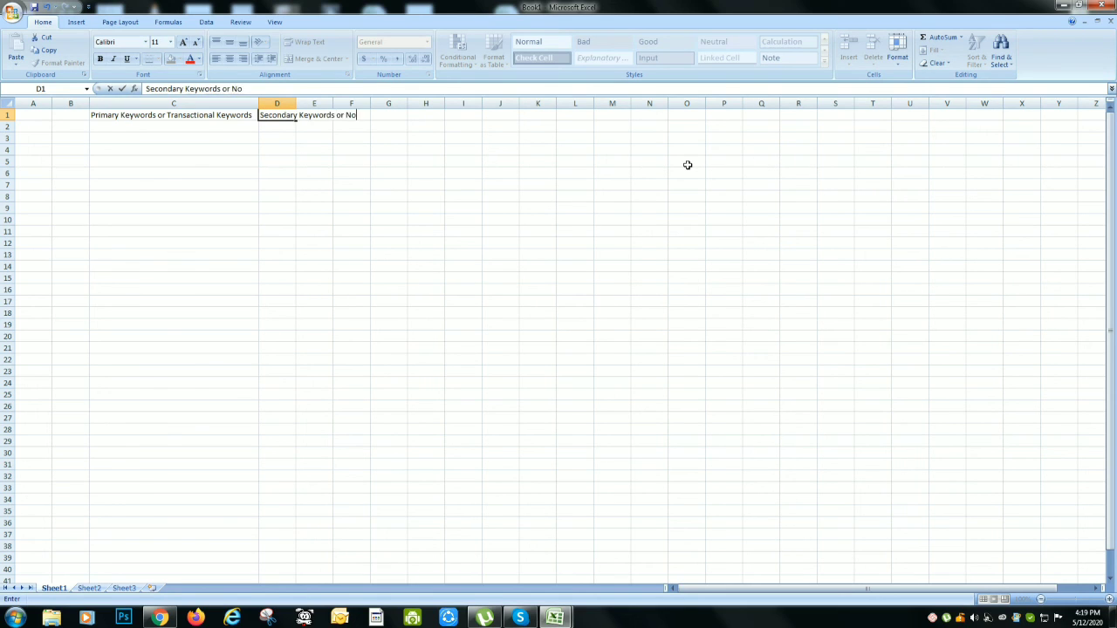
pyautogui.write('ansactional Keywords')
pyautogui.press('Return')
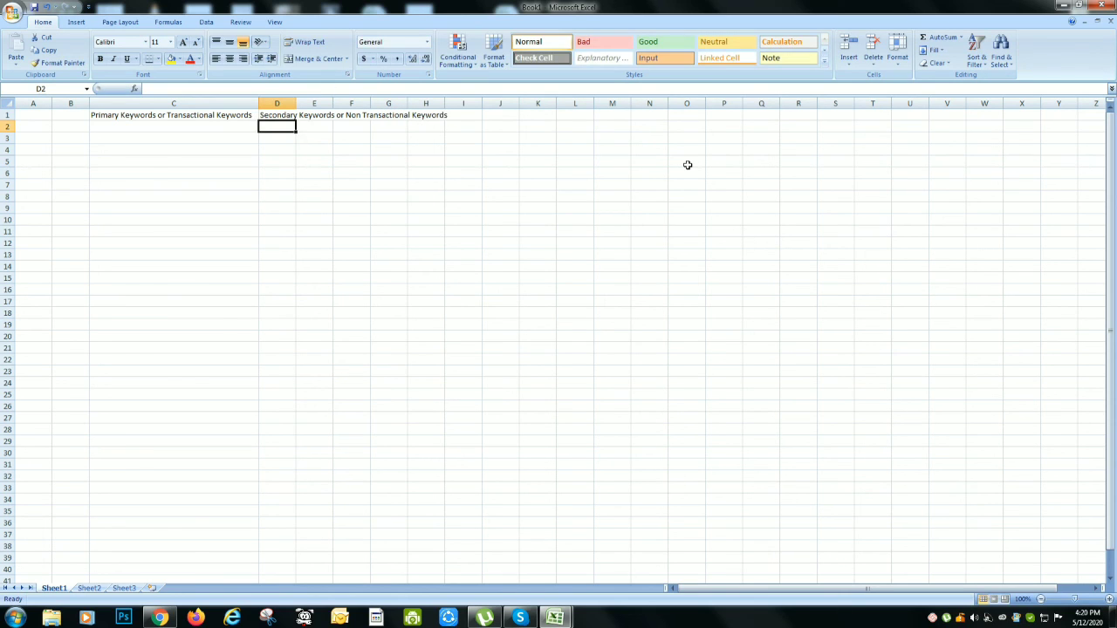
pyautogui.doubleClick(296, 103)
pyautogui.click(170, 116)
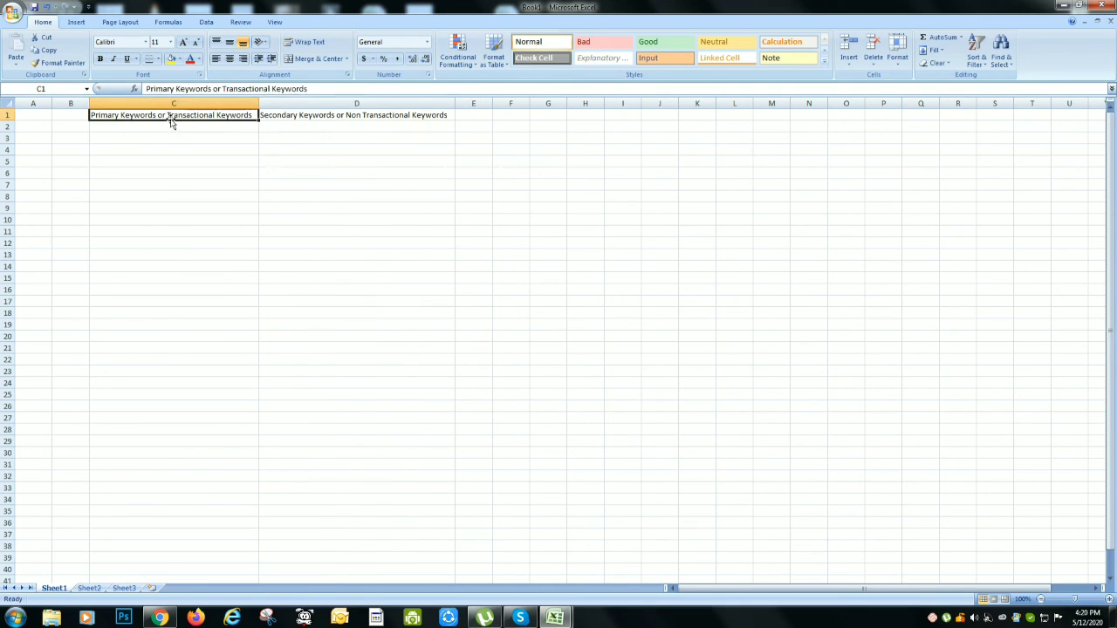
pyautogui.click(341, 115)
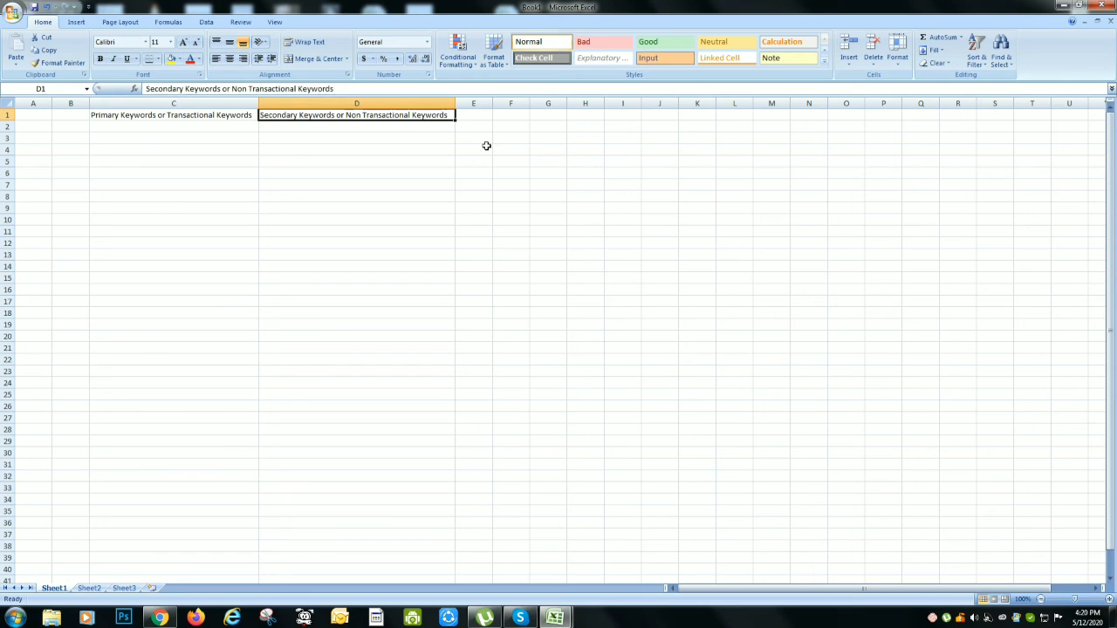
# Enter the heading "Local Keywords" in E1
pyautogui.click(477, 115)
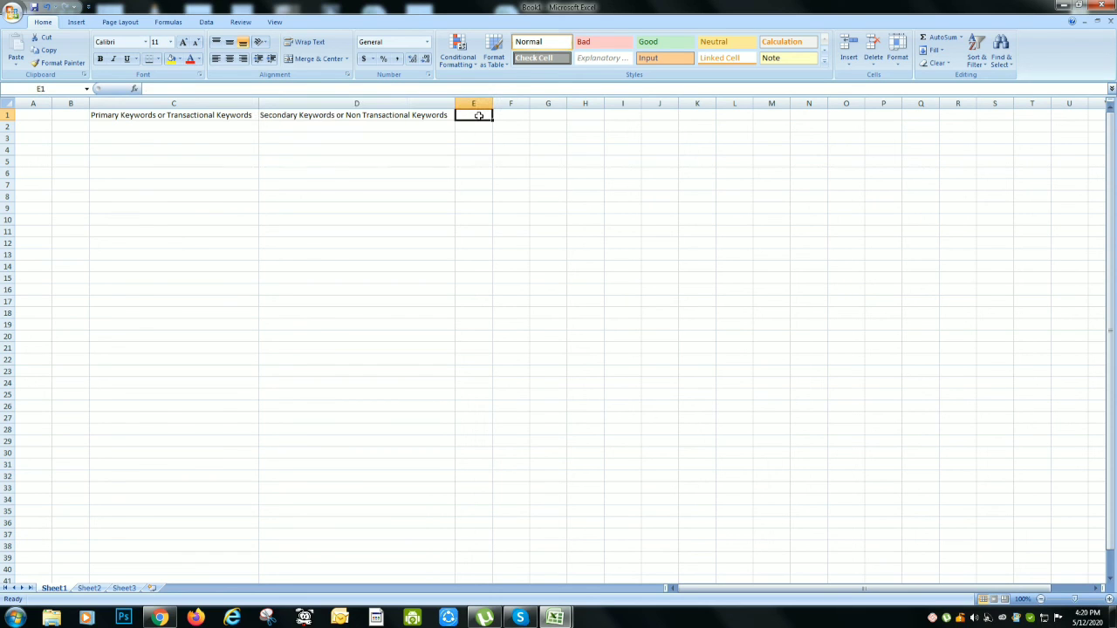
pyautogui.write('Local')
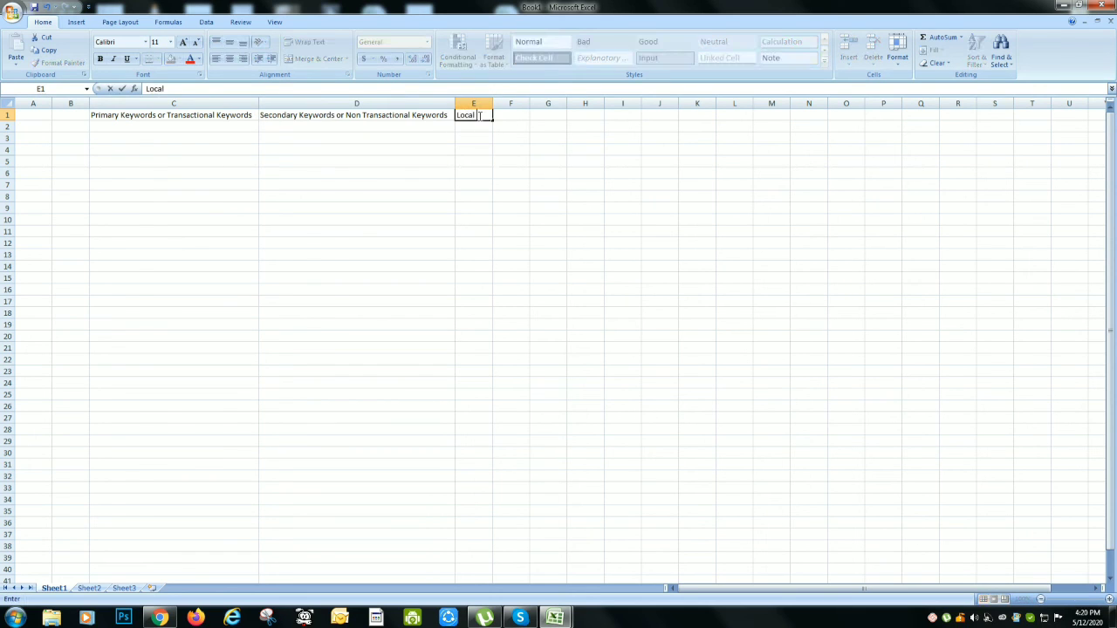
pyautogui.write(' Keywords')
pyautogui.press('Return')
# Copy "seo course london" from B2 of the SEO Keywords Analysis workbook into E2 of Book1
pyautogui.press('Left')
pyautogui.press('Left')
pyautogui.press('Right')
pyautogui.hotkey('alt', 'Tab')
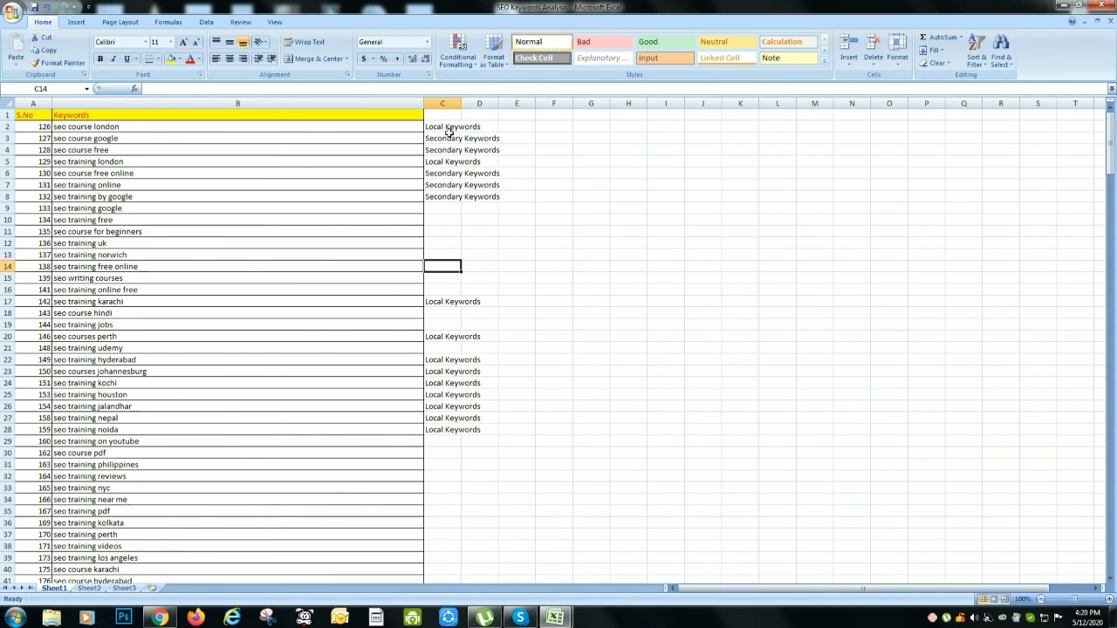
pyautogui.click(272, 129)
pyautogui.hotkey('ctrl', 'c')
pyautogui.hotkey('alt', 'Tab')
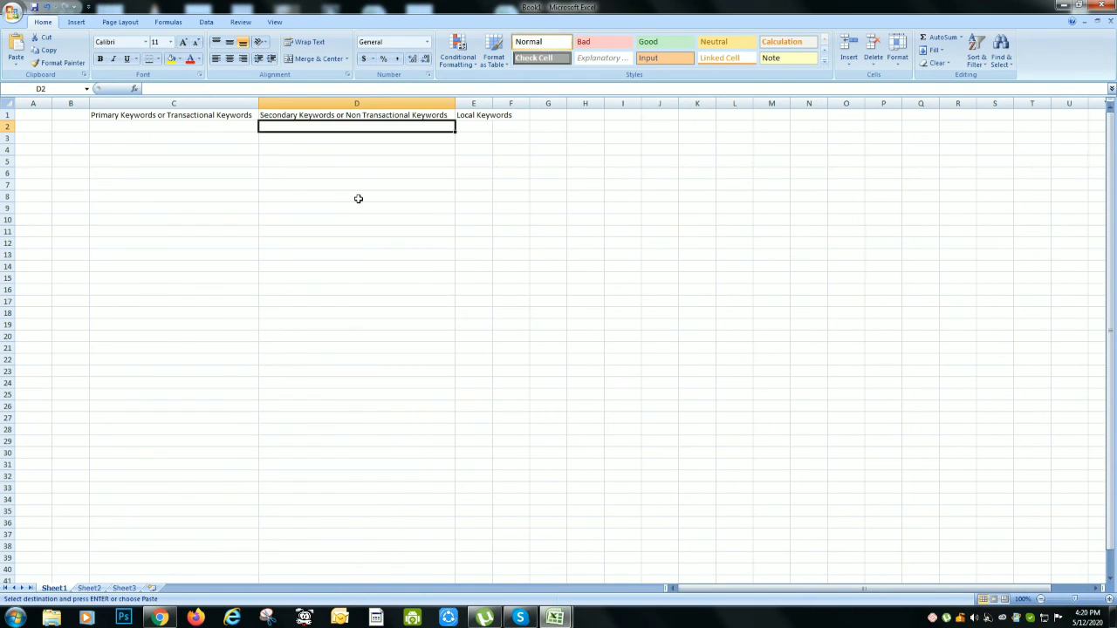
pyautogui.press('Right')
pyautogui.hotkey('ctrl', 'v')
# Enter "SEO Classess" in C2 as the first primary keyword
pyautogui.press('Left')
pyautogui.press('Left')
pyautogui.press('Left')
pyautogui.press('Left')
pyautogui.press('Right')
pyautogui.press('Right')
pyautogui.press('Right')
pyautogui.press('Left')
pyautogui.write('S')
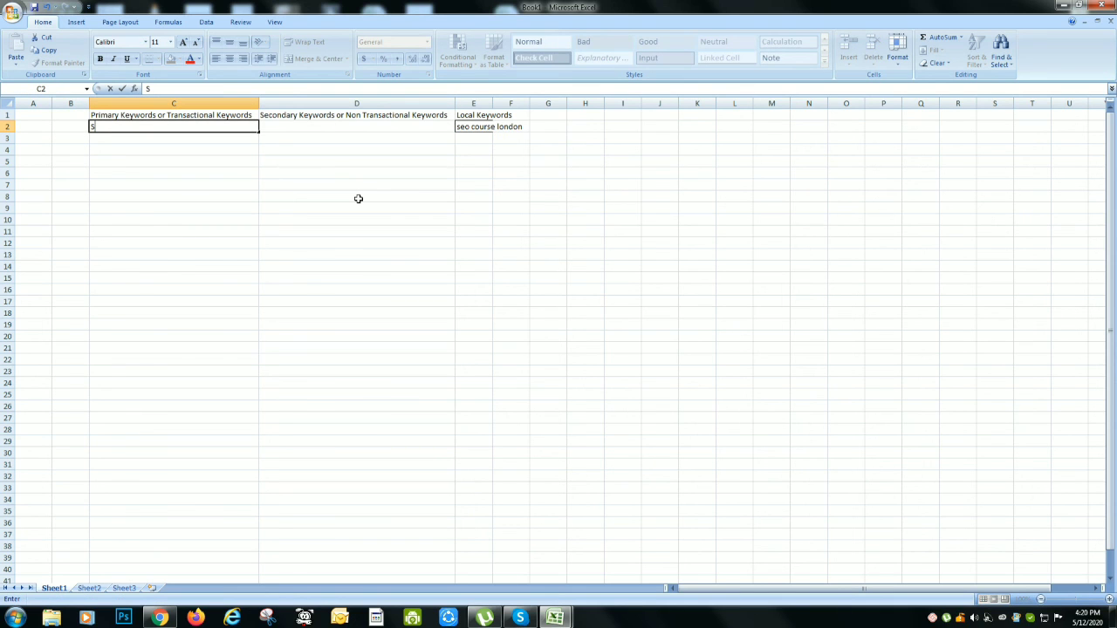
pyautogui.write('OO Classess')
pyautogui.press('Return')
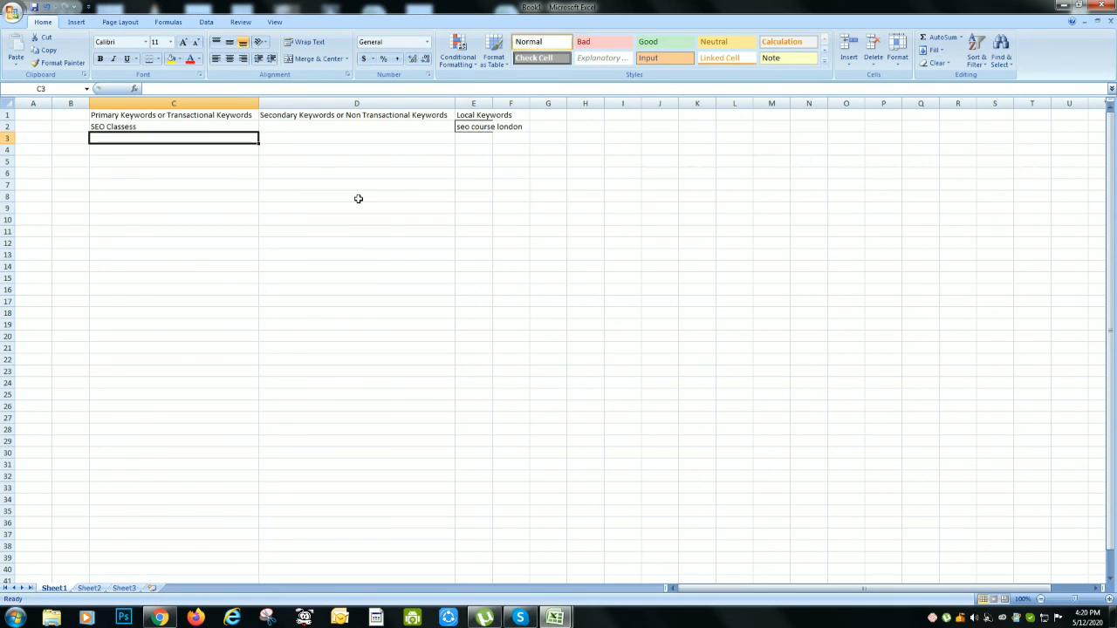
# Enter "Digital Marketing Classes" in C3 as the second primary keyword
pyautogui.write('Dig')
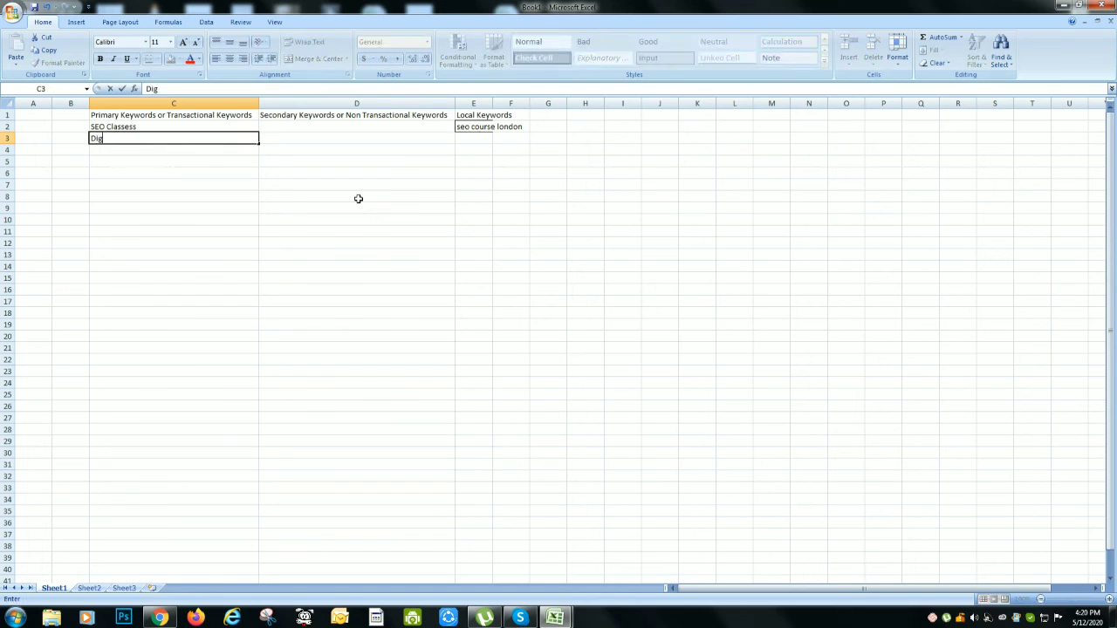
pyautogui.write('ita')
pyautogui.press('BackSpace')
pyautogui.write('tal Marketing Classes')
pyautogui.press('Return')
# Copy "seo course google" from B3 of the SEO Keywords Analysis workbook into D2 of Book1
pyautogui.press('Up')
pyautogui.press('Up')
pyautogui.press('Right')
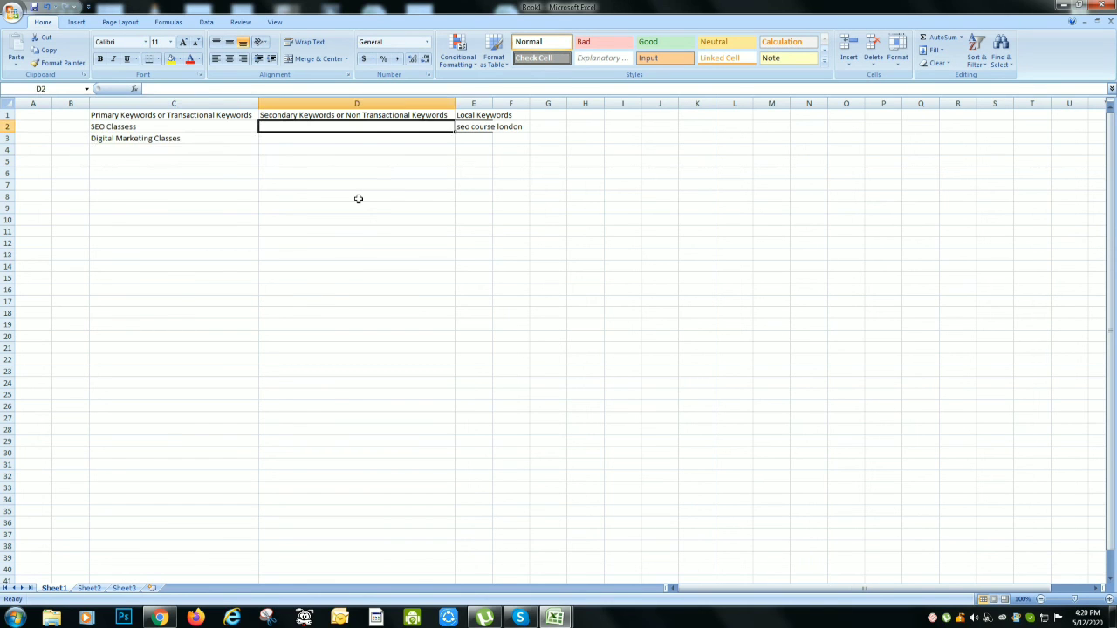
pyautogui.hotkey('alt', 'Tab')
pyautogui.click(392, 139)
pyautogui.hotkey('ctrl', 'c')
pyautogui.hotkey('alt', 'Tab')
pyautogui.hotkey('ctrl', 'v')
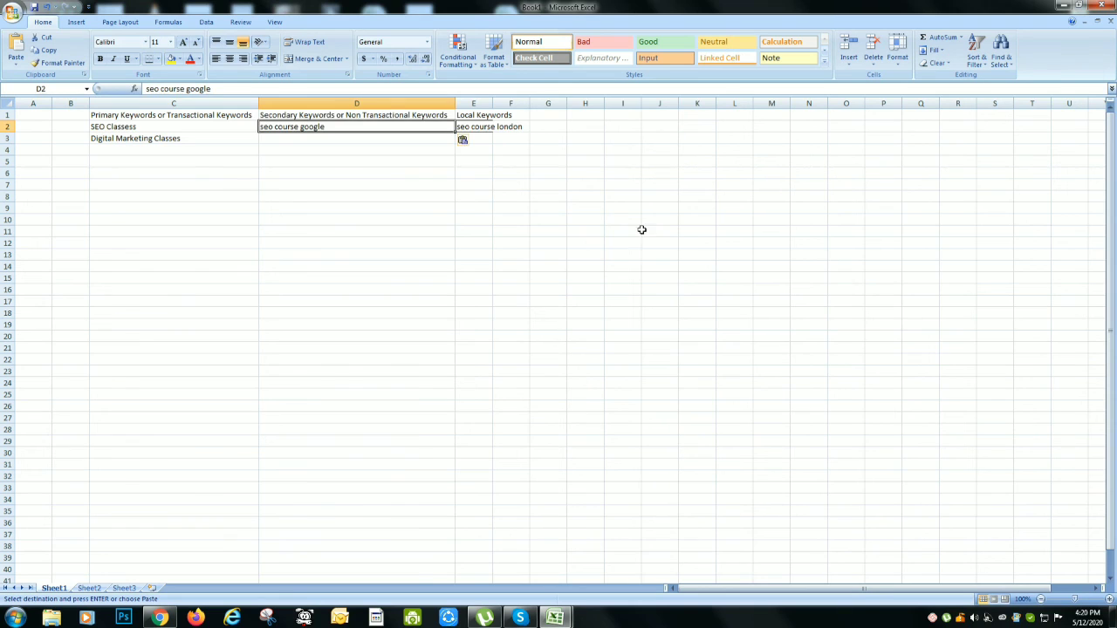
# Copy "seo course free" from B4 of the SEO Keywords Analysis workbook into D3 of Book1
pyautogui.hotkey('alt', 'Tab')
pyautogui.click(328, 150)
pyautogui.hotkey('ctrl', 'c')
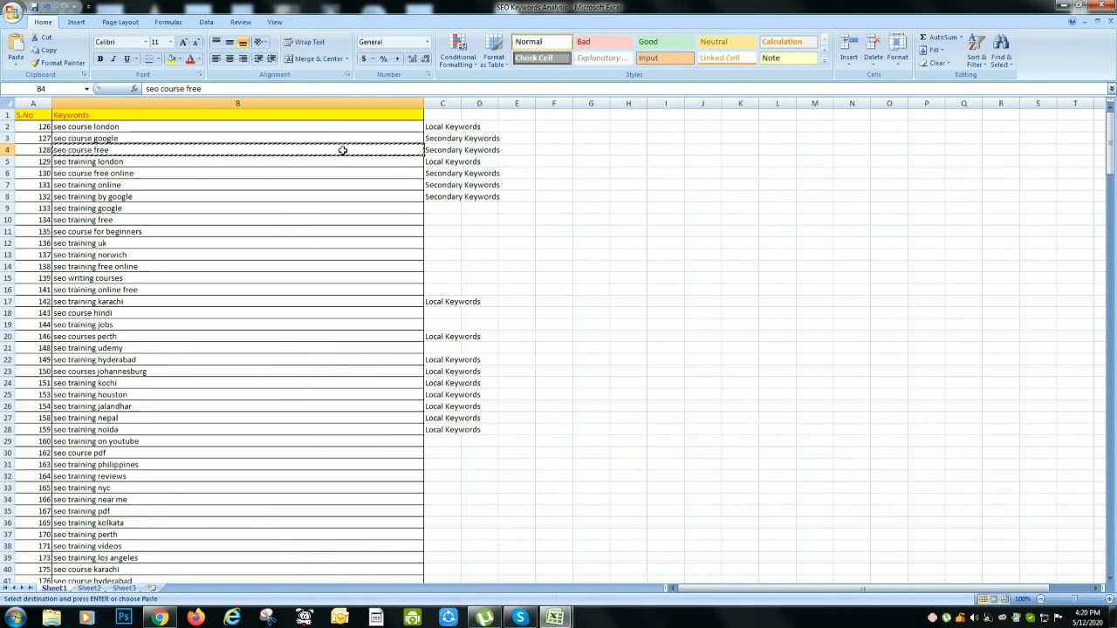
pyautogui.hotkey('alt', 'Tab')
pyautogui.click(392, 139)
pyautogui.hotkey('ctrl', 'v')
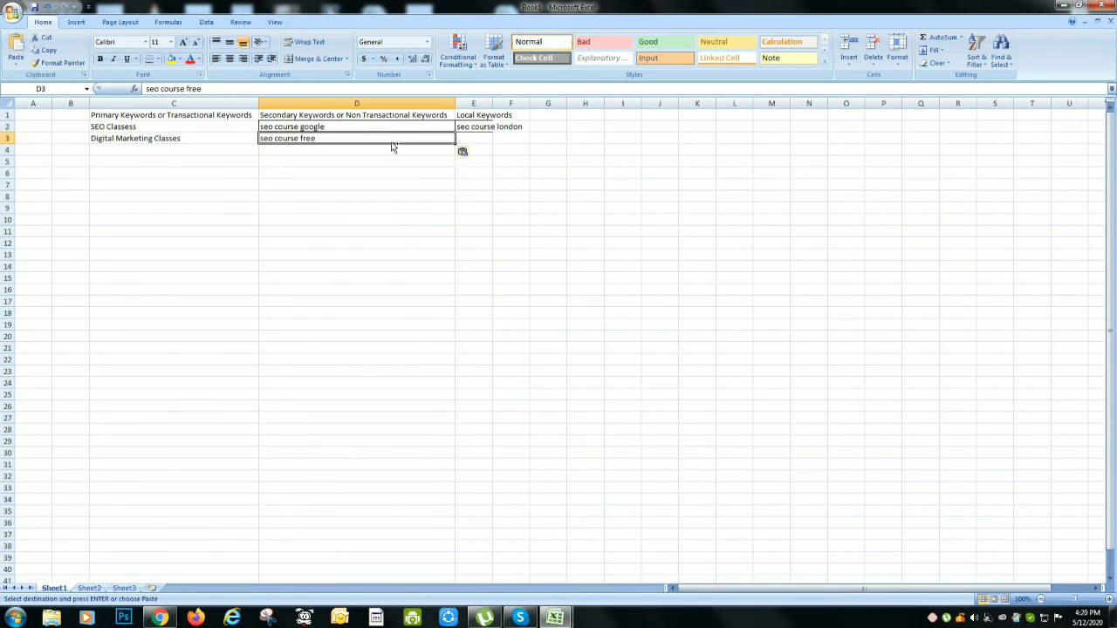
# Copy "seo training london" from B5 of the SEO Keywords Analysis workbook into E3 of Book1
pyautogui.hotkey('alt', 'Tab')
pyautogui.click(241, 165)
pyautogui.hotkey('ctrl', 'c')
pyautogui.hotkey('alt', 'Tab')
pyautogui.click(475, 139)
pyautogui.hotkey('ctrl', 'v')
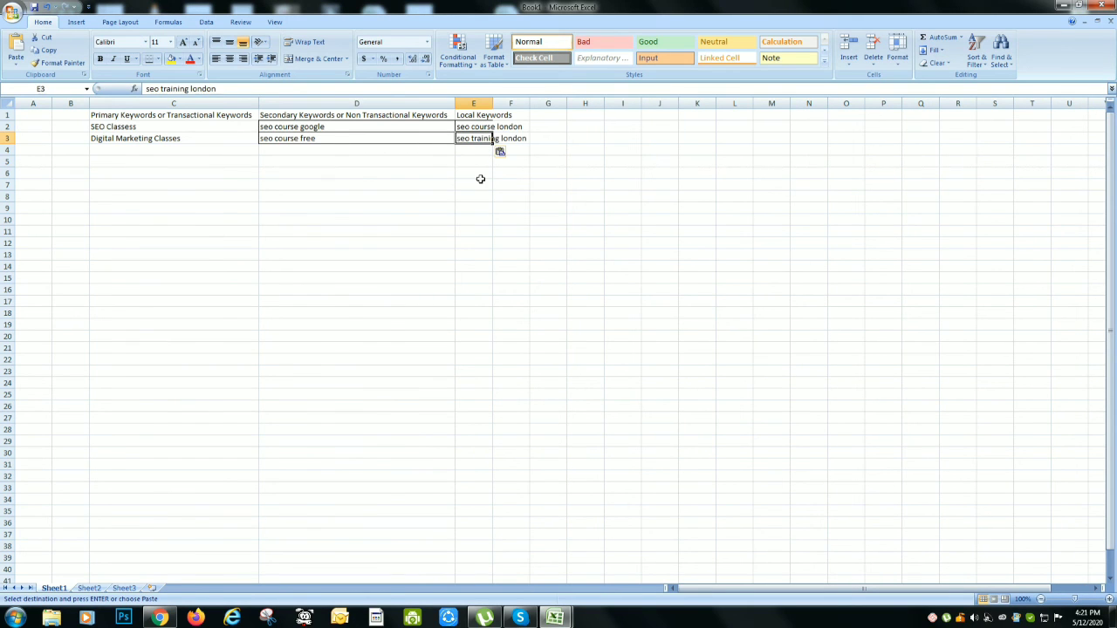
# Apply all borders to the keyword table in C1:E3 of Book1
pyautogui.hotkey('alt', 'Tab')
pyautogui.hotkey('alt', 'Tab')
pyautogui.click(366, 242)
pyautogui.moveTo(129, 119); pyautogui.dragTo(459, 135)
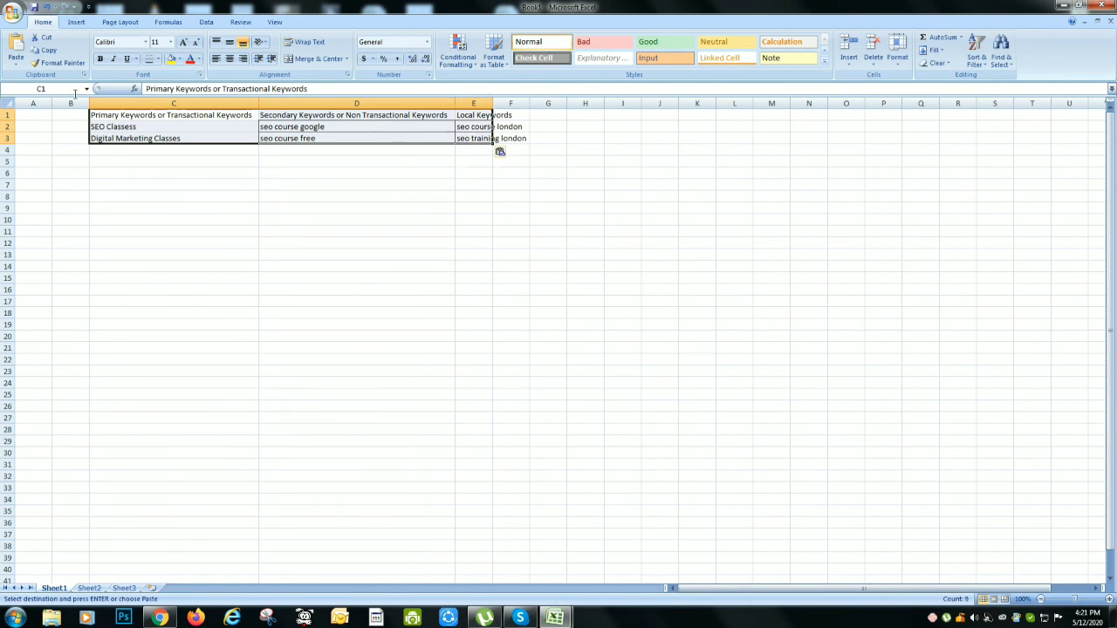
pyautogui.click(158, 59)
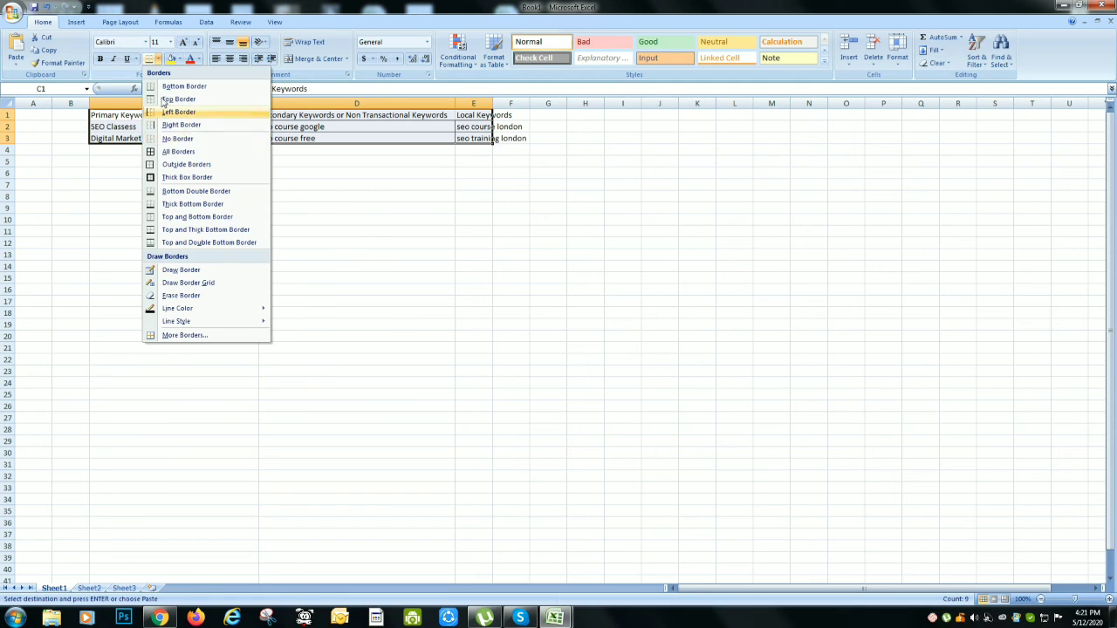
pyautogui.click(183, 150)
# Format the header cells C1:E1 with a yellow fill and red font
pyautogui.click(357, 219)
pyautogui.moveTo(181, 114); pyautogui.dragTo(478, 115)
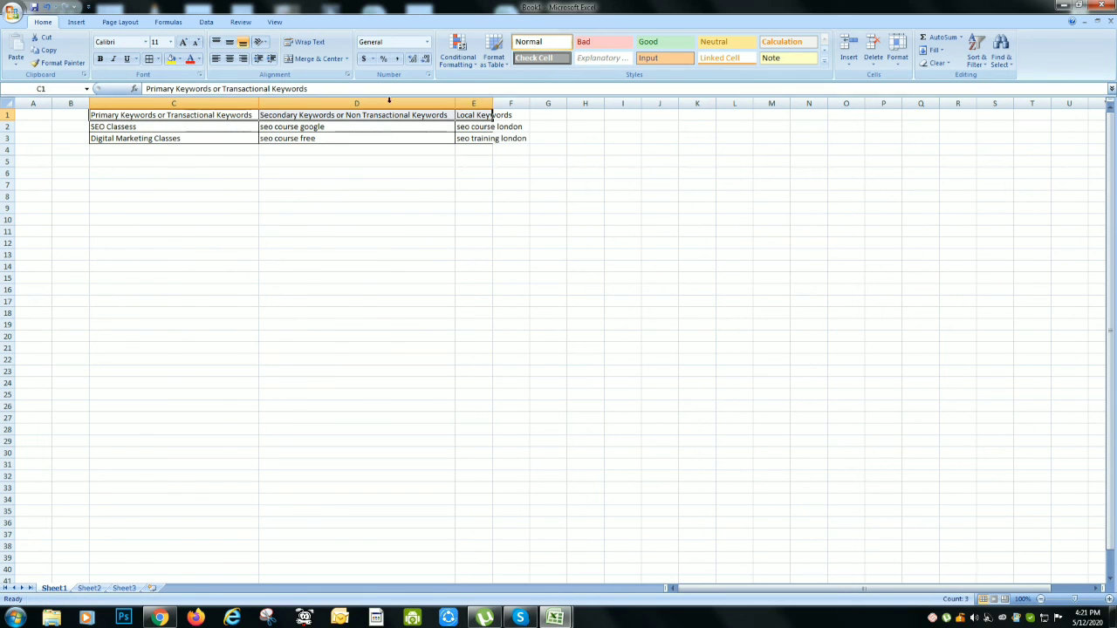
pyautogui.click(172, 59)
pyautogui.click(196, 60)
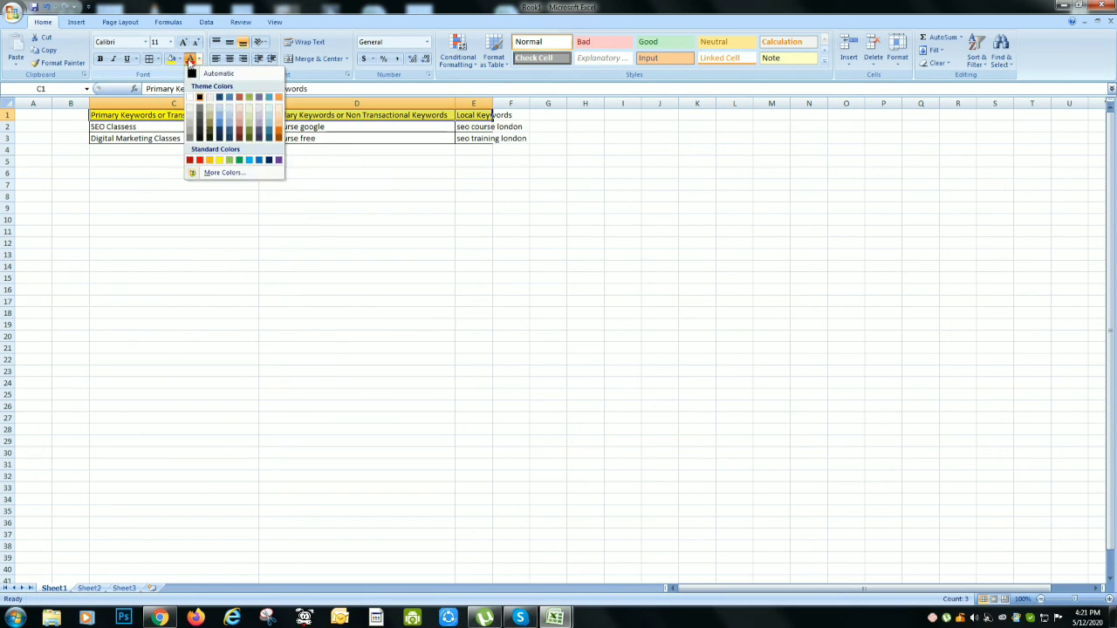
pyautogui.click(199, 159)
pyautogui.click(282, 254)
# Widen column E so that the local keywords fit within the column
pyautogui.moveTo(492, 104); pyautogui.dragTo(530, 104)
pyautogui.click(399, 273)
pyautogui.click(239, 201)
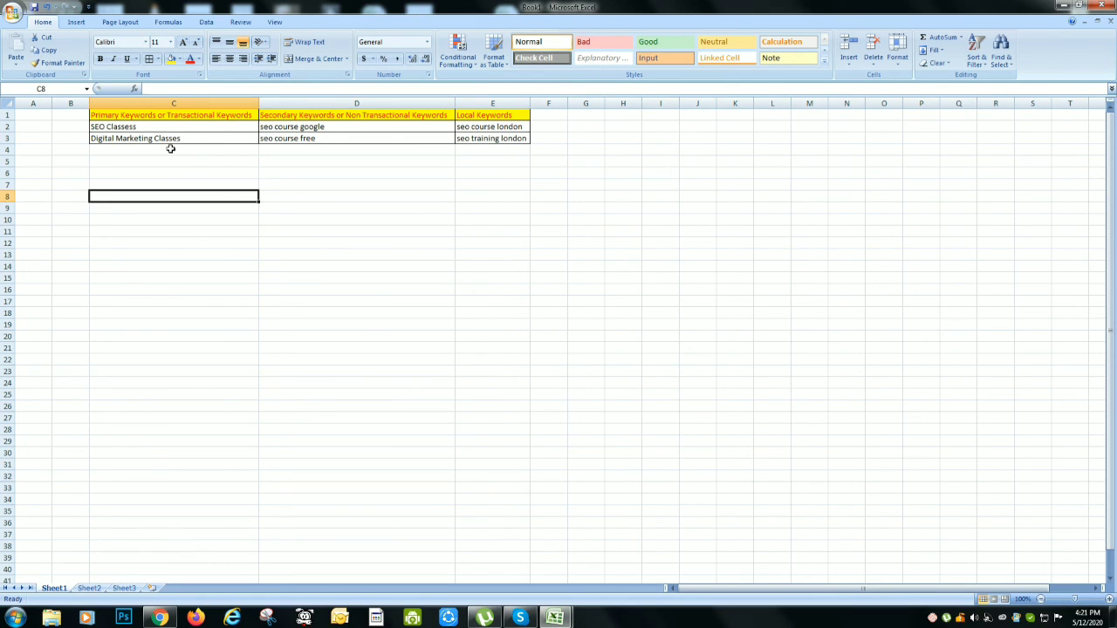
# Review the sample primary, secondary and local keywords in C2:E3, and dismiss the Windows performance notification
pyautogui.click(186, 124)
pyautogui.press('Down')
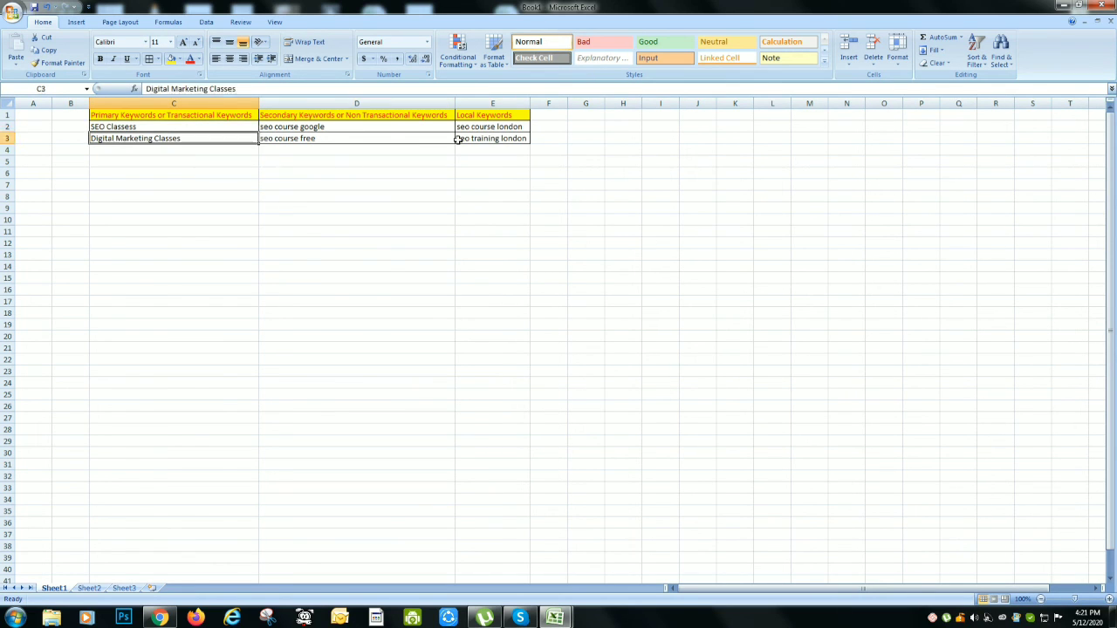
pyautogui.press('Right')
pyautogui.press('Up')
pyautogui.press('Right')
pyautogui.press('Left')
pyautogui.press('Left')
pyautogui.press('Right')
pyautogui.press('Right')
pyautogui.press('Right')
pyautogui.press('Left')
pyautogui.press('Left')
pyautogui.press('Left')
pyautogui.press('Left')
pyautogui.press('Right')
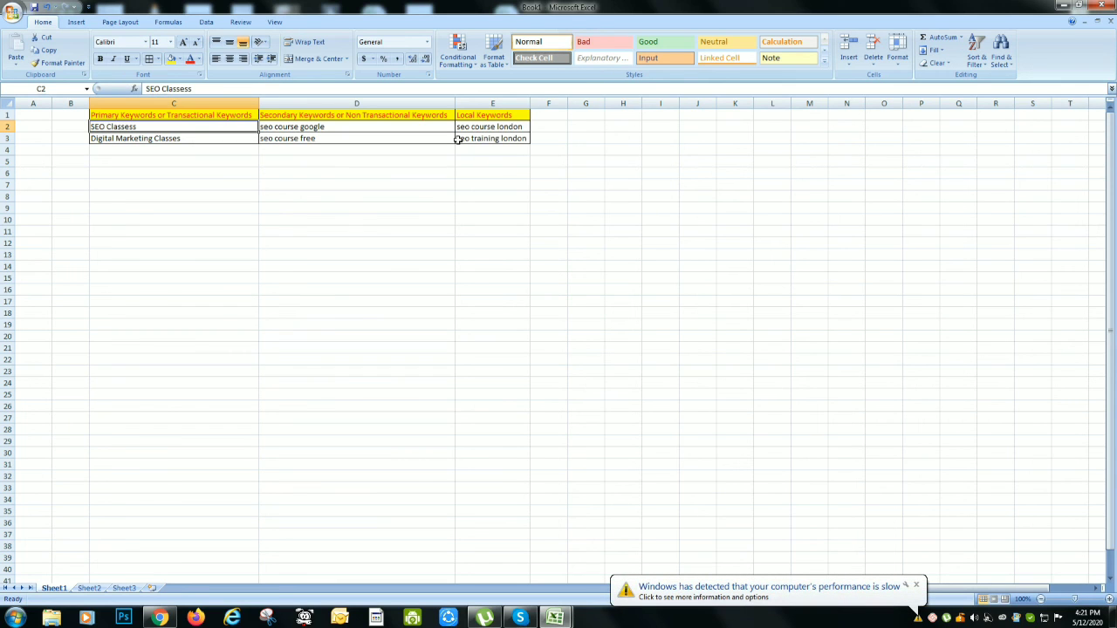
pyautogui.click(917, 586)
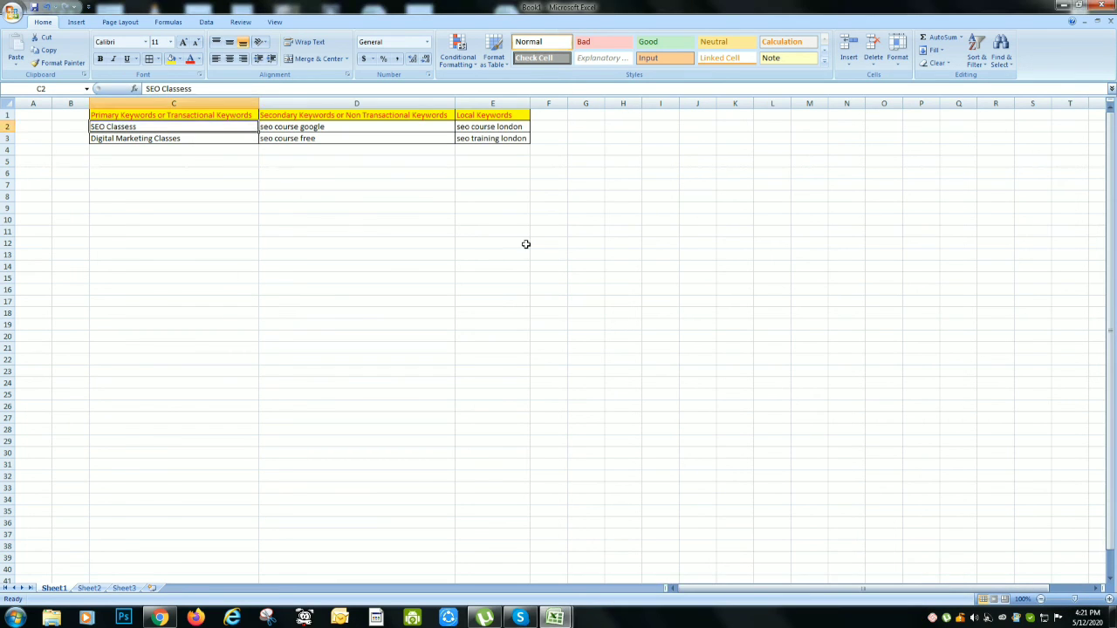